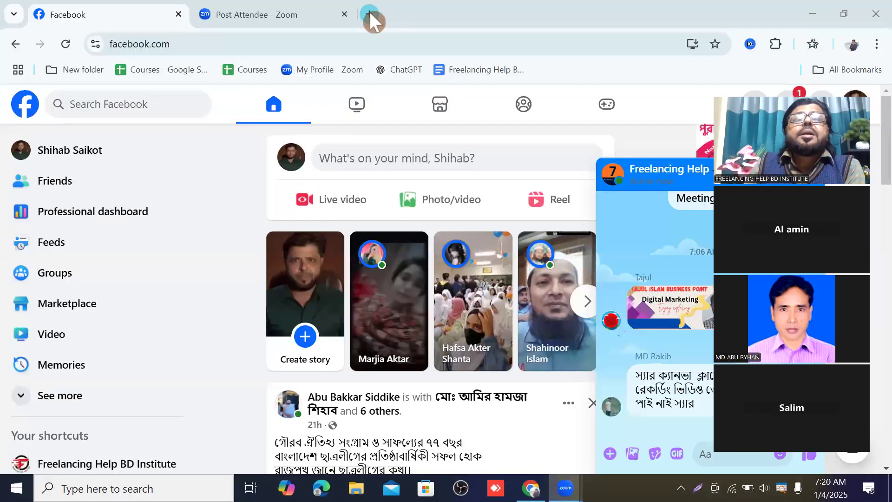
Step: Open a new browser tab and go to the Ads Manager campaigns page
click(371, 18)
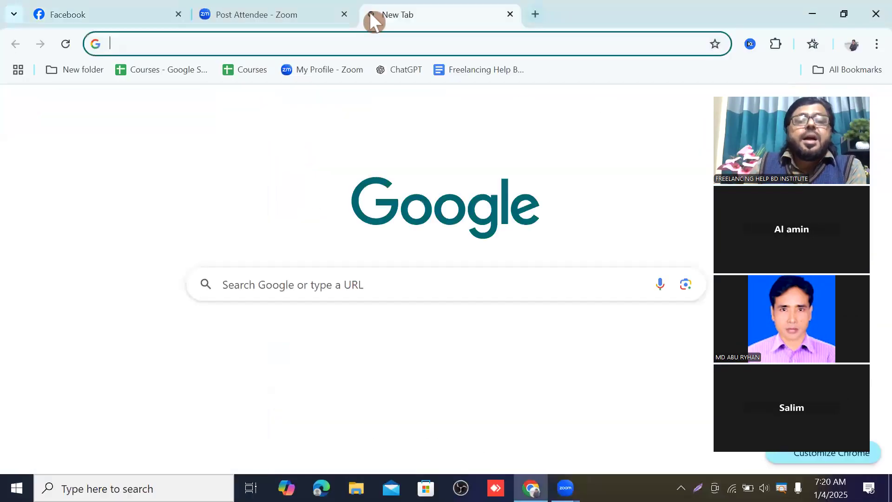
text(a)
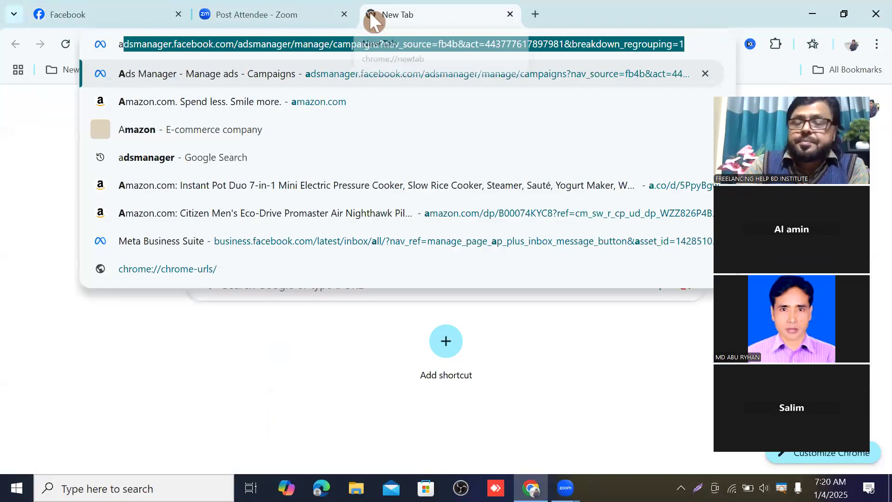
key(Return)
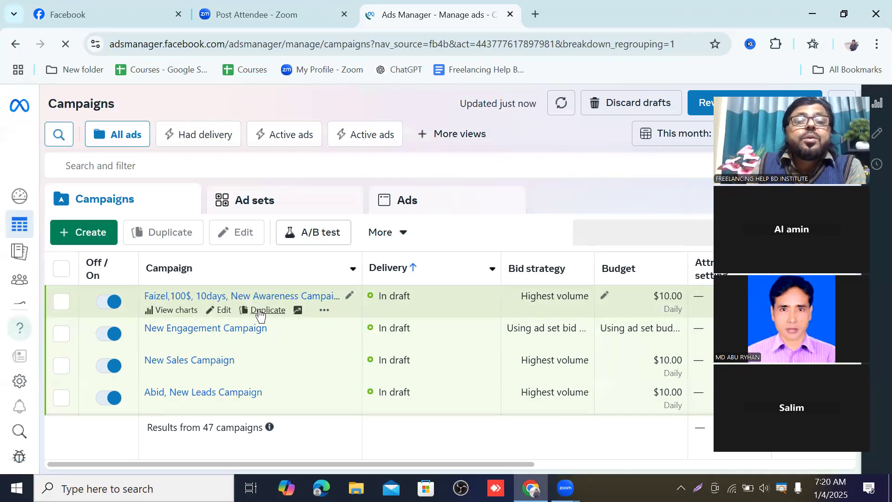
Step: Open the 10-day New Awareness Campaign for editing and dismiss the add payment method notice
click(221, 311)
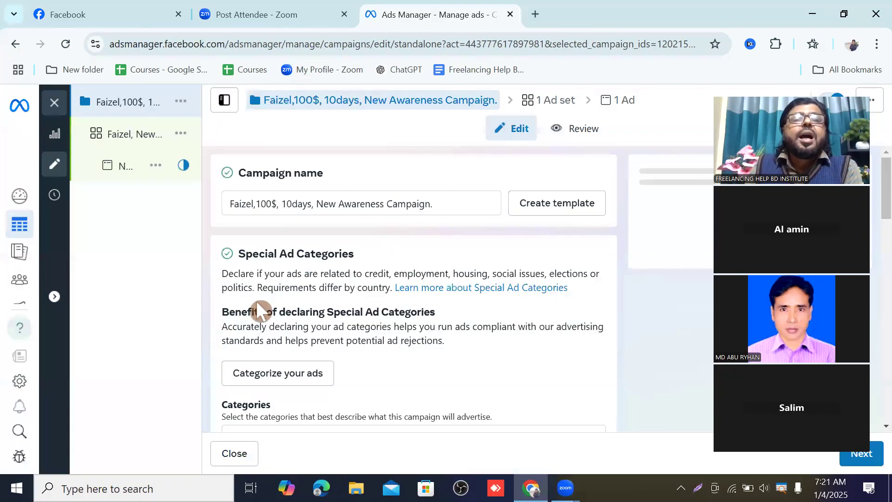
scroll(363, 267, down, 12)
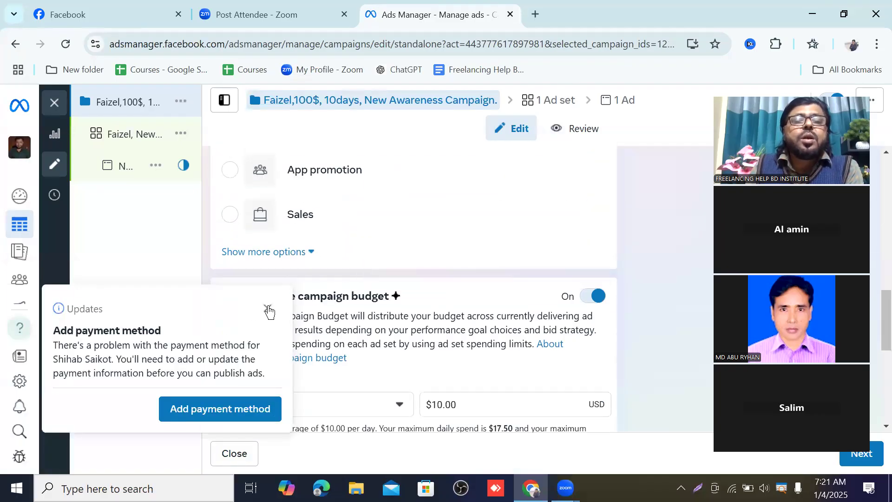
click(268, 308)
Step: Open the campaign's New Awareness Ad Set in the editor
scroll(368, 270, down, 7)
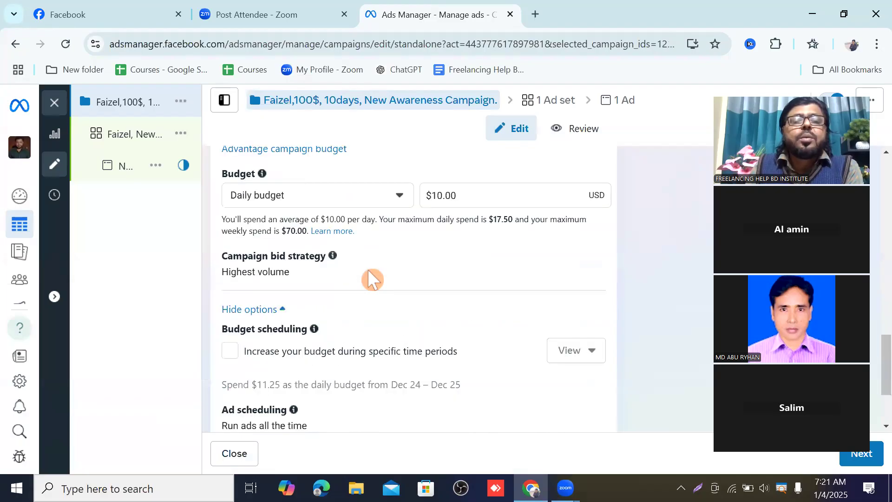
scroll(371, 269, up, 3)
scroll(372, 272, up, 4)
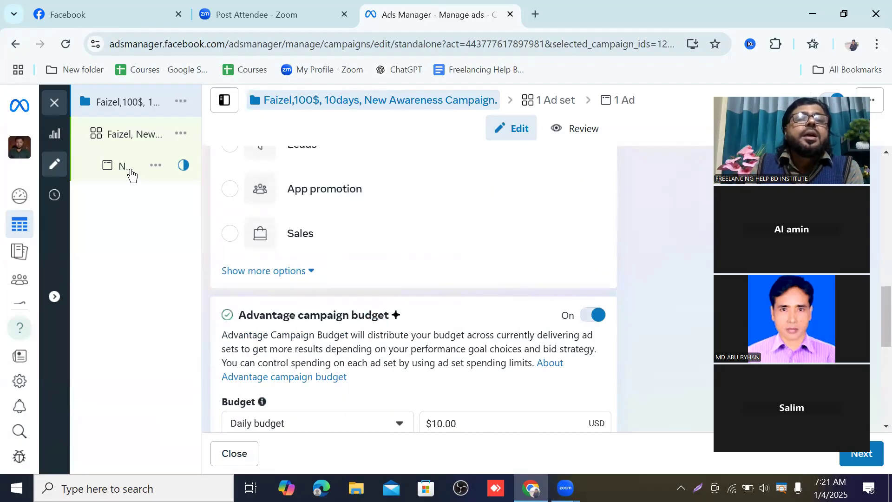
click(129, 137)
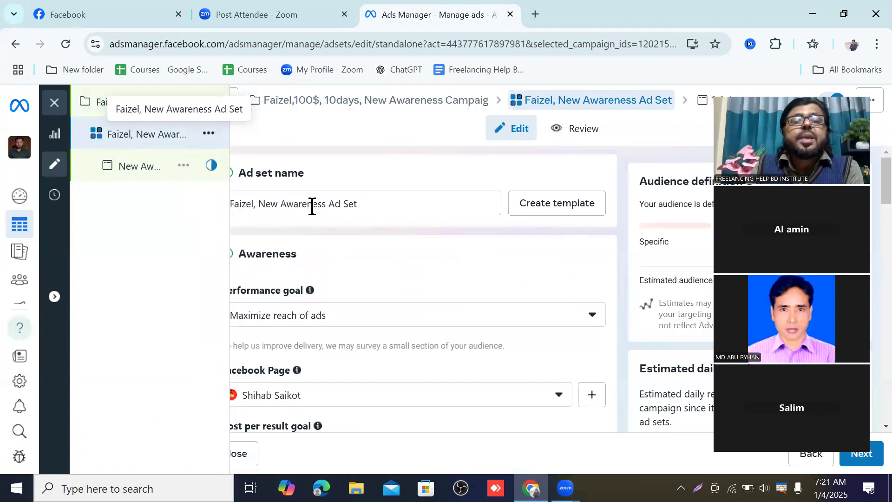
Step: Review the ad set's performance goal, frequency cap, schedule, audience location, age, gender and detailed targeting
scroll(369, 248, down, 1)
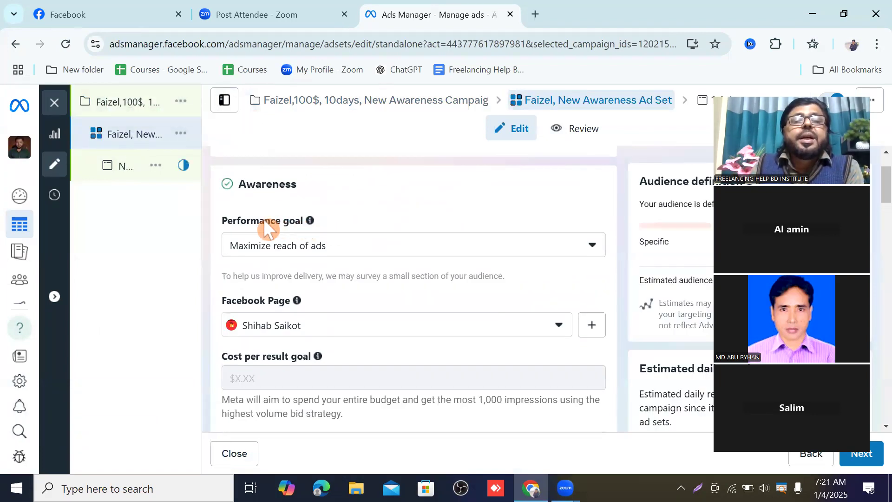
scroll(264, 226, down, 1)
scroll(342, 205, down, 2)
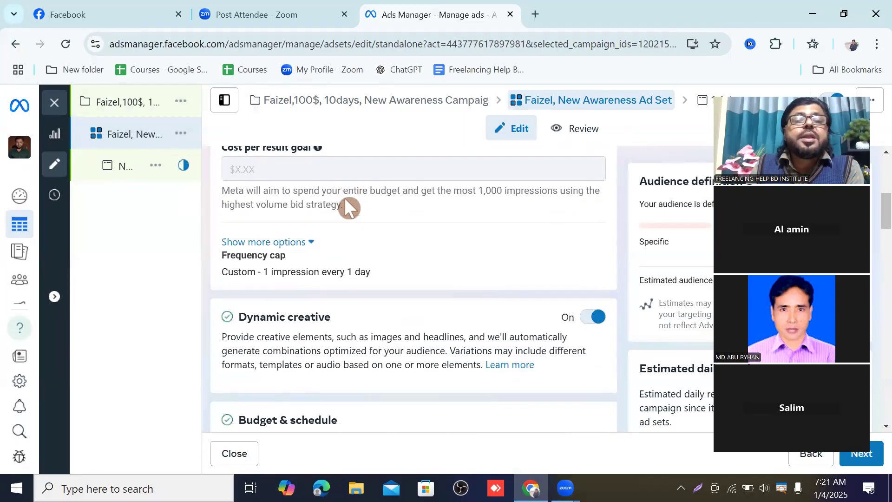
scroll(344, 197, down, 1)
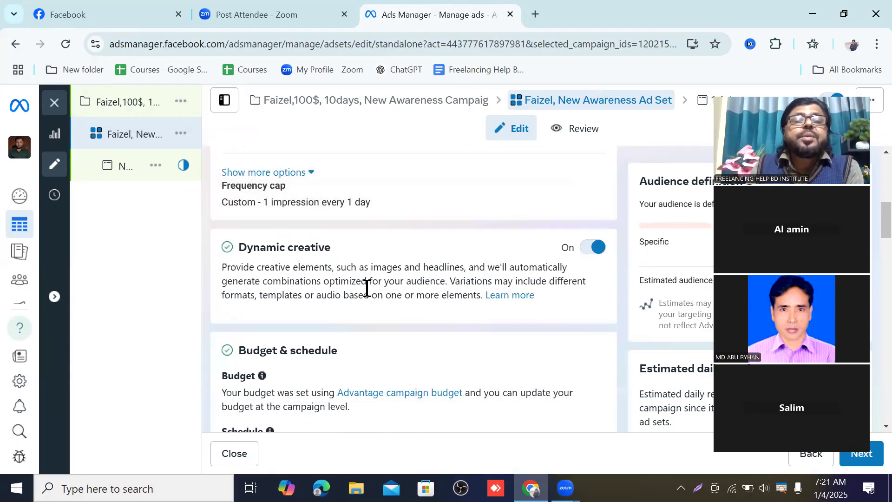
scroll(319, 275, up, 1)
scroll(277, 267, up, 1)
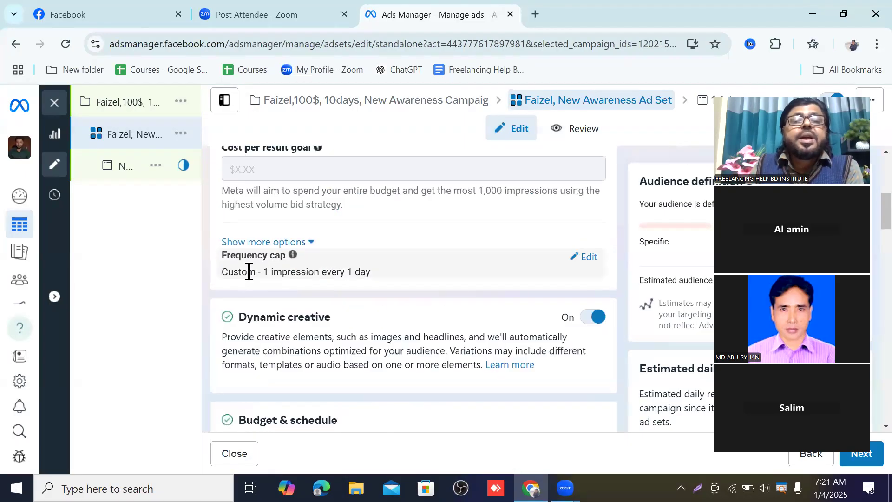
scroll(348, 276, down, 3)
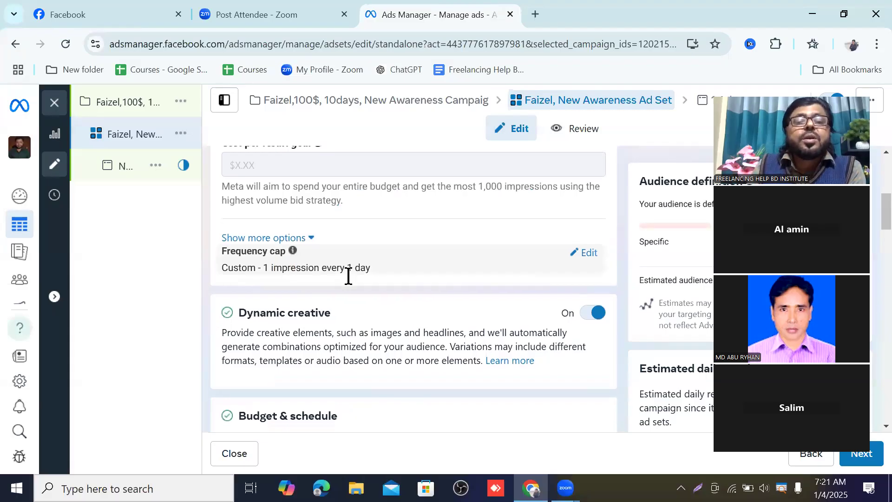
scroll(348, 279, down, 3)
scroll(353, 274, down, 5)
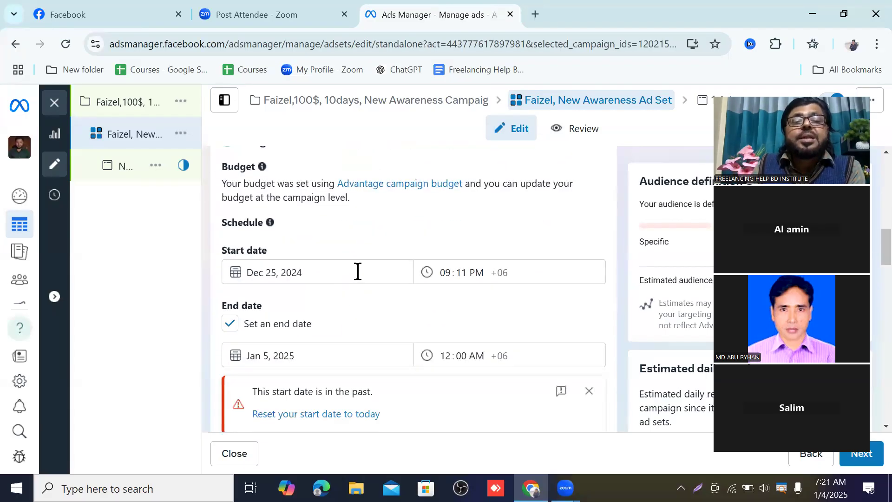
scroll(356, 275, down, 5)
scroll(356, 270, up, 3)
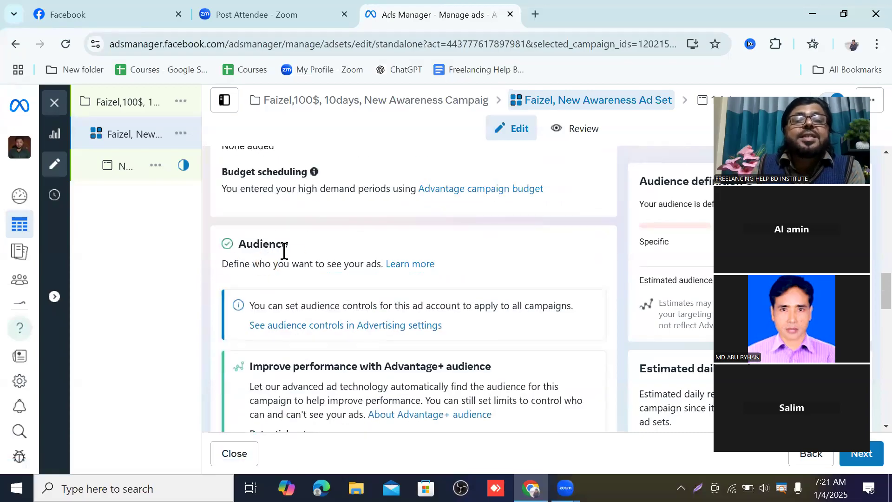
scroll(328, 253, down, 3)
scroll(353, 247, down, 3)
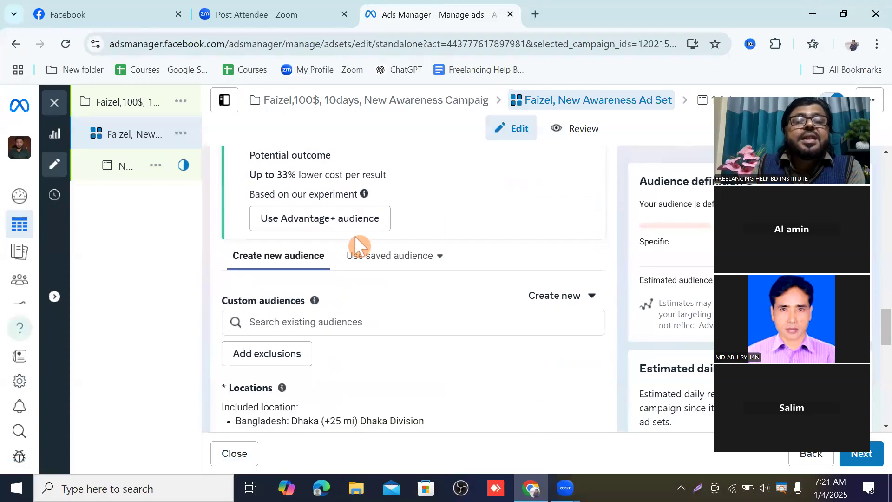
scroll(355, 245, down, 7)
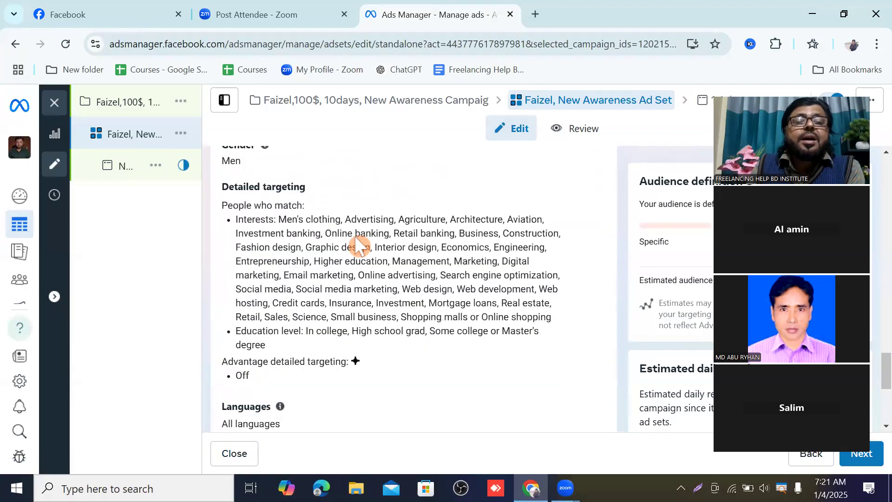
scroll(356, 239, up, 5)
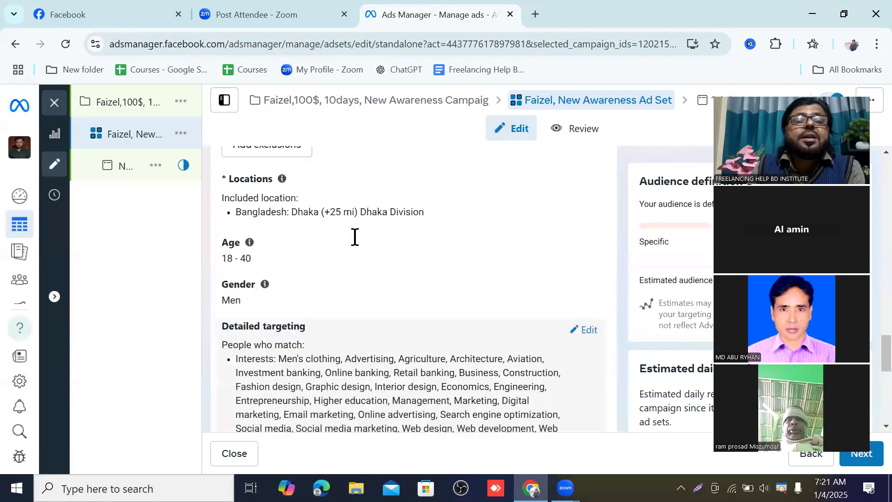
scroll(357, 240, up, 1)
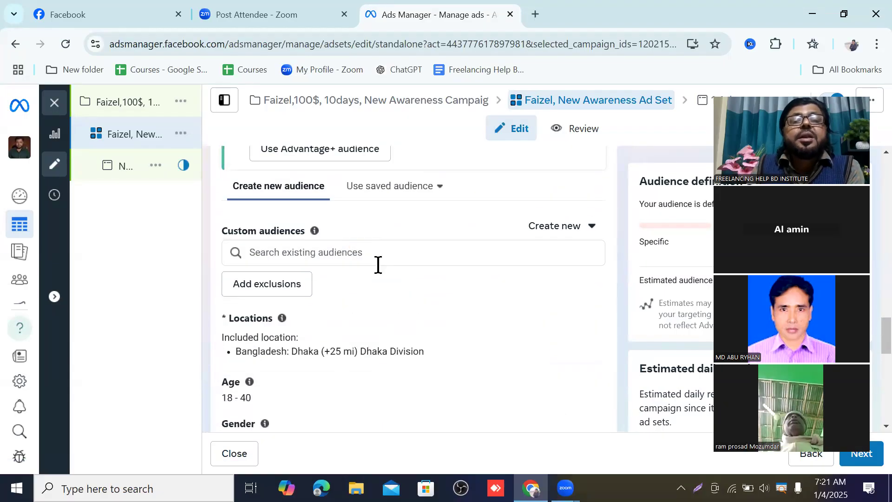
scroll(377, 261, down, 1)
scroll(377, 261, down, 9)
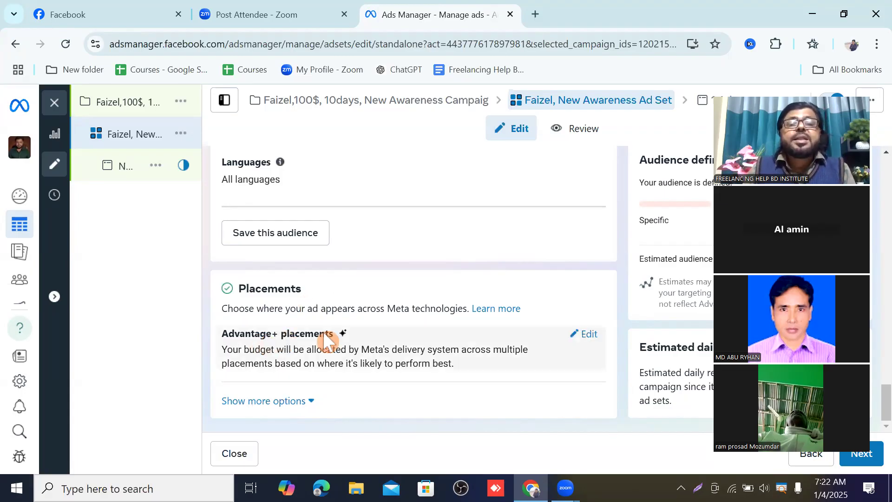
Step: Edit the ad set's placements and switch from Advantage+ placements to Manual placements
click(591, 338)
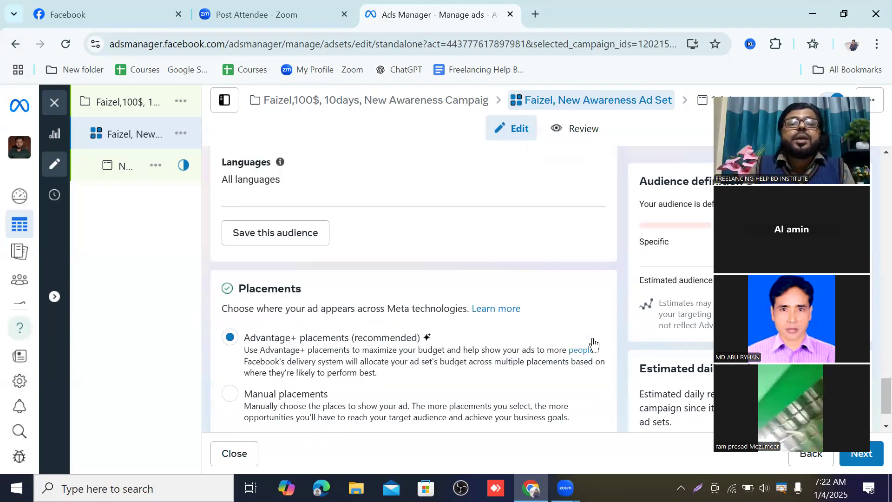
scroll(444, 256, down, 1)
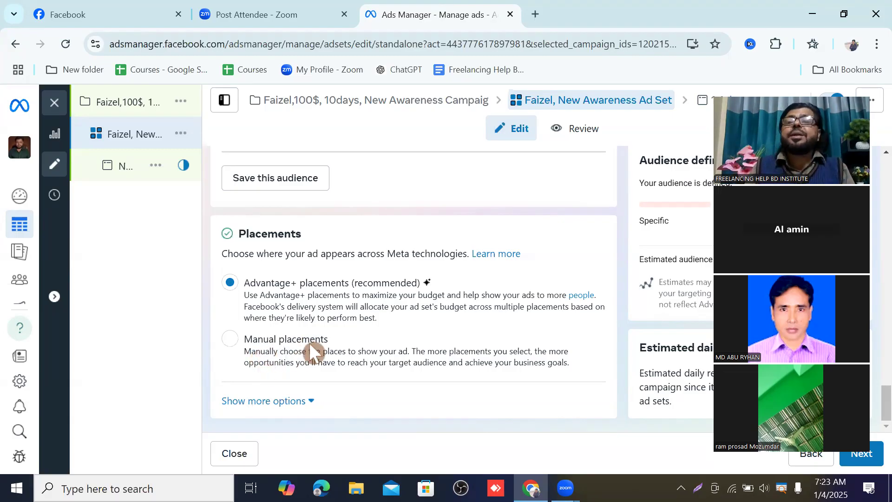
click(230, 338)
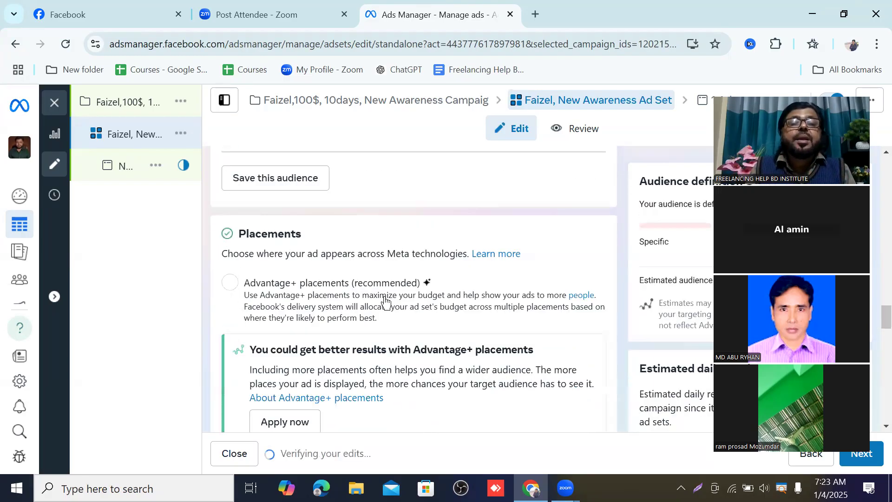
Step: Edit the devices setting and deselect Desktop so the ads run on Mobile only
scroll(385, 300, down, 3)
scroll(384, 299, down, 4)
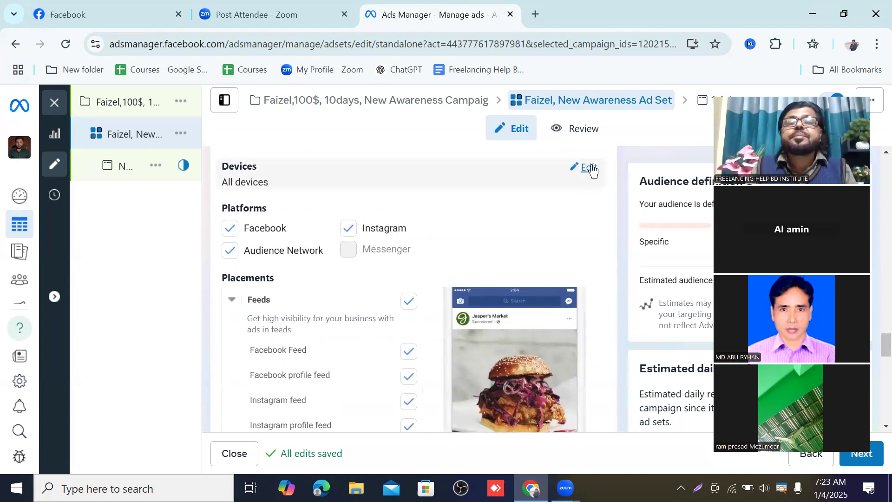
click(591, 168)
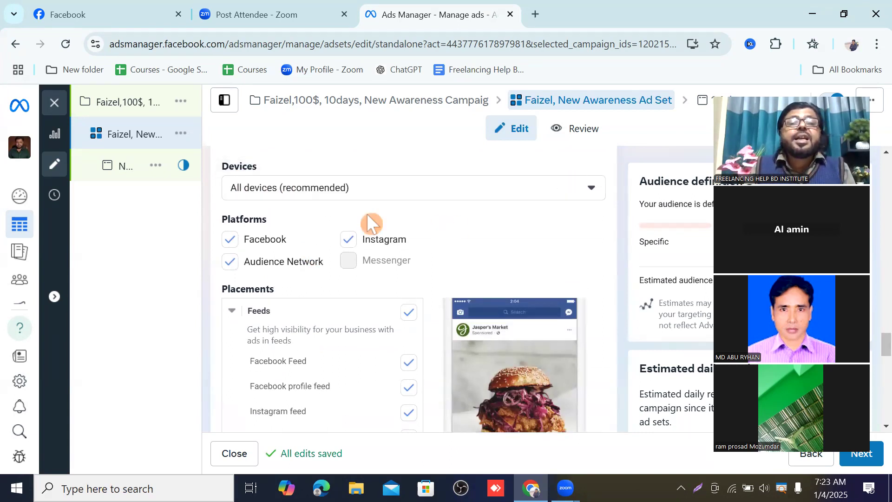
click(590, 186)
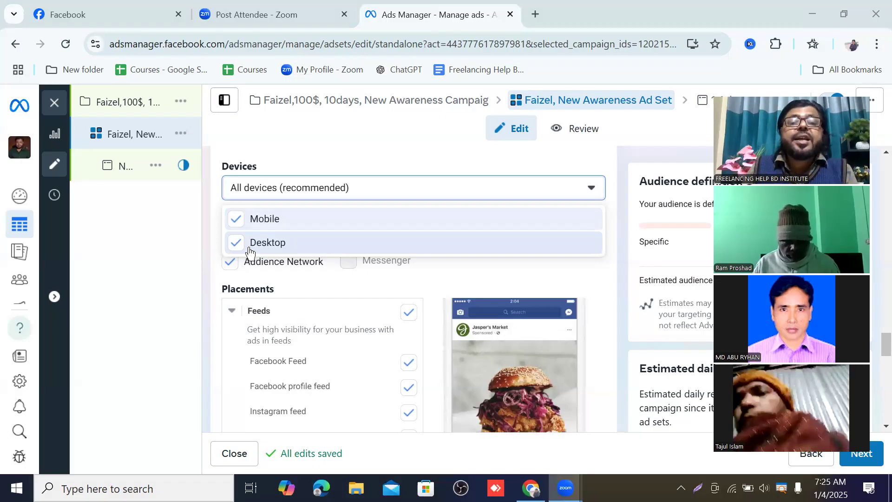
click(236, 241)
click(235, 240)
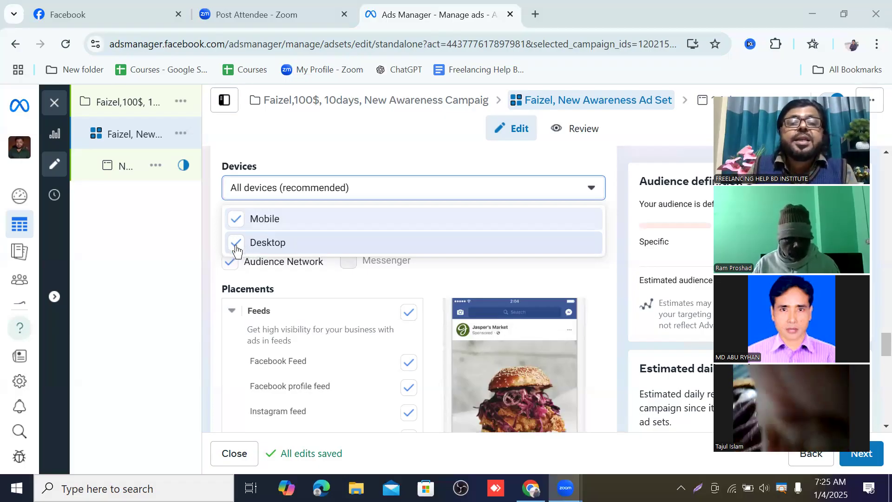
click(237, 245)
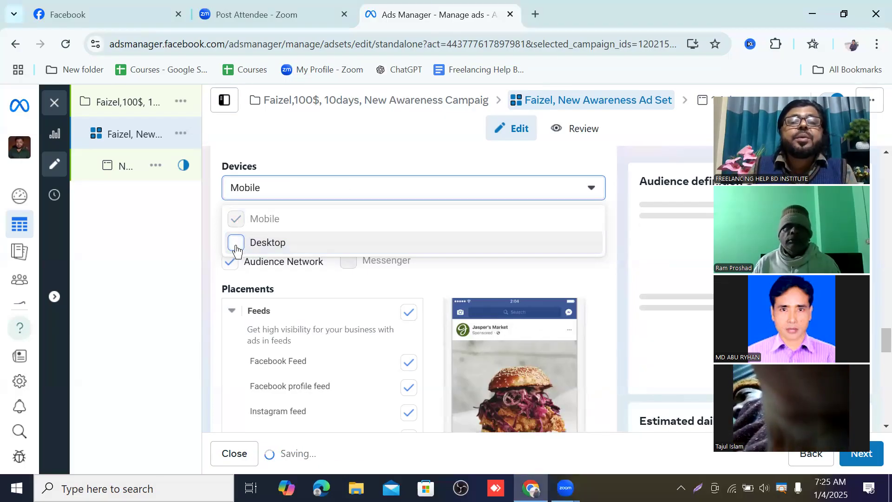
click(456, 185)
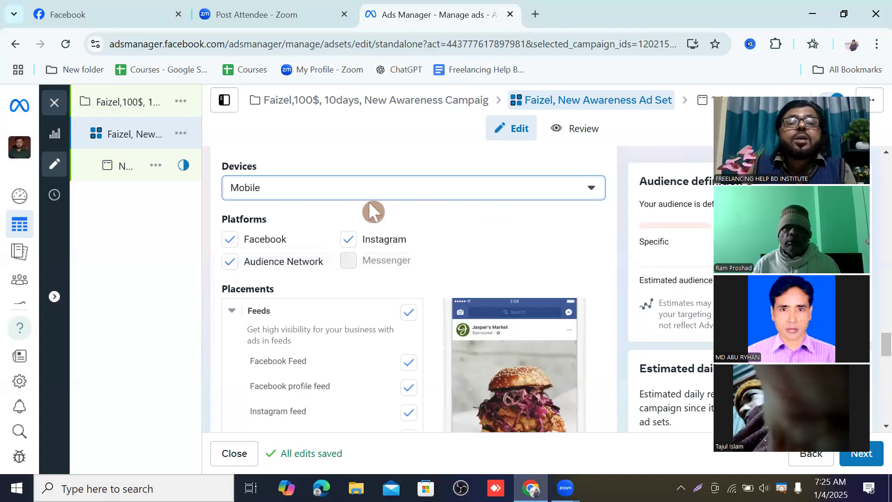
Step: Uncheck Instagram from the ad set's platforms
scroll(372, 206, down, 2)
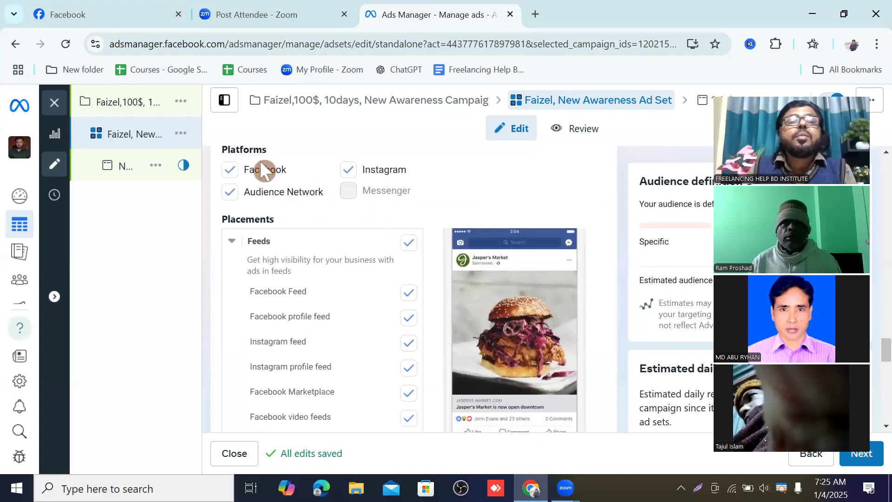
scroll(279, 191, up, 2)
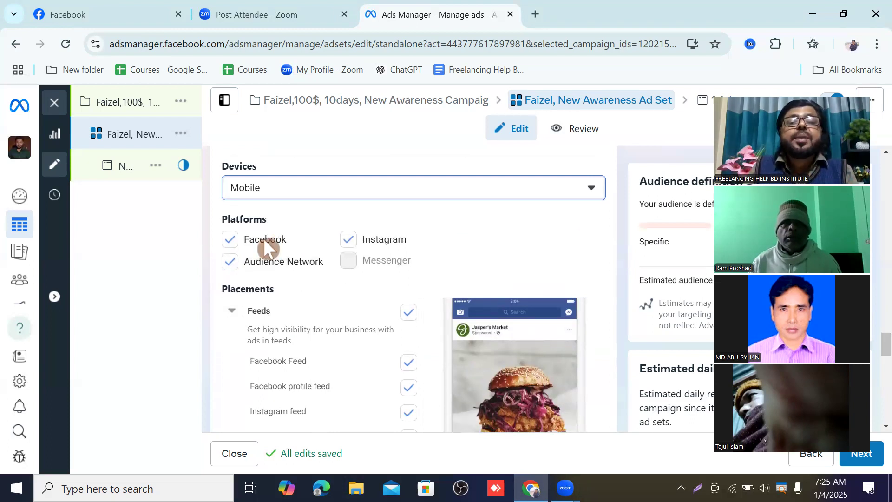
click(348, 250)
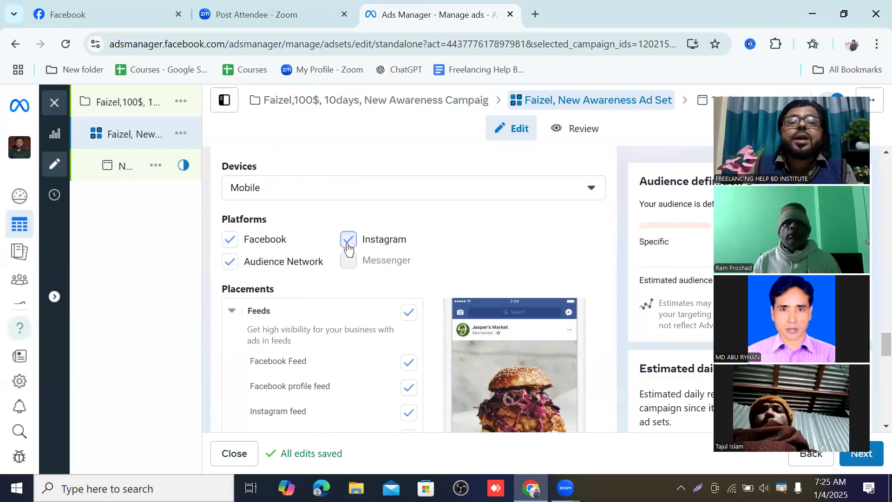
scroll(348, 246, down, 3)
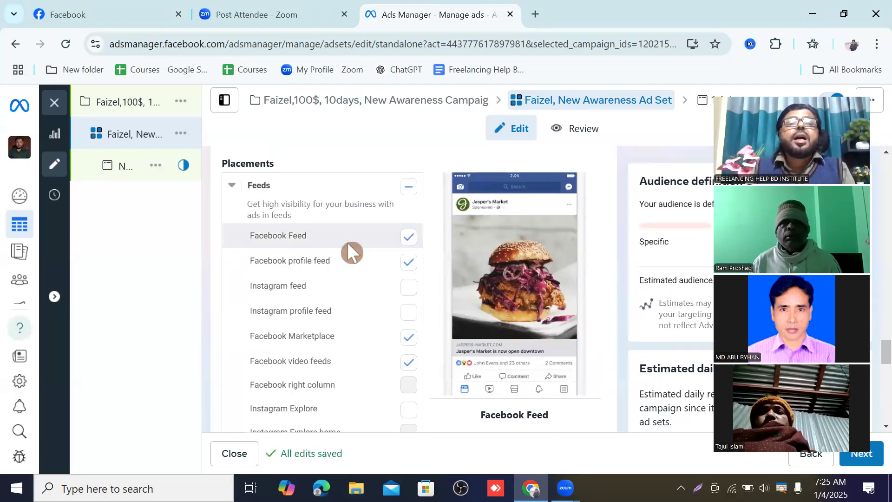
scroll(350, 249, up, 3)
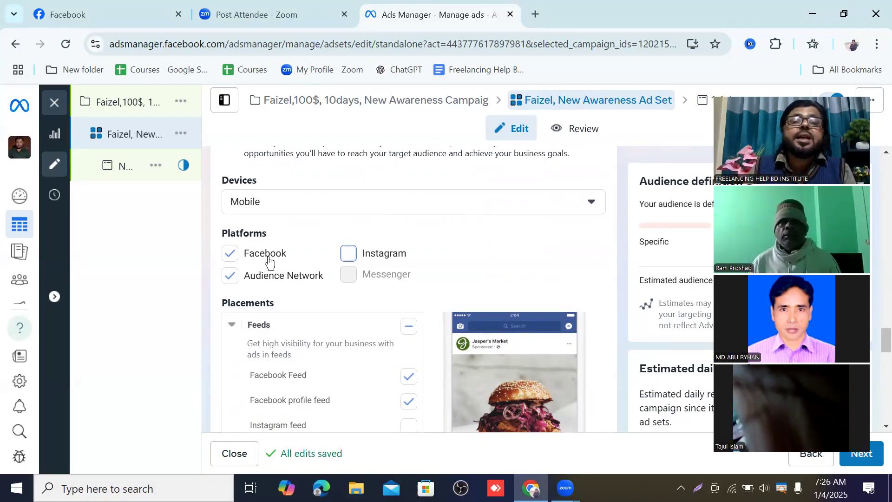
click(228, 252)
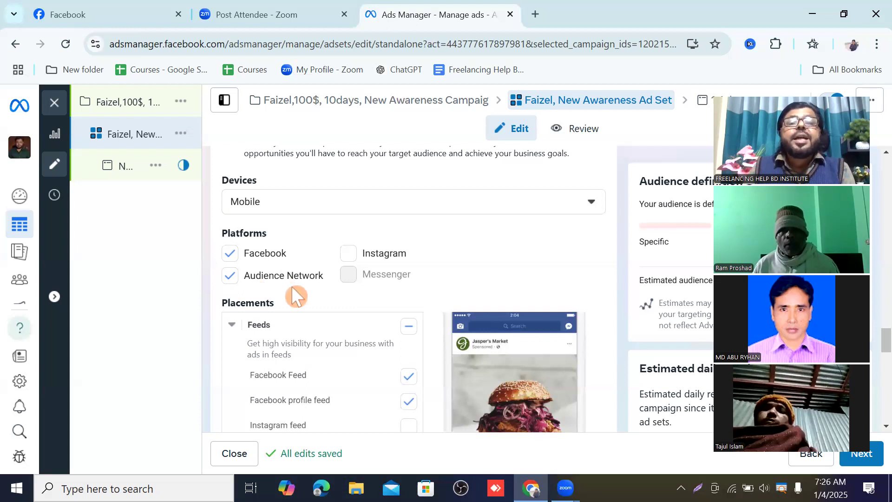
Step: Review the manual placement options under Feeds, Stories and Reels, In-stream ads, Search results, Messages and Apps and sites
scroll(286, 301, up, 2)
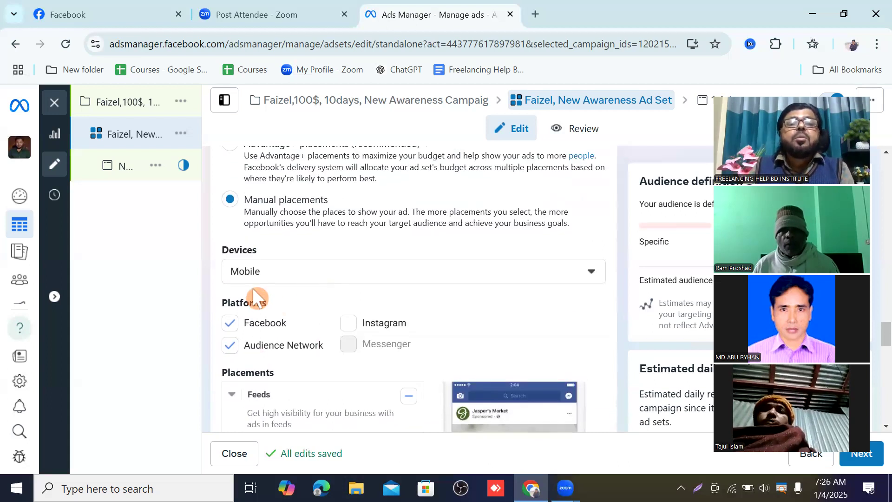
scroll(277, 288, down, 2)
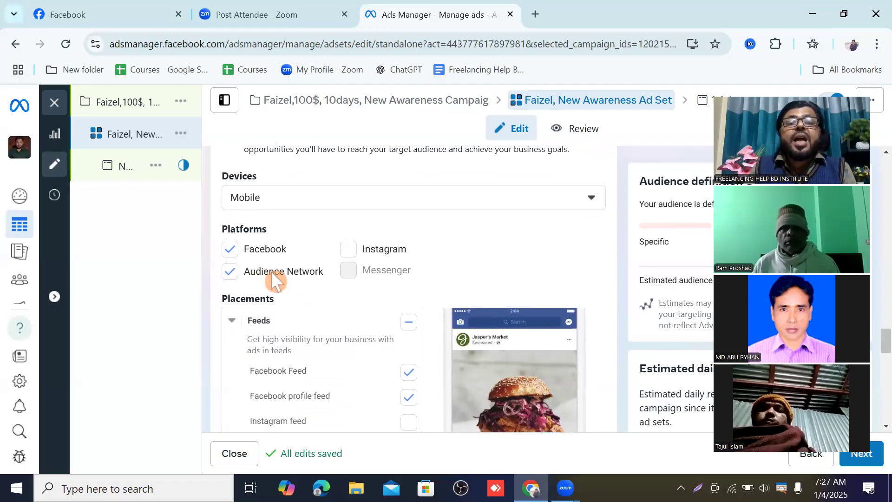
scroll(271, 277, down, 2)
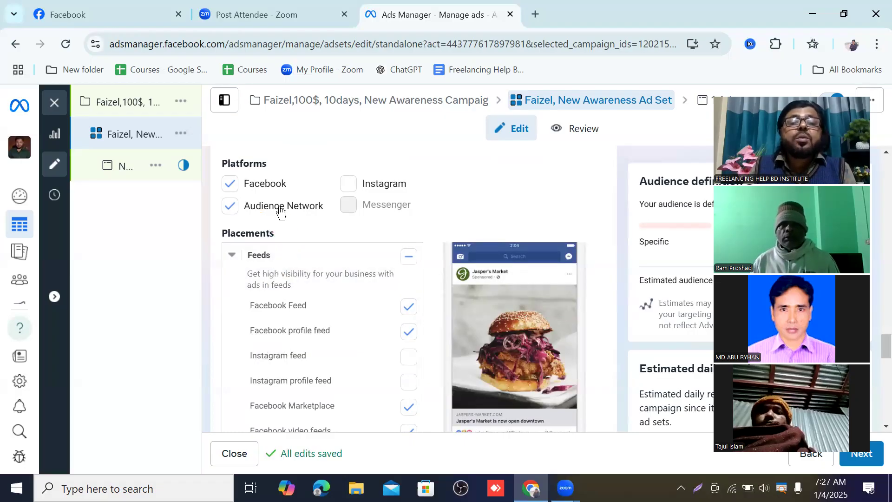
scroll(366, 274, down, 10)
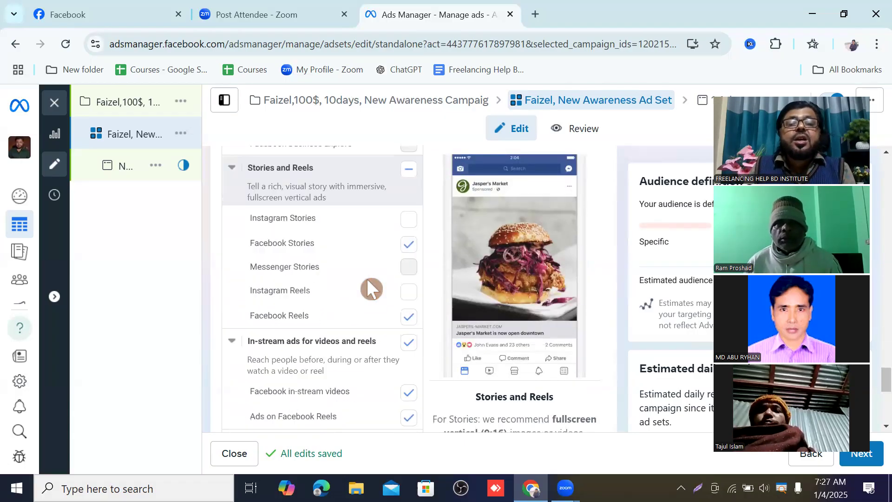
scroll(366, 278, down, 1)
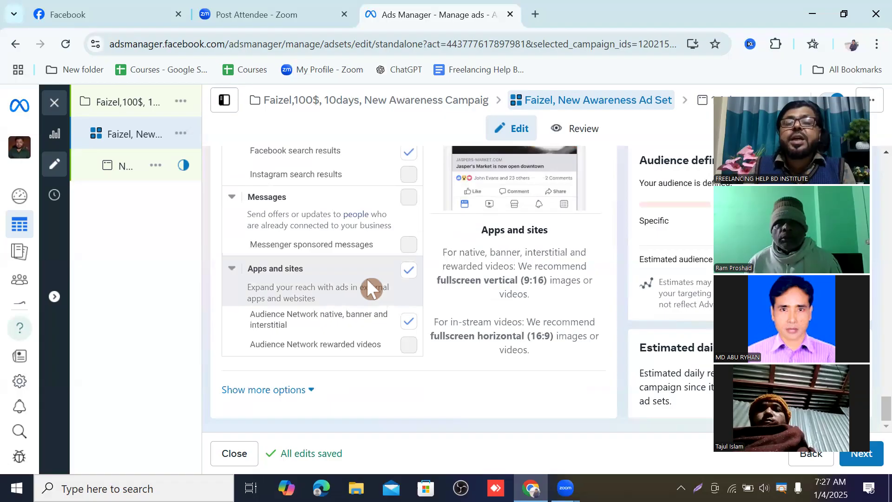
scroll(367, 278, up, 10)
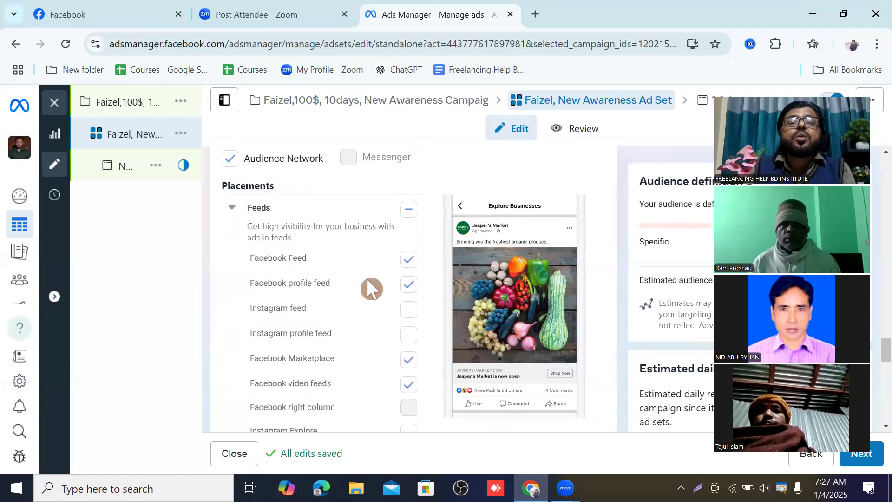
scroll(328, 324, up, 5)
scroll(328, 324, up, 1)
scroll(328, 320, down, 4)
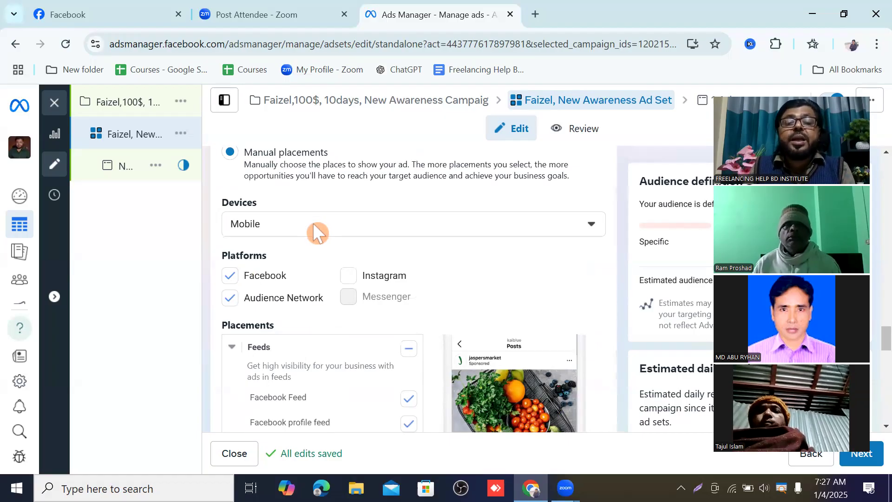
scroll(313, 223, down, 3)
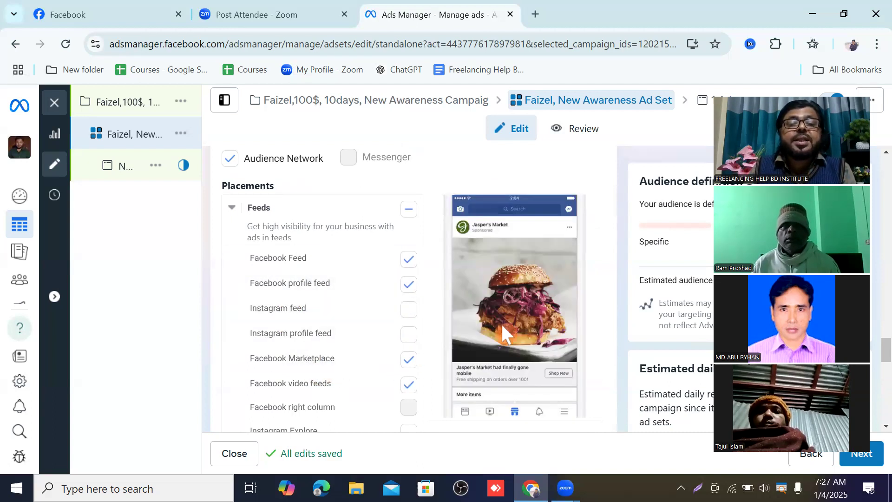
scroll(502, 325, down, 2)
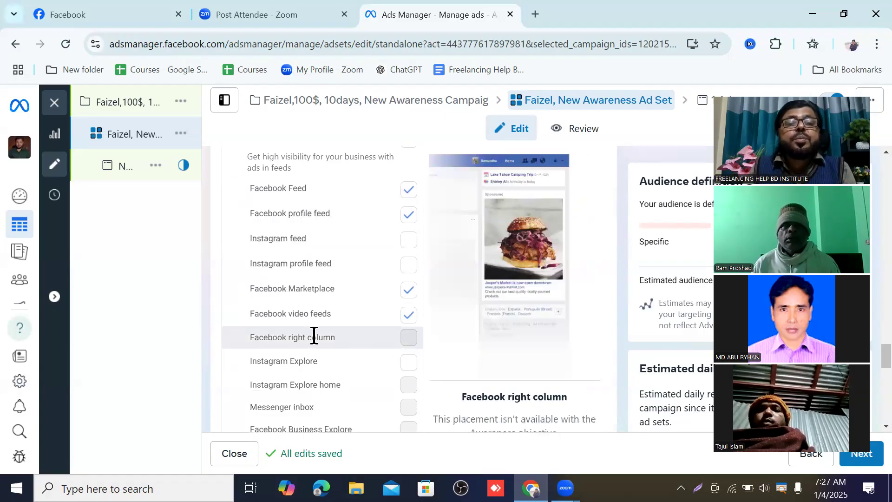
scroll(419, 317, down, 6)
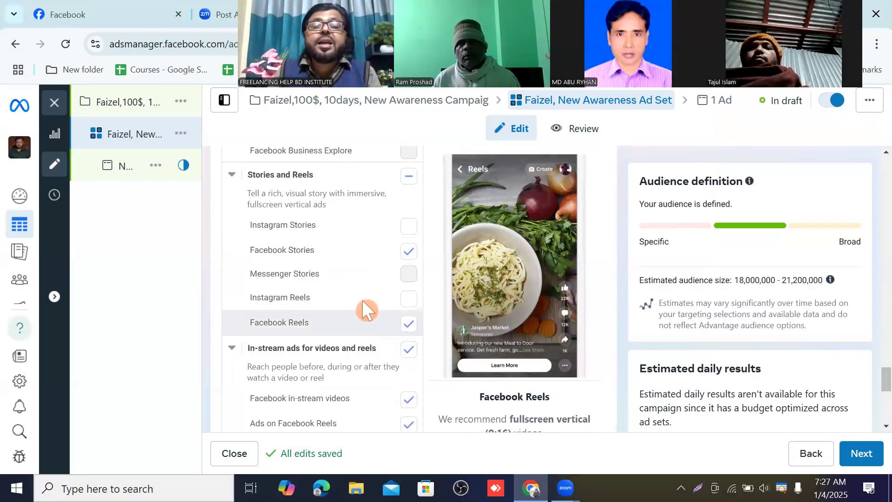
scroll(363, 306, down, 2)
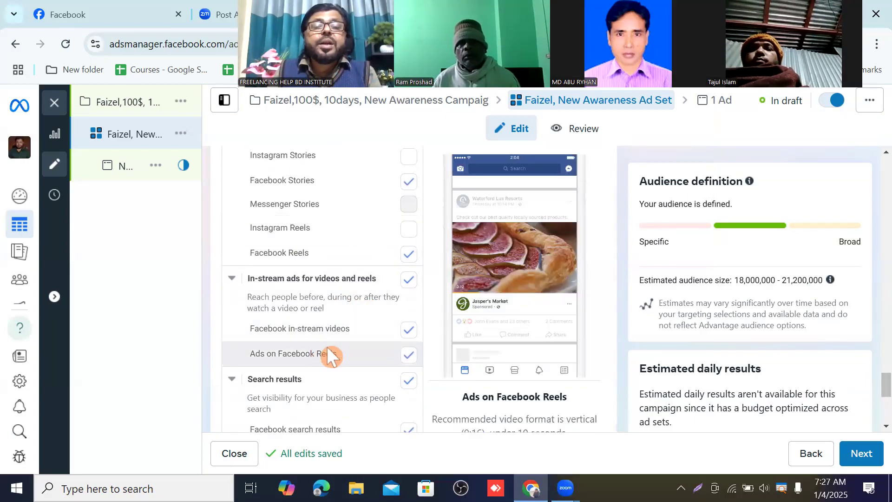
scroll(327, 311, down, 5)
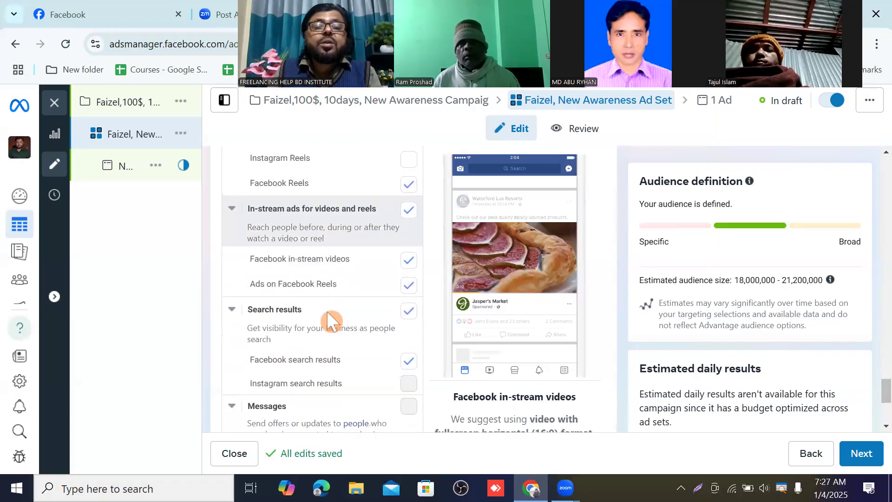
scroll(344, 306, down, 2)
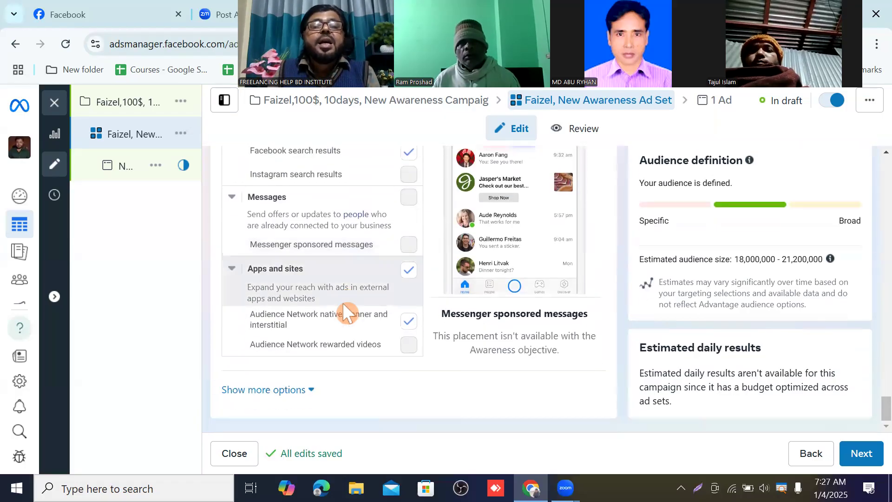
scroll(342, 302, up, 2)
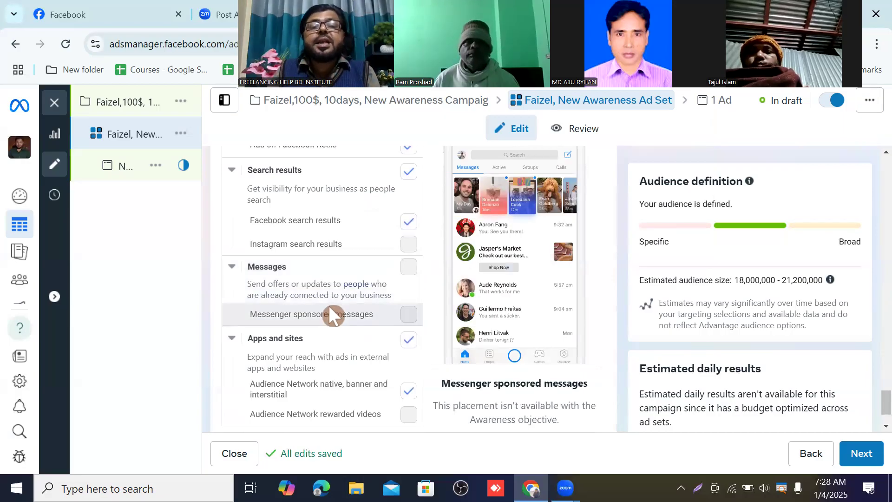
scroll(329, 305, up, 3)
scroll(334, 306, up, 2)
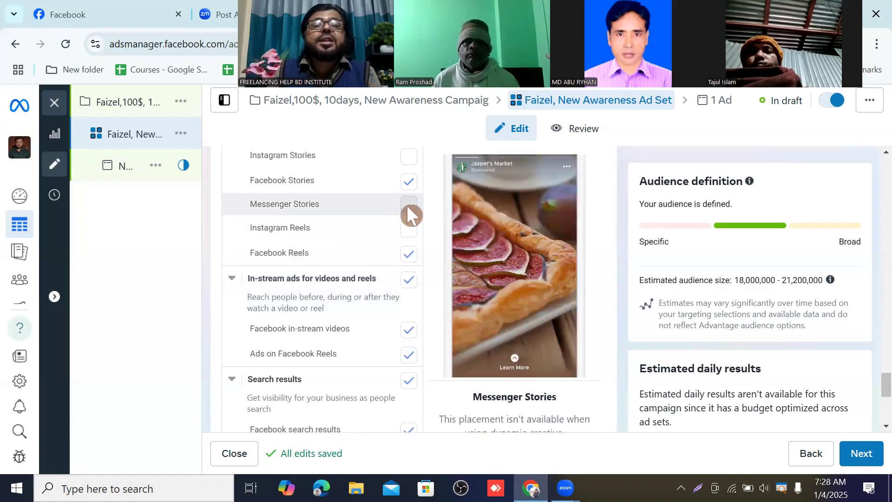
scroll(364, 253, up, 7)
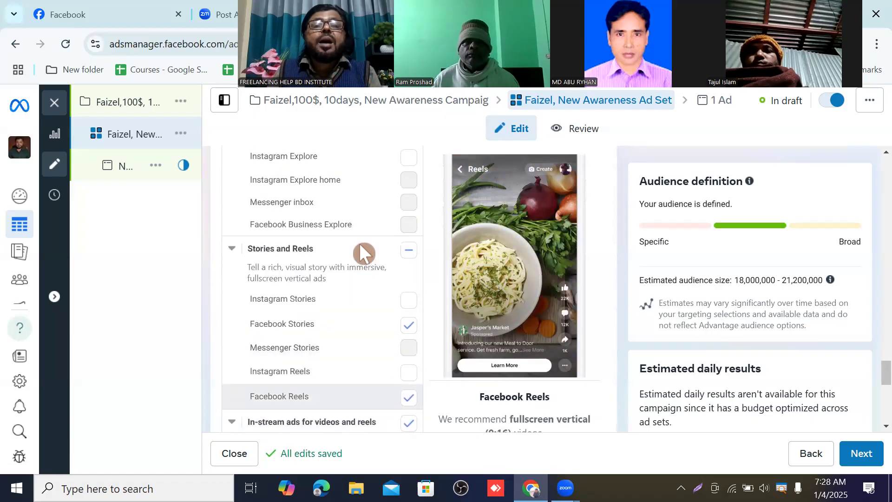
scroll(359, 243, up, 7)
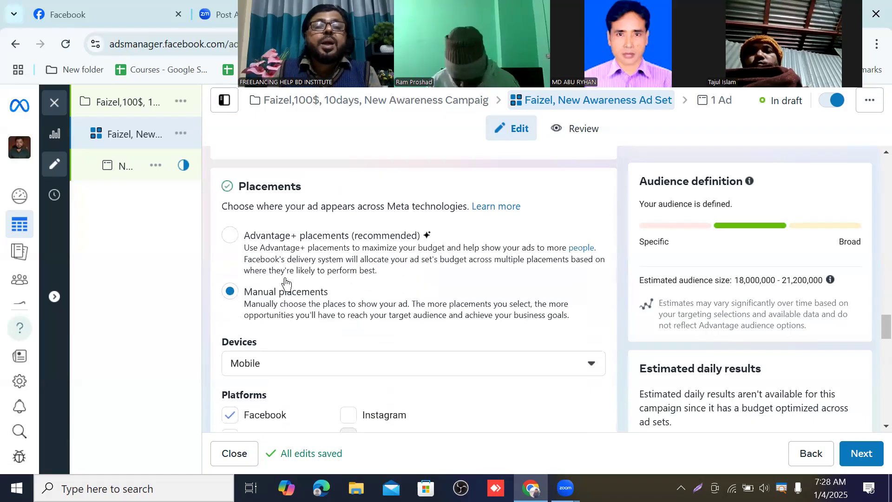
scroll(312, 289, down, 6)
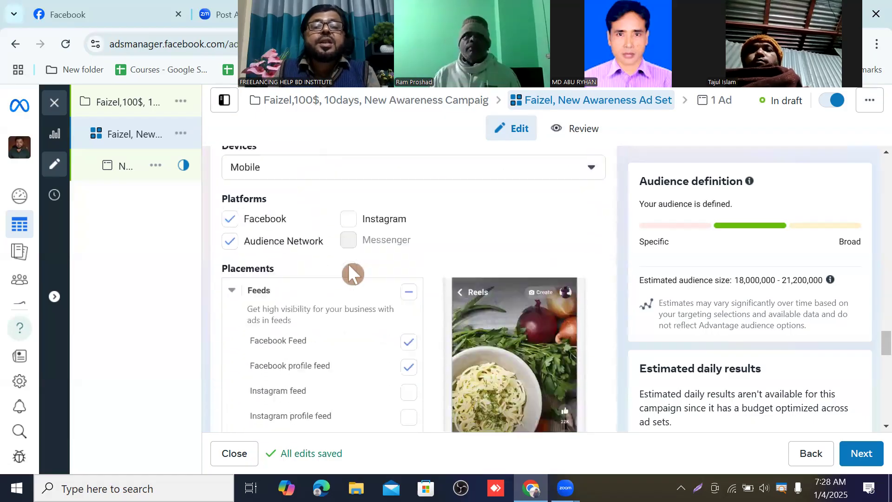
scroll(350, 267, down, 3)
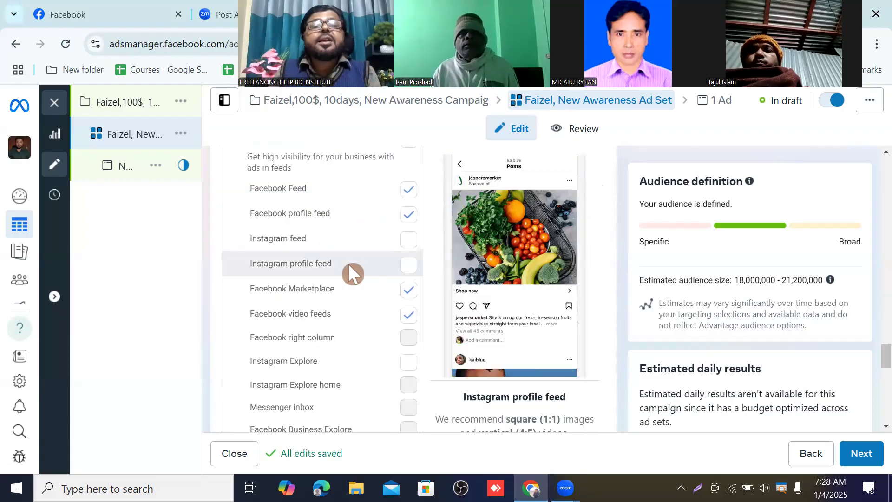
scroll(348, 264, down, 2)
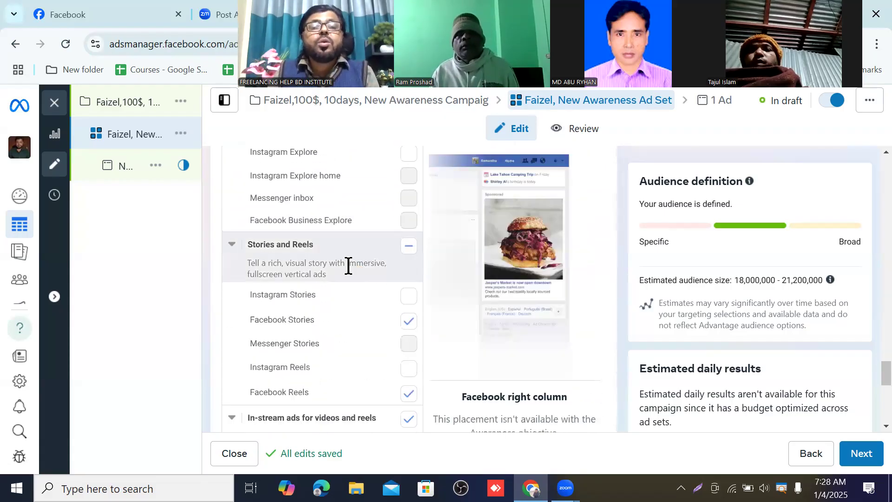
scroll(349, 264, down, 1)
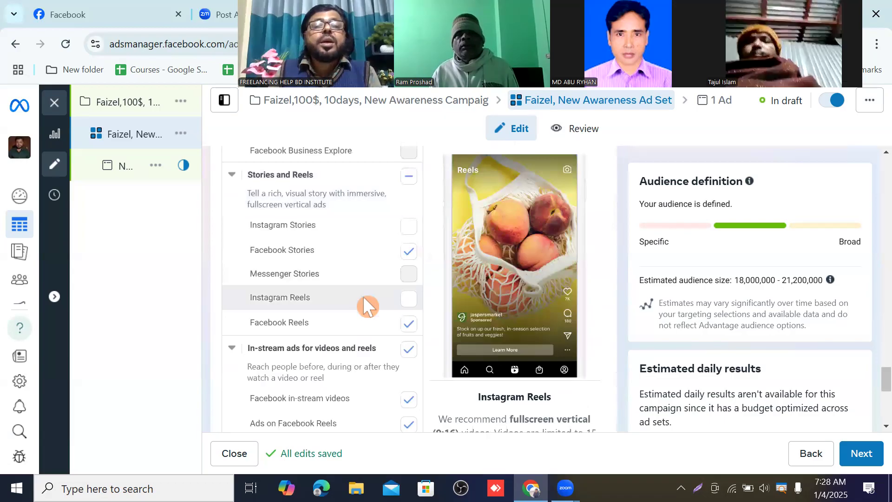
scroll(363, 275, down, 5)
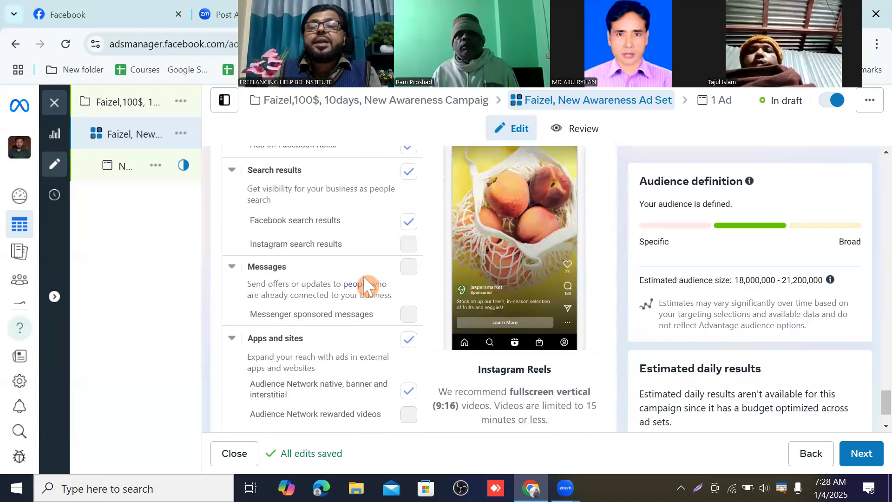
scroll(364, 276, up, 6)
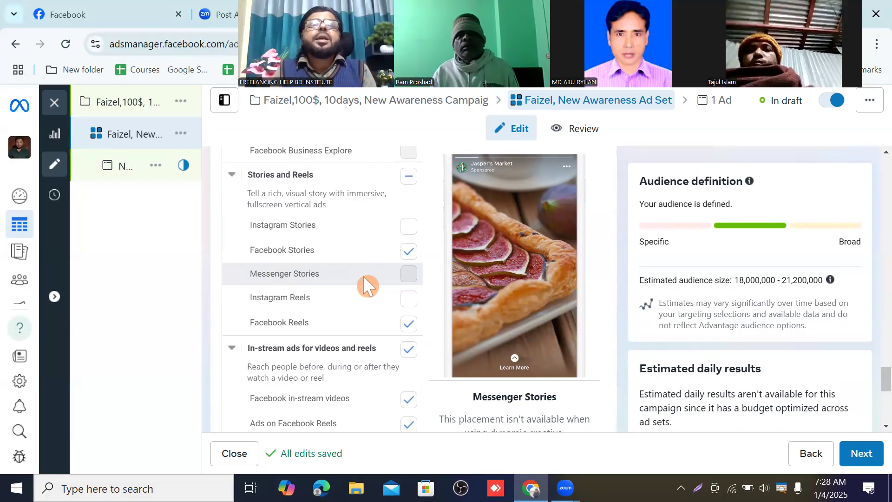
scroll(397, 245, down, 7)
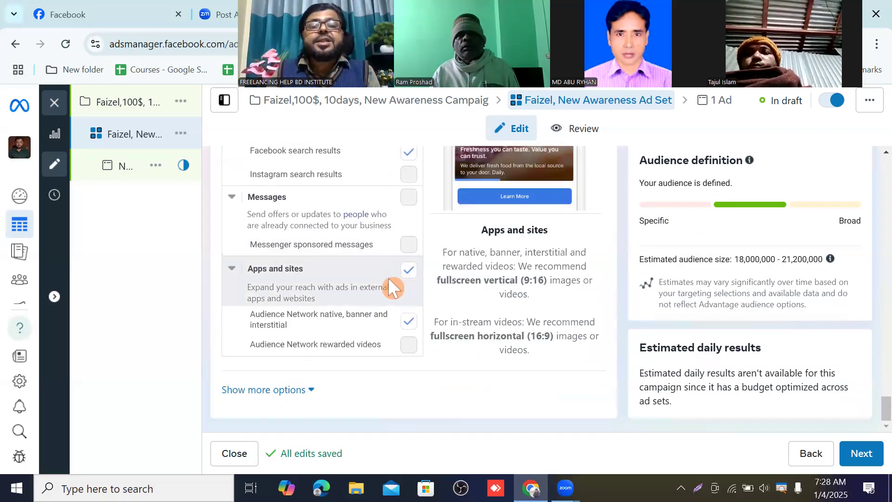
scroll(389, 278, up, 5)
scroll(387, 263, up, 10)
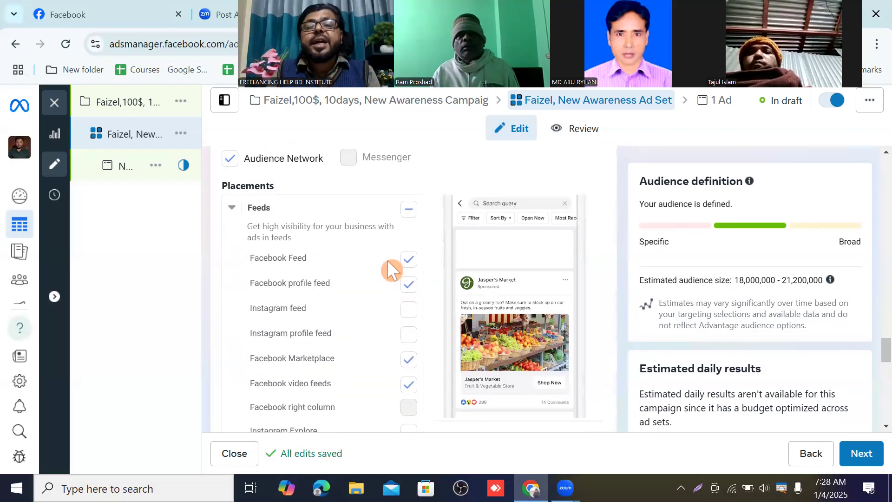
scroll(387, 260, down, 2)
scroll(388, 258, down, 8)
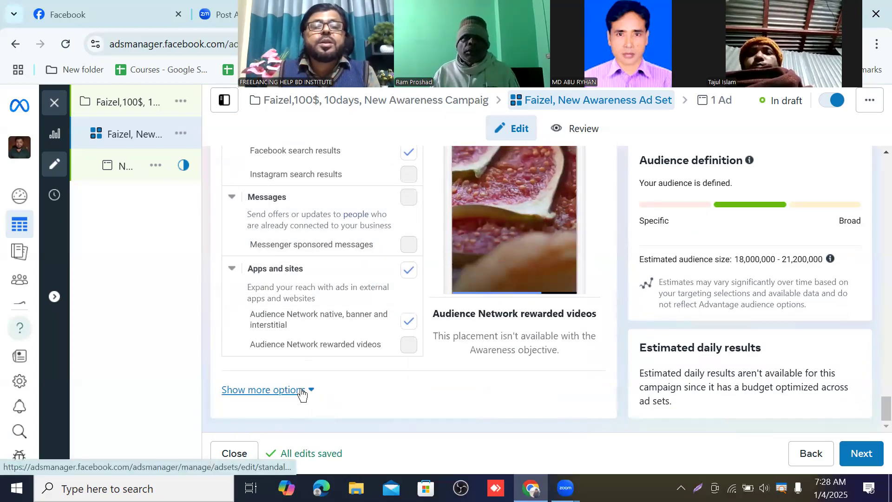
Step: Show more placement options and set specific mobile devices and operating systems to Android devices only
click(314, 392)
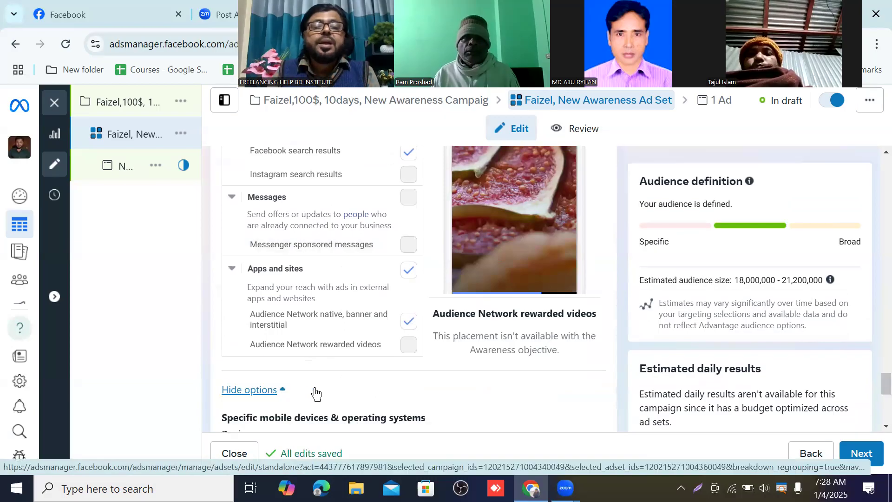
scroll(350, 352, down, 2)
scroll(349, 351, down, 1)
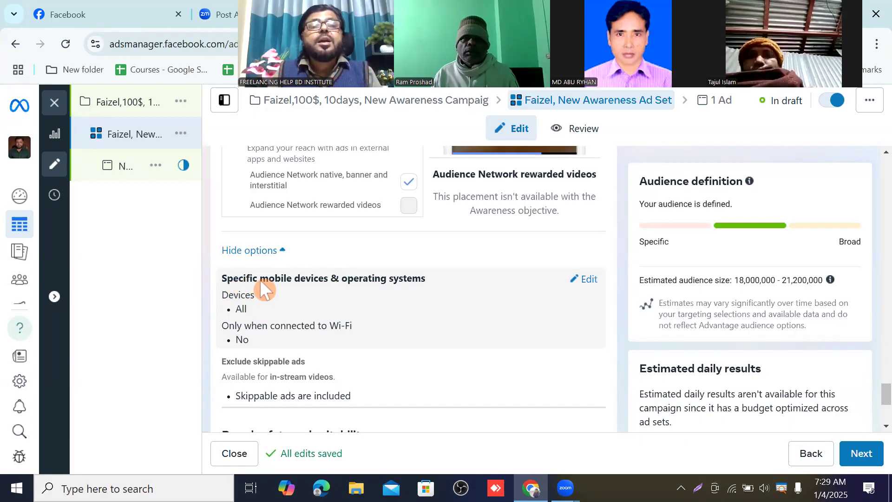
click(590, 279)
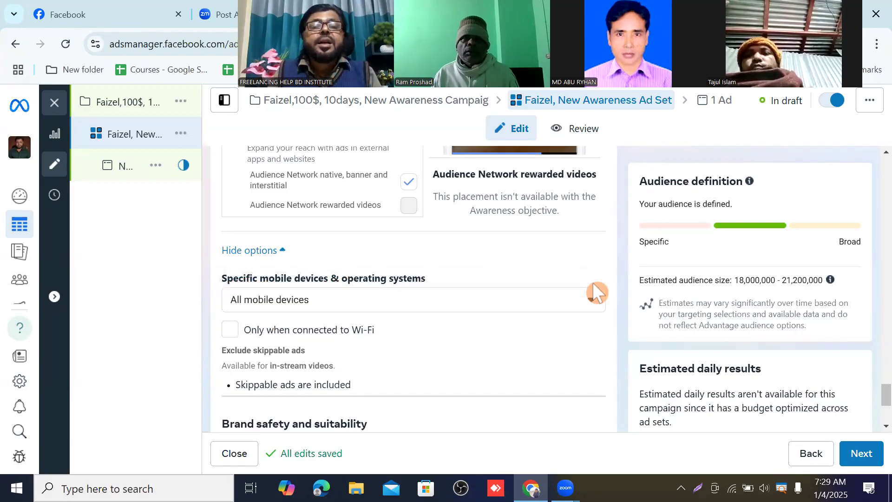
scroll(539, 293, down, 1)
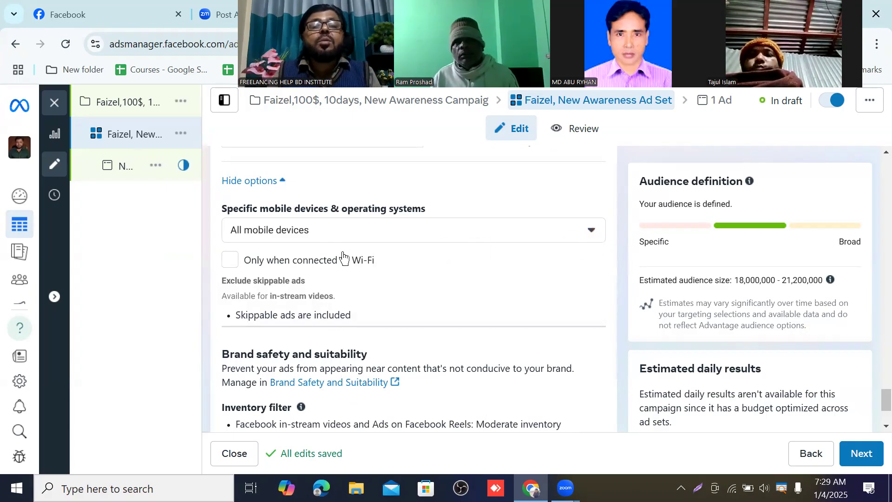
click(588, 229)
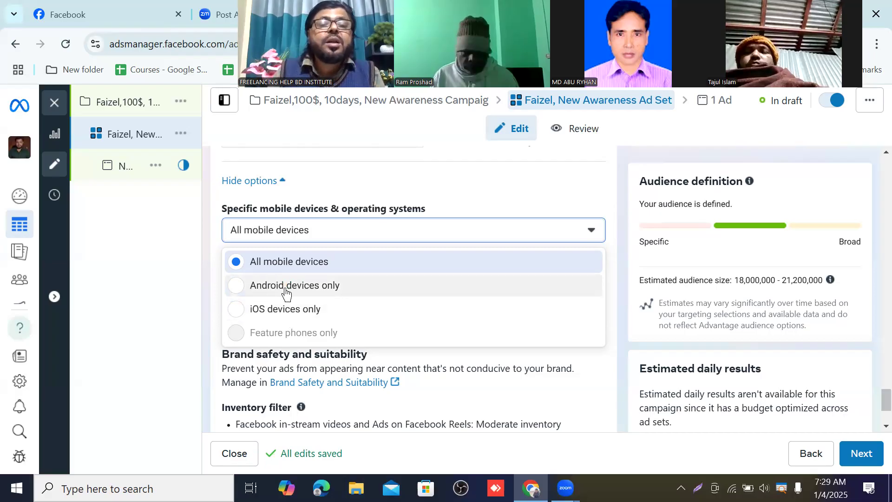
click(238, 297)
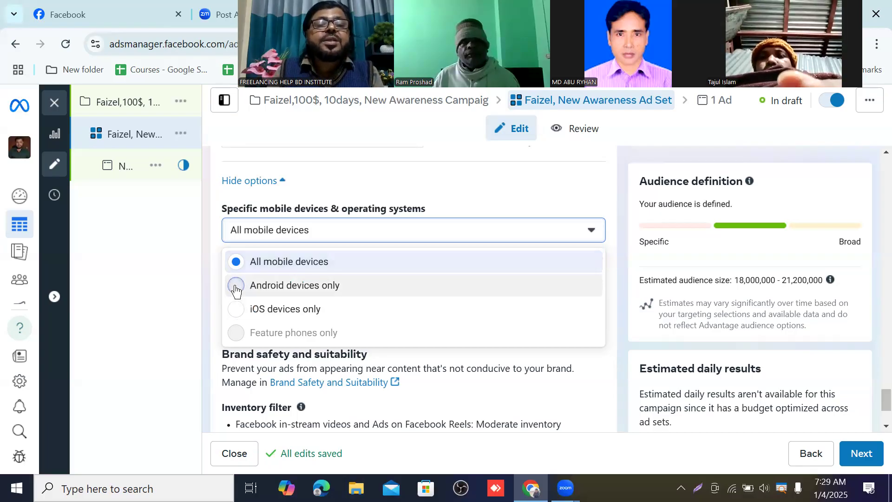
click(236, 288)
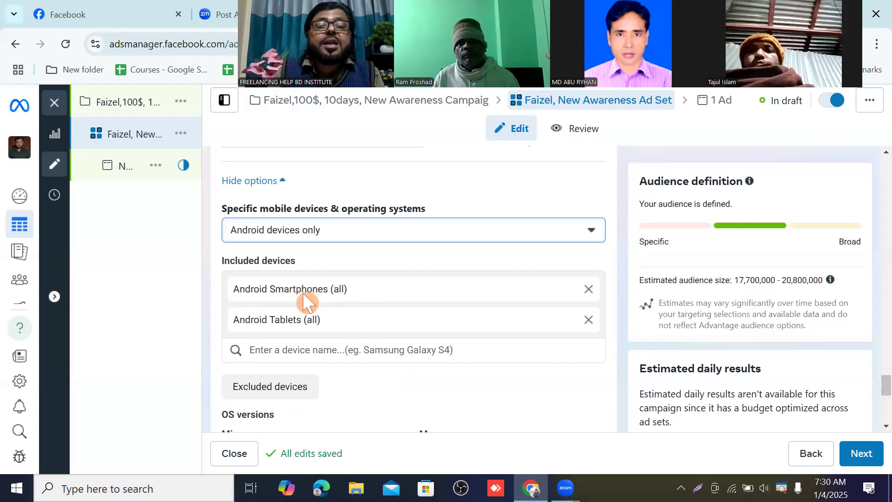
click(334, 293)
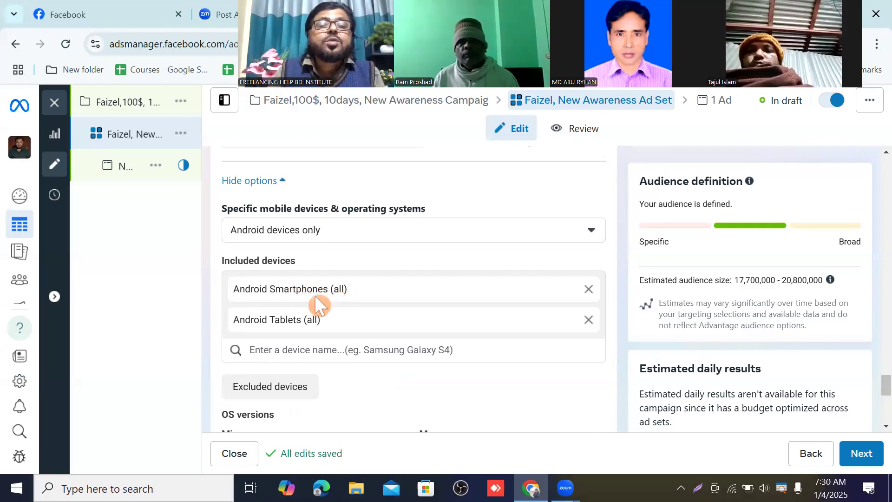
double_click(268, 291)
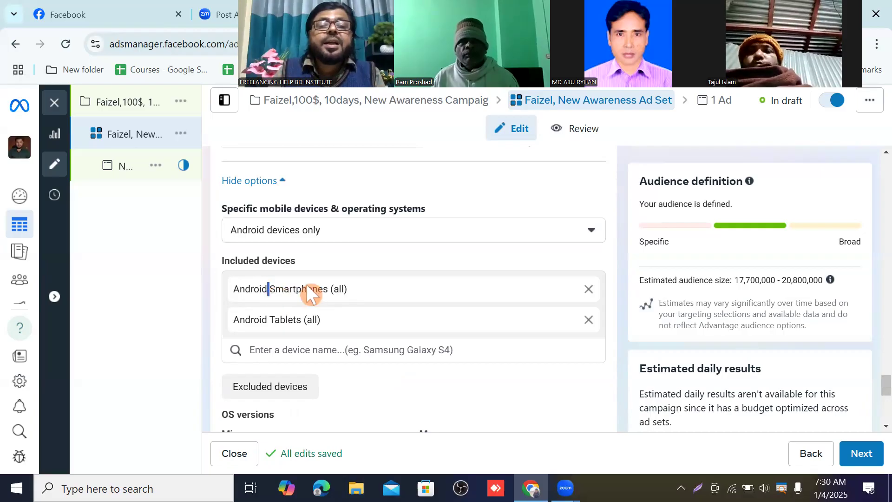
Step: Remove Android Tablets from the included devices and open the excluded devices field
click(356, 292)
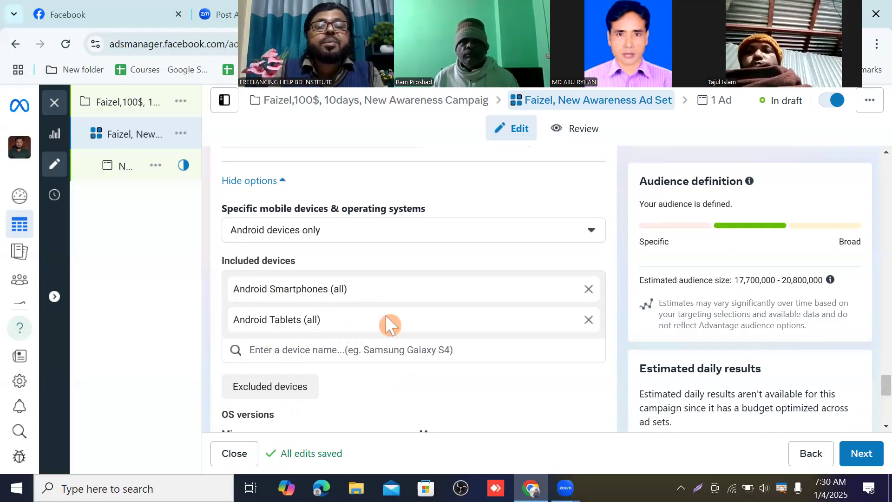
click(589, 320)
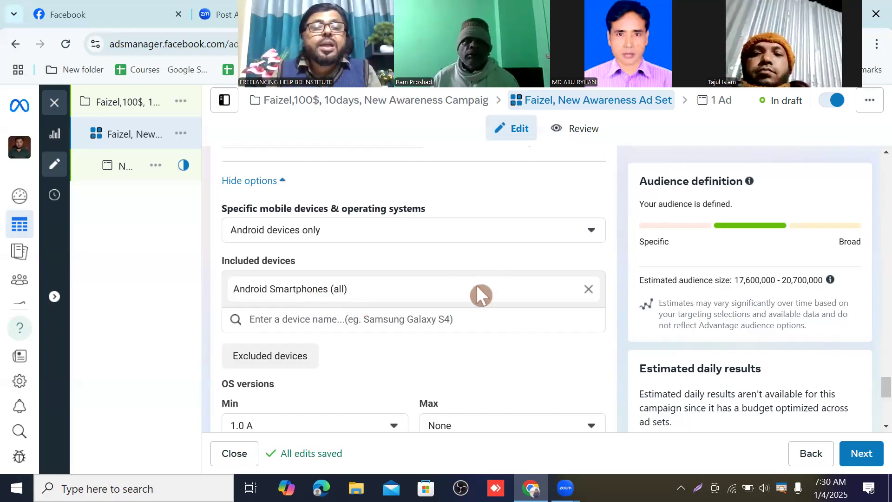
scroll(477, 287, down, 1)
scroll(481, 295, down, 1)
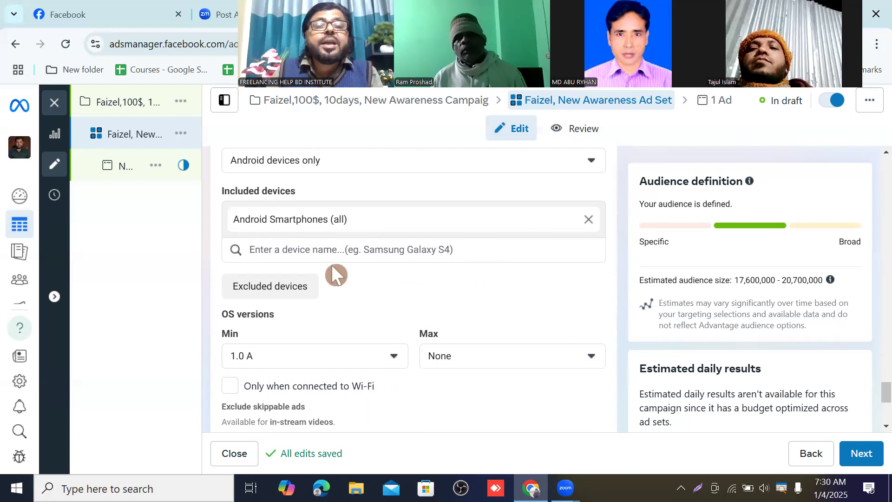
click(281, 286)
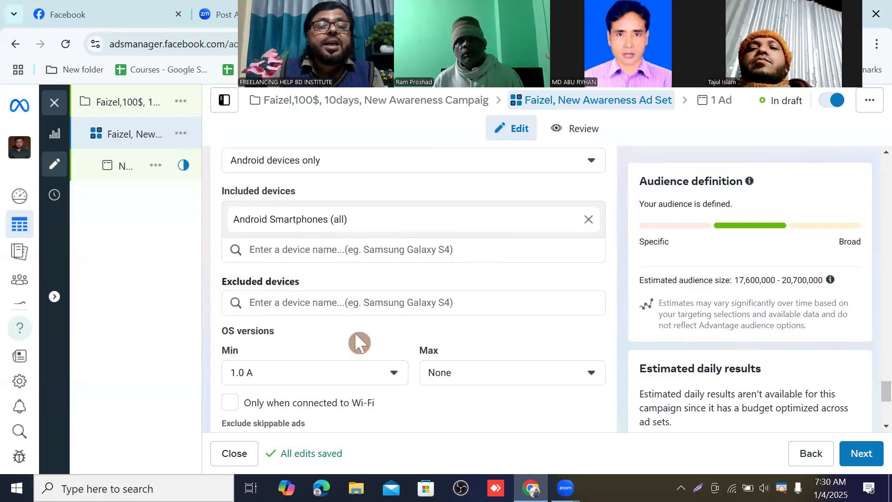
Step: Browse the minimum Android OS version options without picking a new one
scroll(342, 331, down, 2)
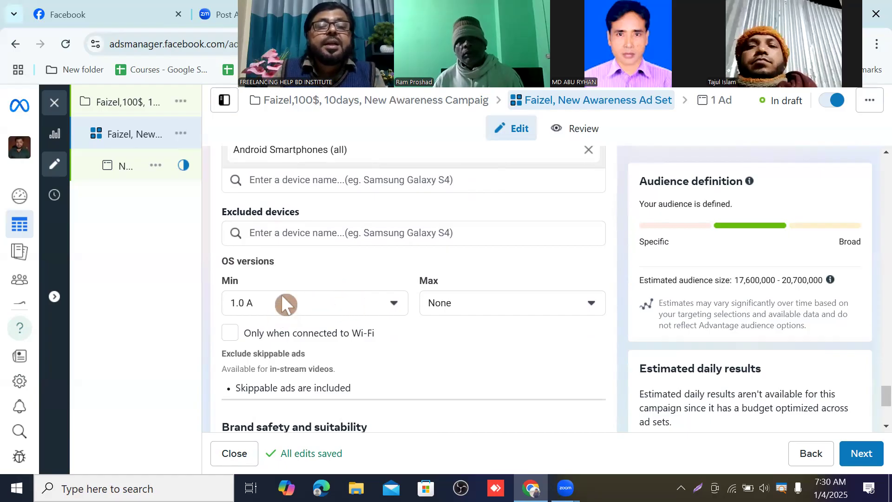
click(395, 306)
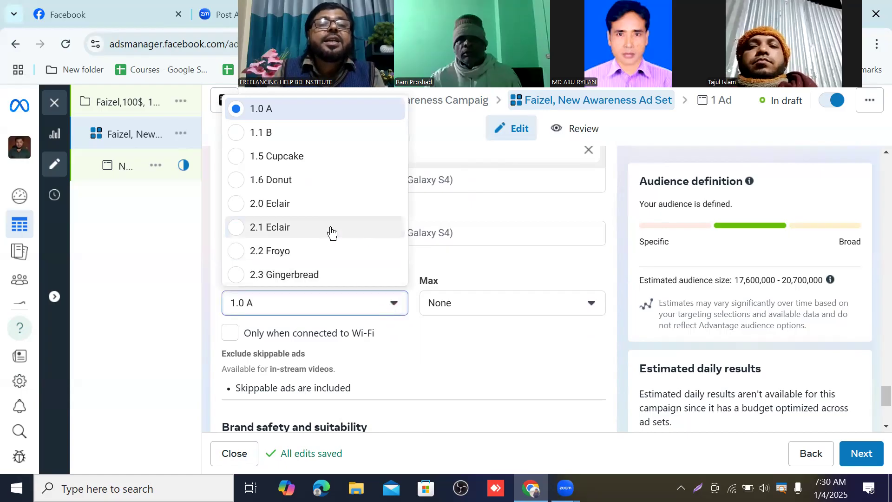
scroll(313, 176, down, 9)
scroll(313, 176, down, 3)
scroll(313, 175, up, 12)
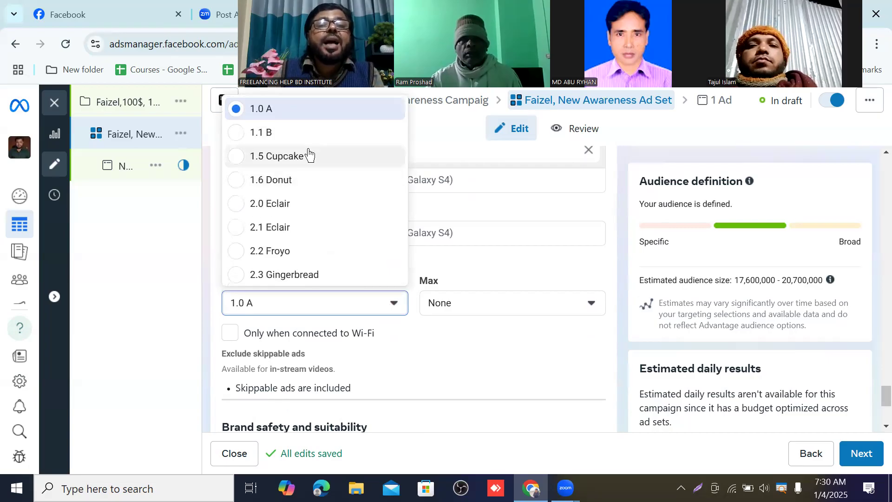
scroll(308, 158, down, 11)
scroll(308, 153, down, 1)
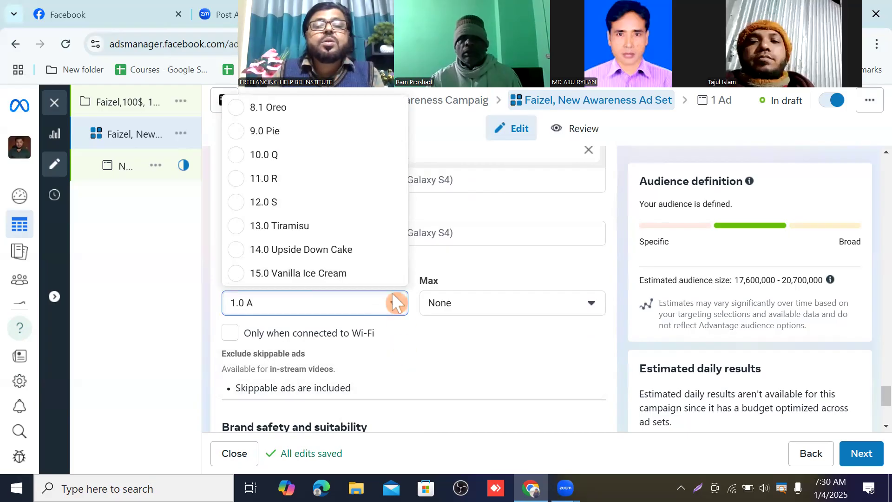
click(394, 305)
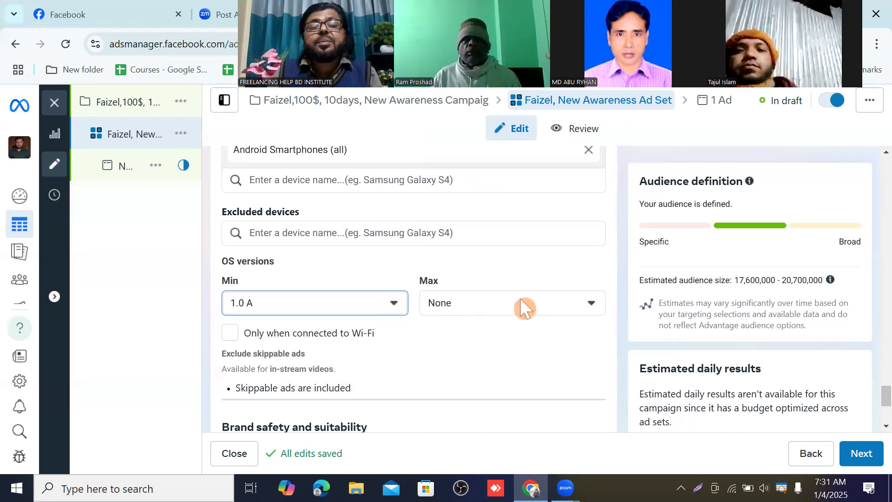
Step: Browse the maximum OS version list and toggle the Only when connected to Wi-Fi option on and off
click(592, 304)
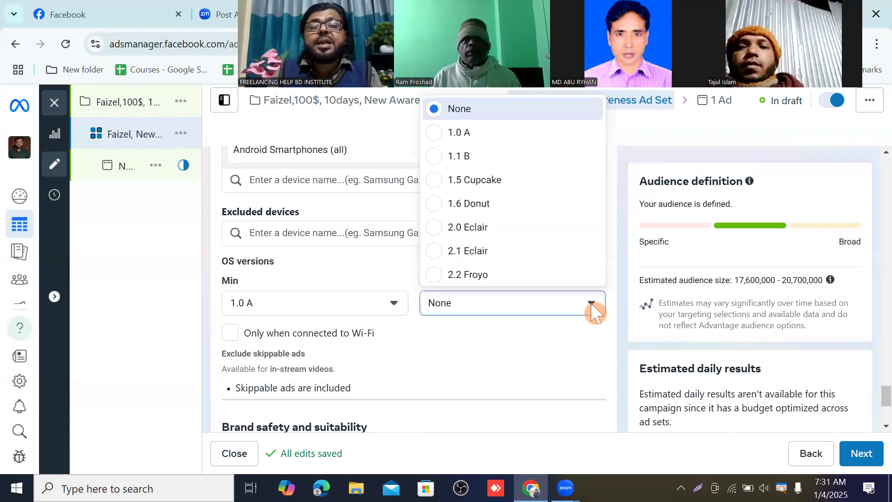
scroll(533, 223, down, 10)
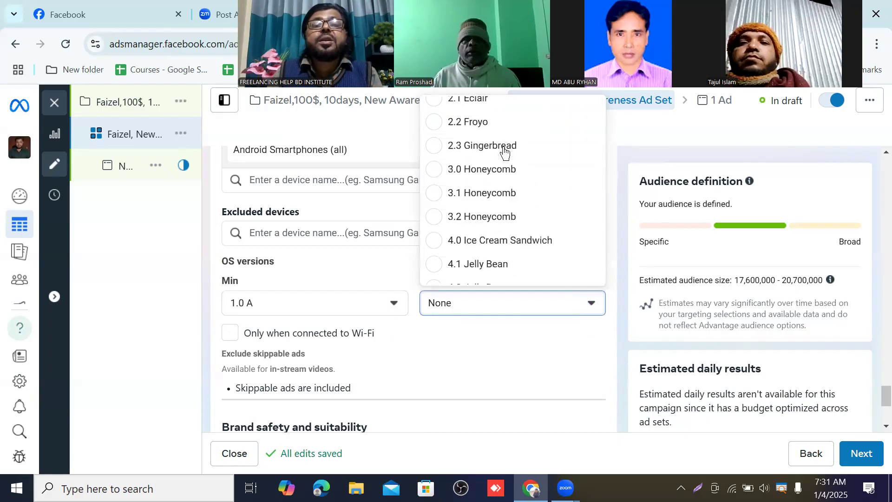
scroll(506, 186, down, 2)
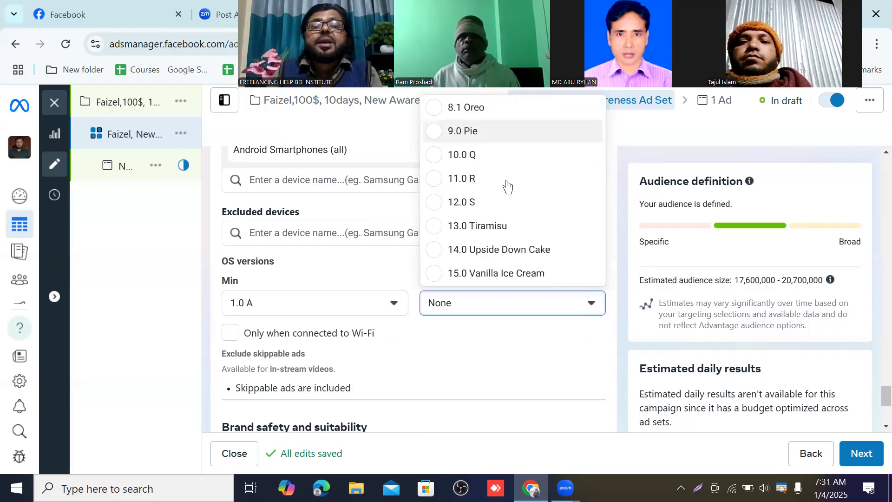
click(541, 336)
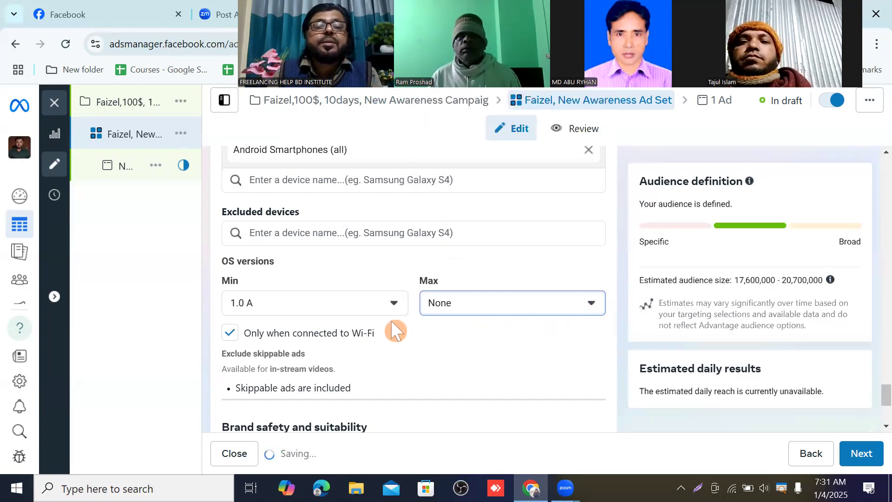
scroll(378, 317, down, 1)
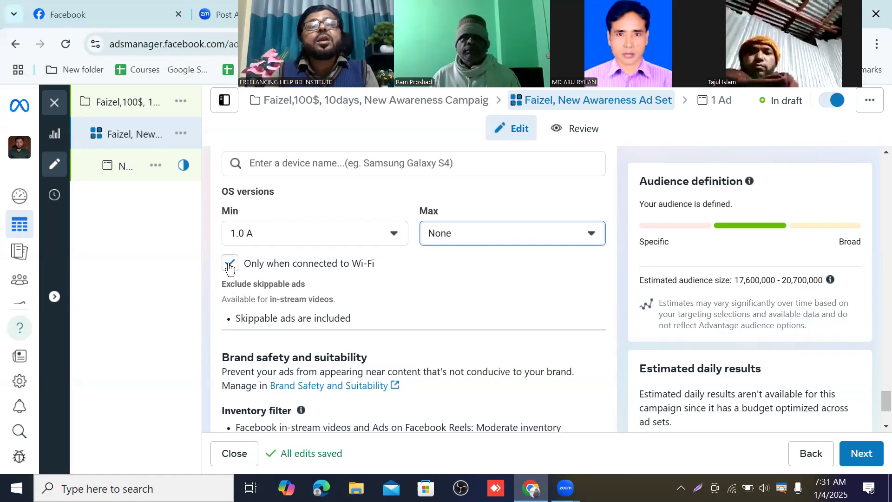
click(229, 264)
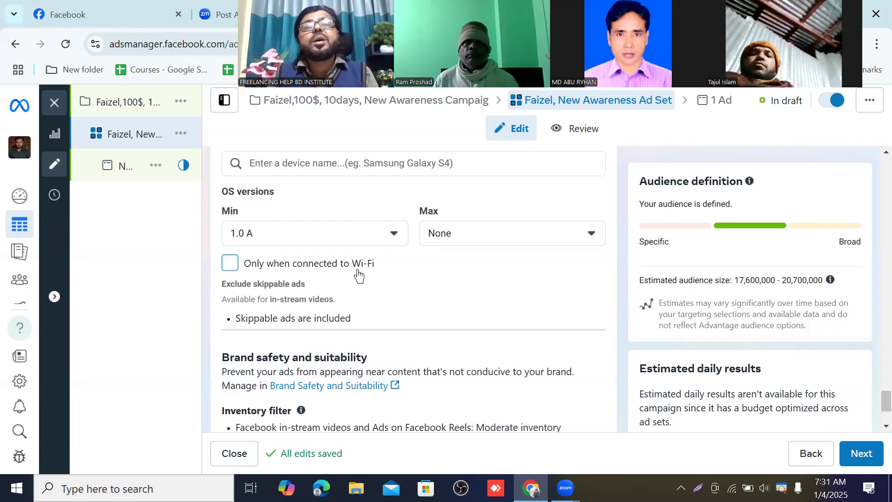
Step: Open the Exclude skippable ads option and check then uncheck excluding skippable ads in the ad set
mouse_move(341, 278)
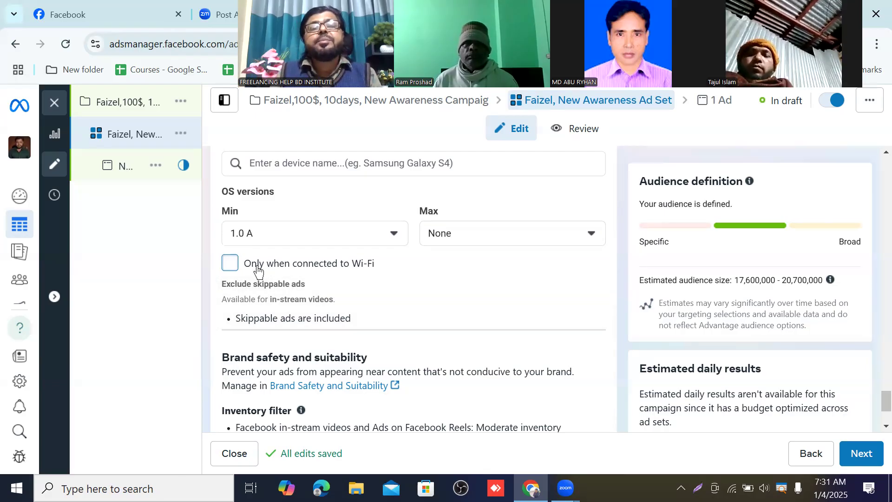
mouse_move(368, 285)
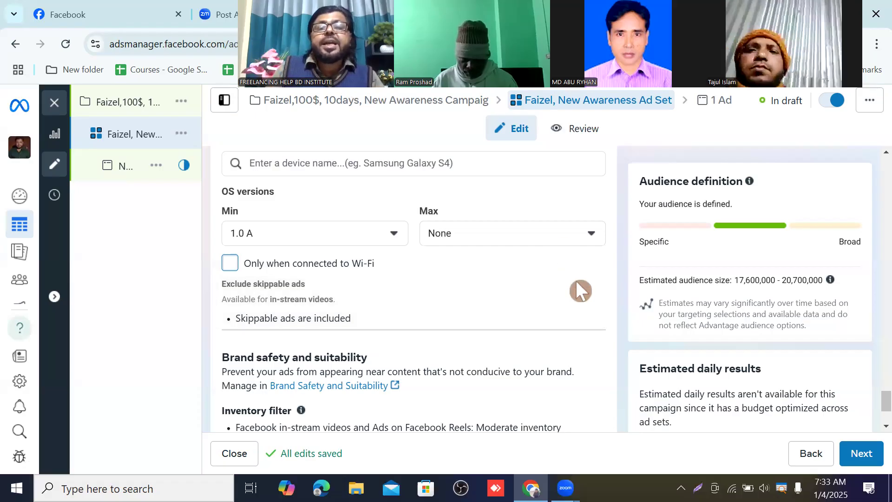
click(587, 288)
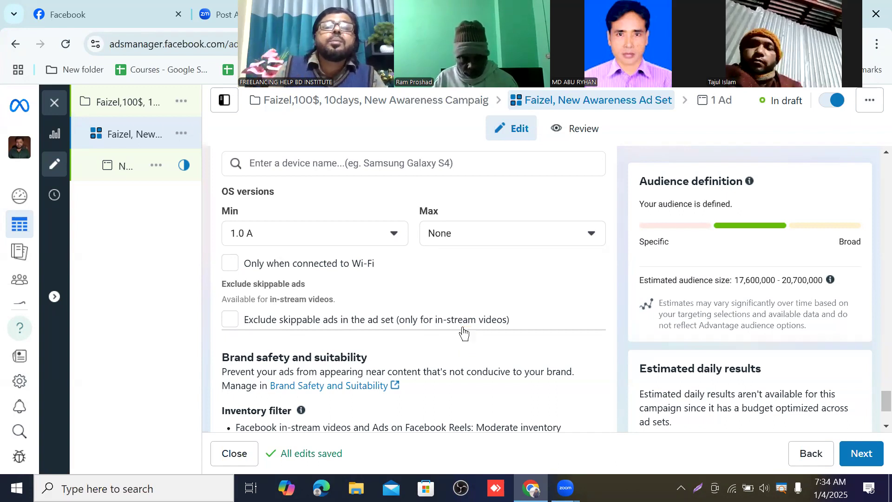
click(232, 325)
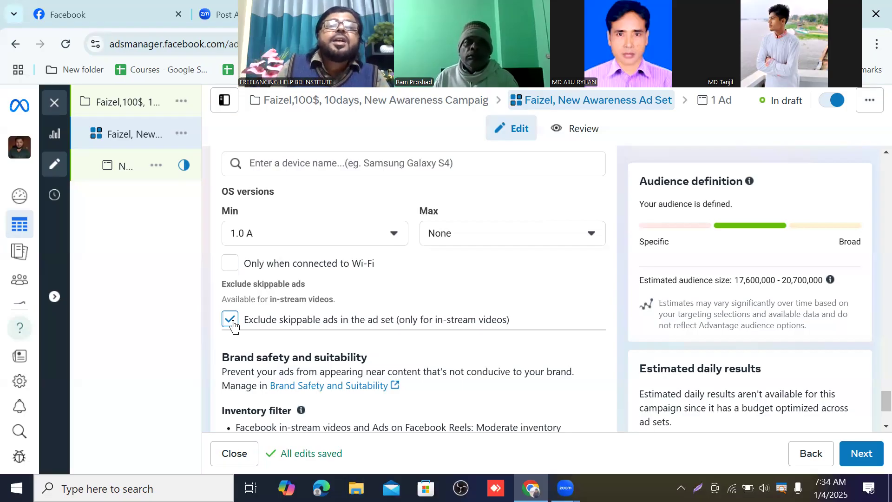
click(230, 319)
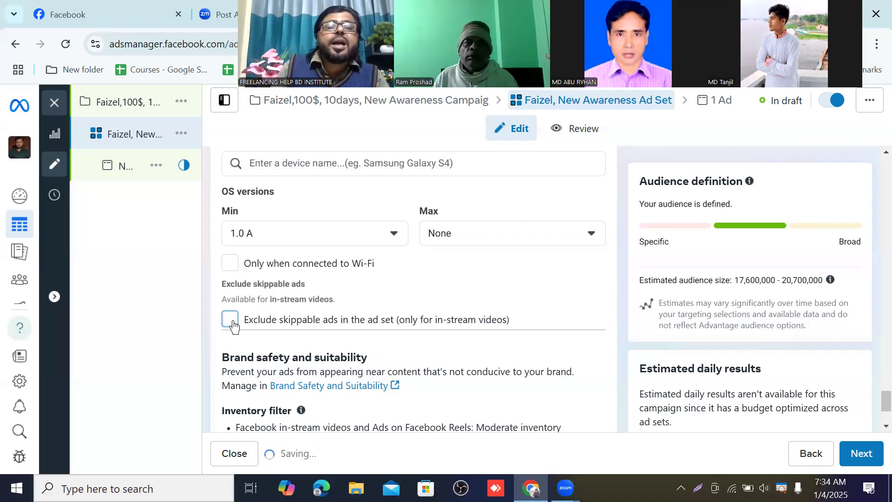
Step: Open the inventory filter options under Brand safety and suitability to review them
scroll(233, 327, down, 2)
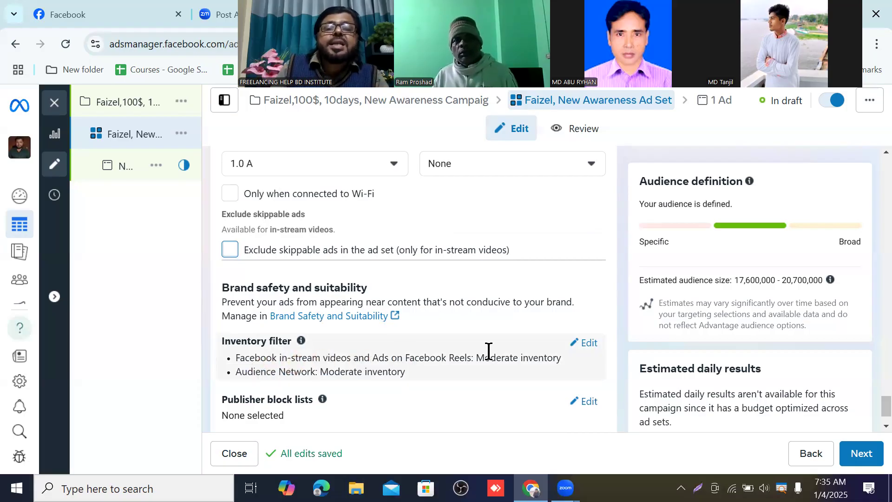
scroll(488, 351, down, 1)
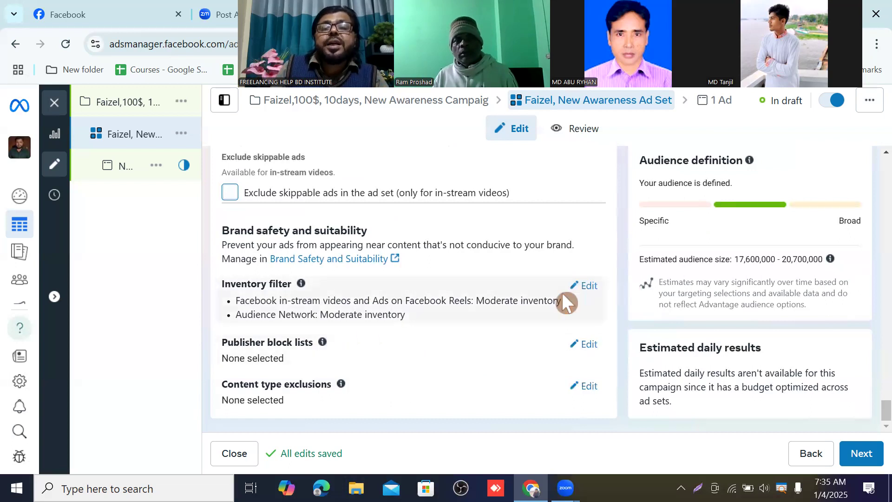
click(581, 288)
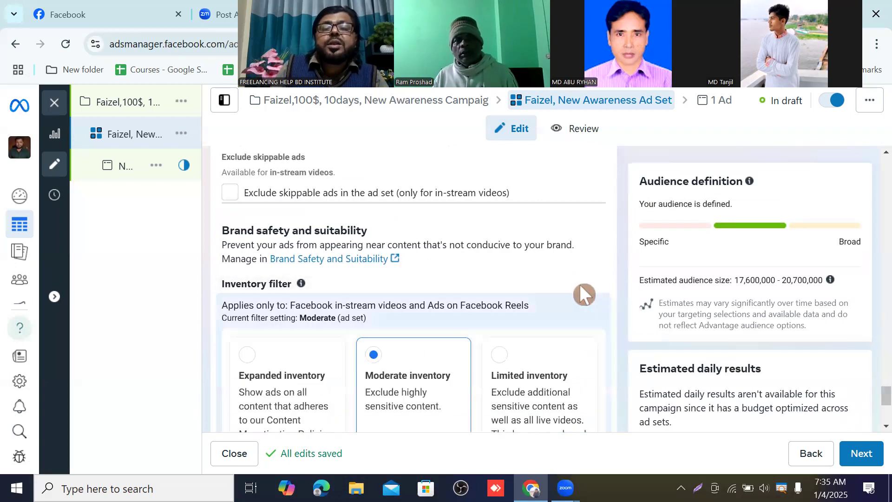
scroll(384, 299, down, 3)
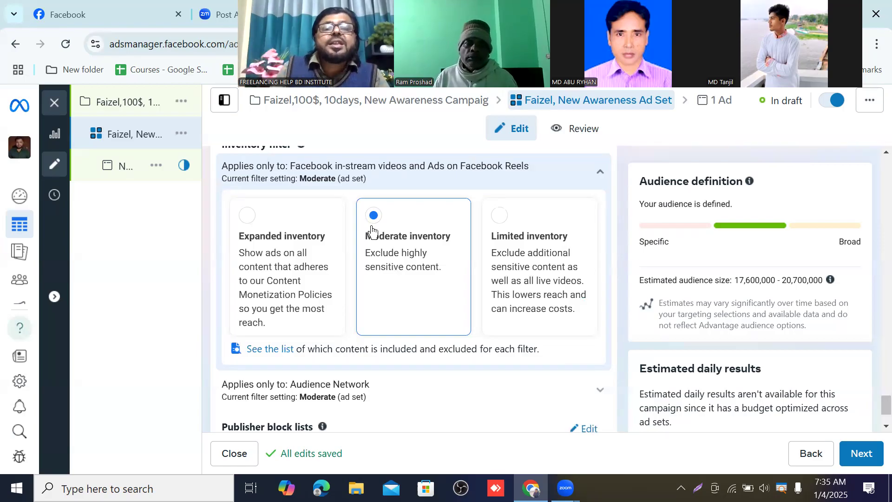
scroll(390, 258, down, 3)
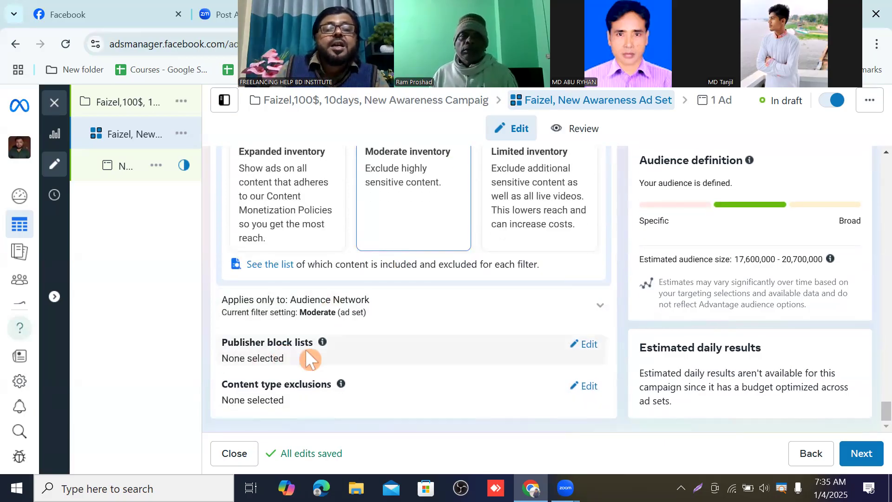
Step: Open the publisher block lists and content type exclusions settings to review them
click(590, 345)
scroll(420, 364, down, 1)
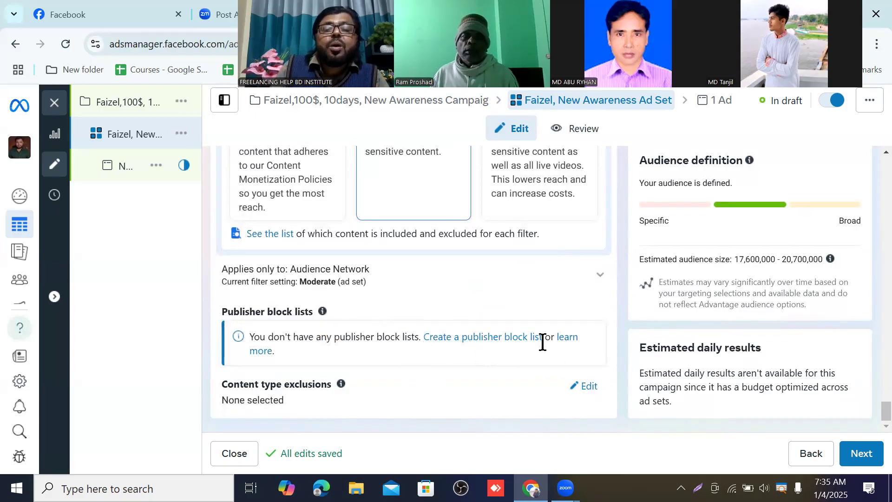
click(584, 387)
scroll(464, 358, down, 1)
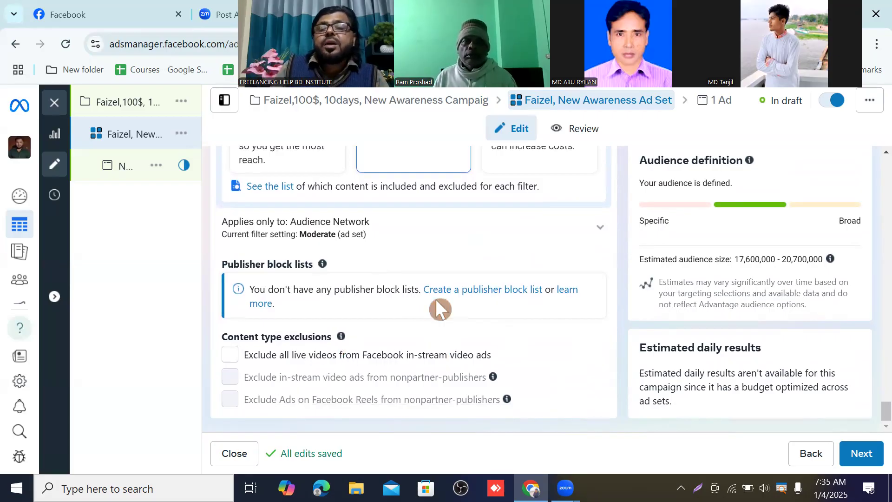
Step: Review the ad set's settings from placements back through frequency cap, schedule and audience
scroll(436, 305, up, 10)
scroll(436, 305, up, 15)
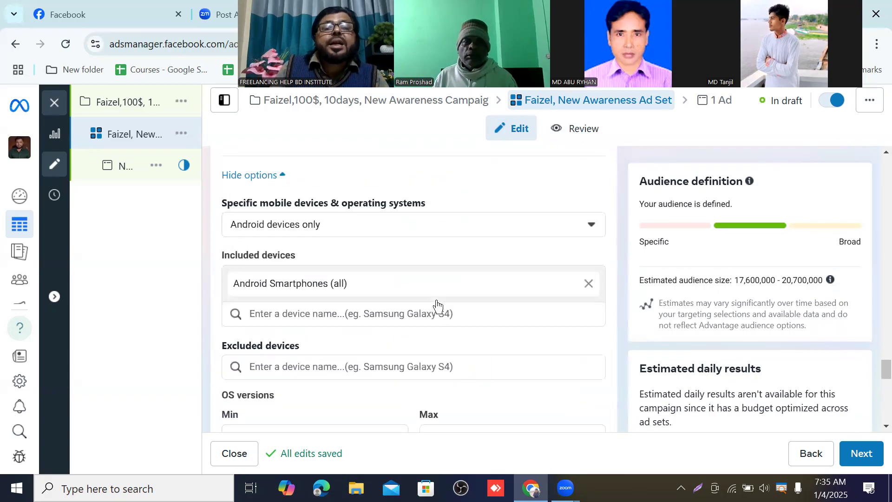
scroll(436, 302, up, 20)
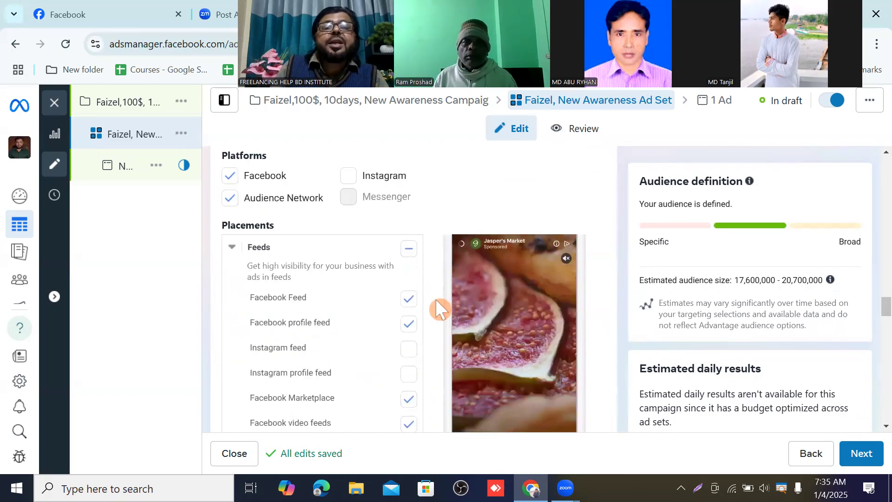
scroll(437, 306, up, 20)
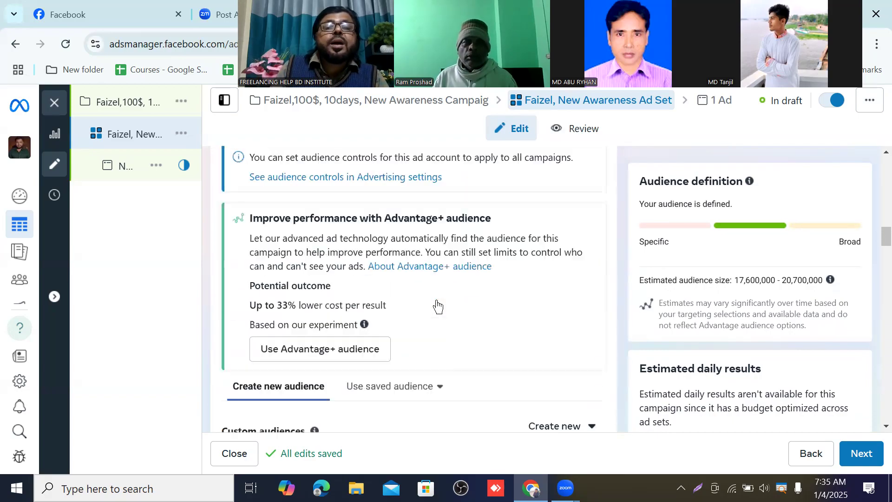
scroll(437, 306, up, 10)
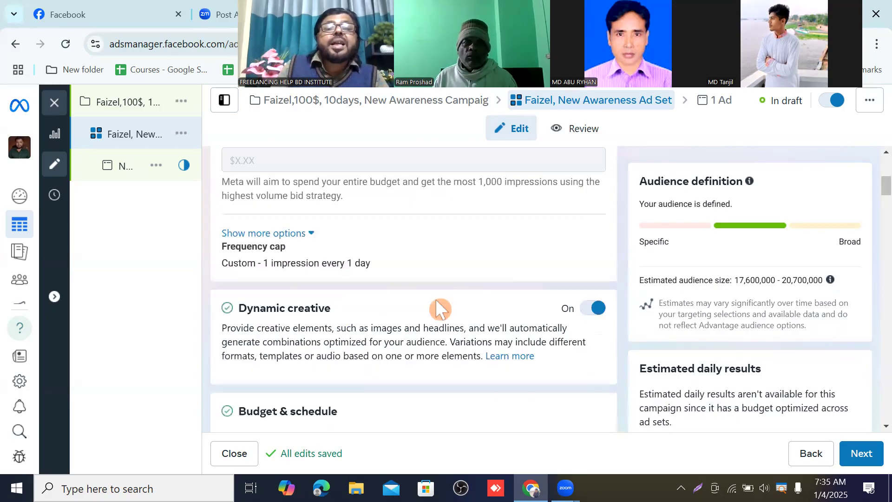
scroll(435, 301, down, 10)
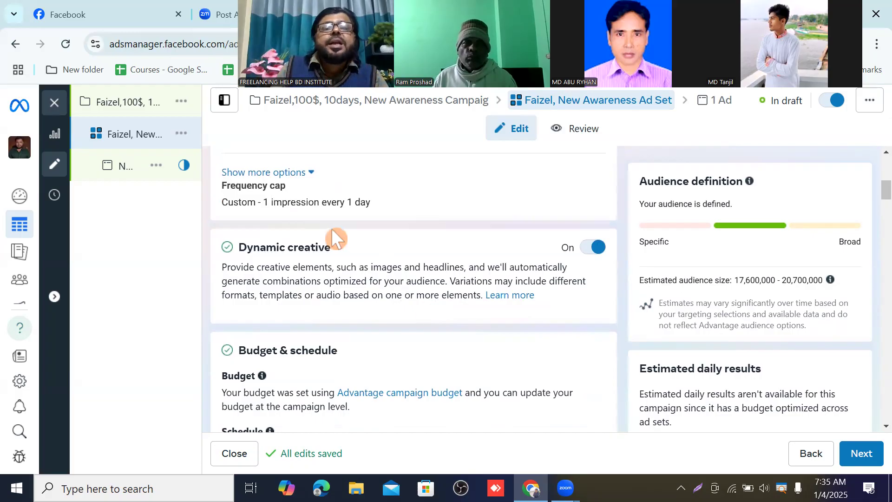
scroll(312, 227, down, 5)
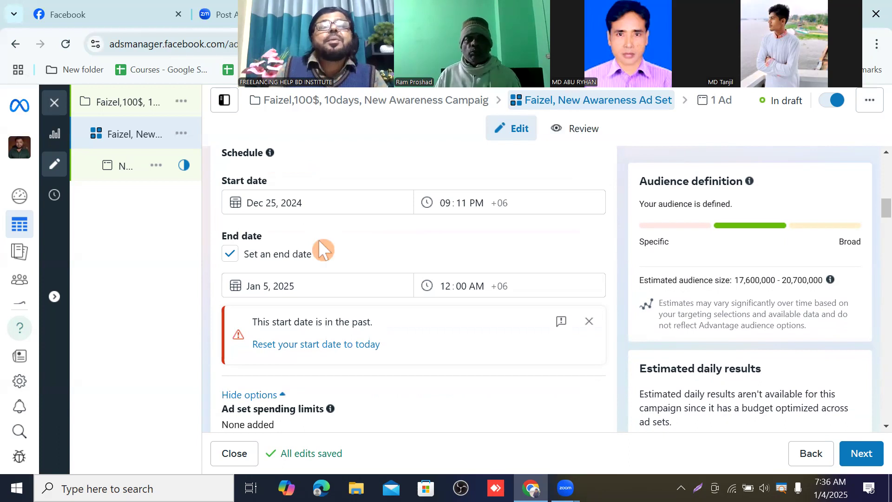
scroll(407, 254, down, 7)
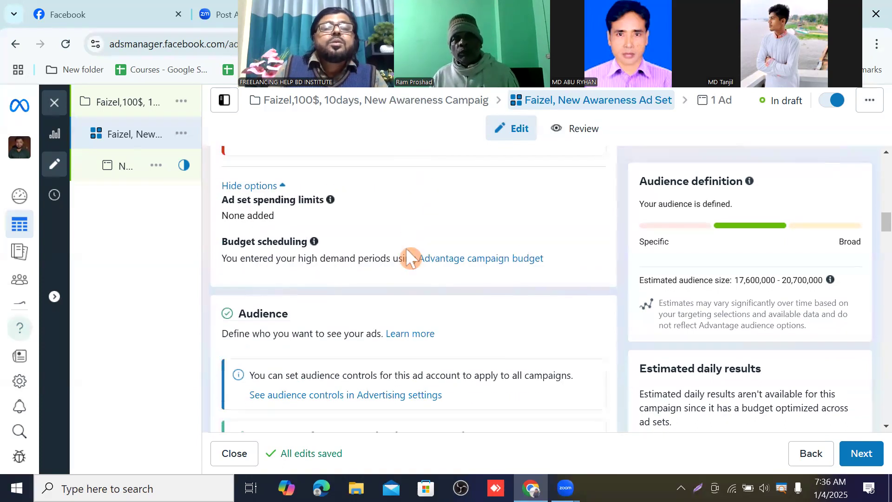
scroll(315, 231, down, 6)
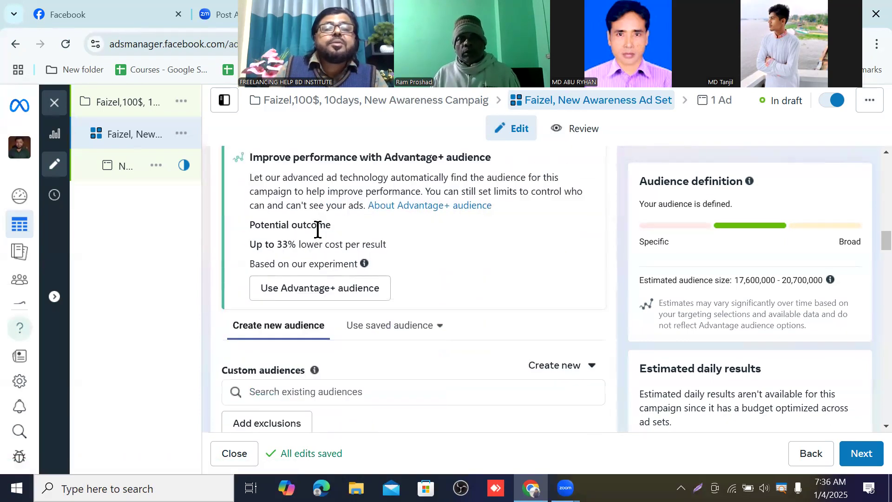
Step: Save the ad set's current audience targeting as a new saved audience
click(349, 225)
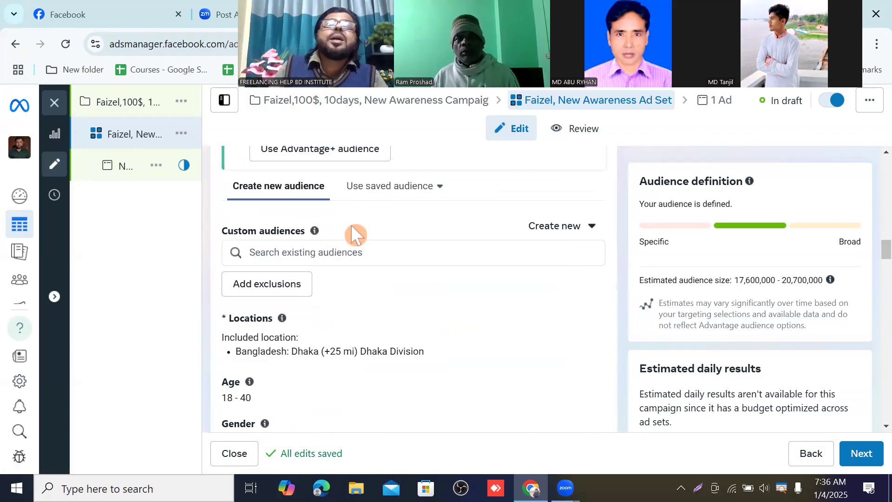
scroll(358, 237, down, 3)
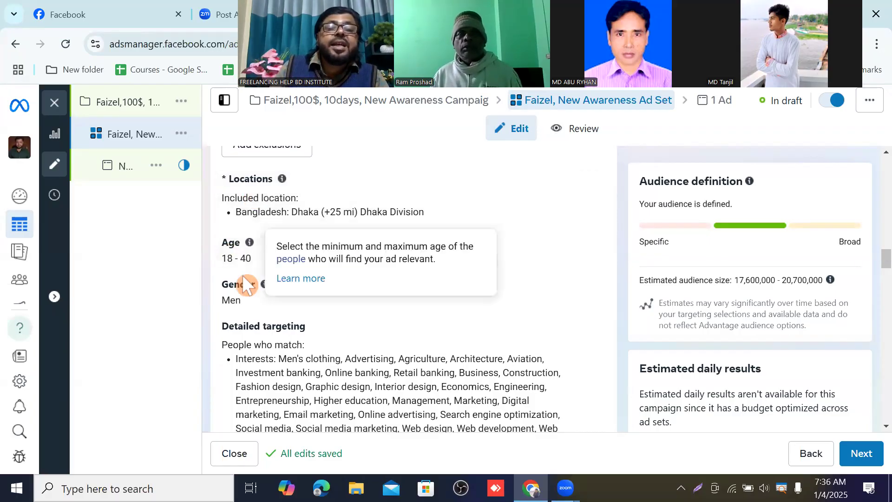
scroll(378, 250, down, 2)
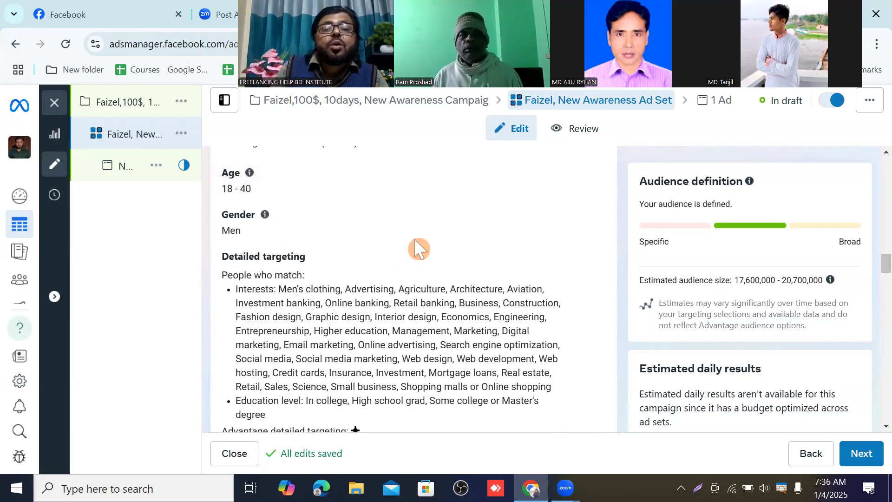
scroll(414, 238, down, 2)
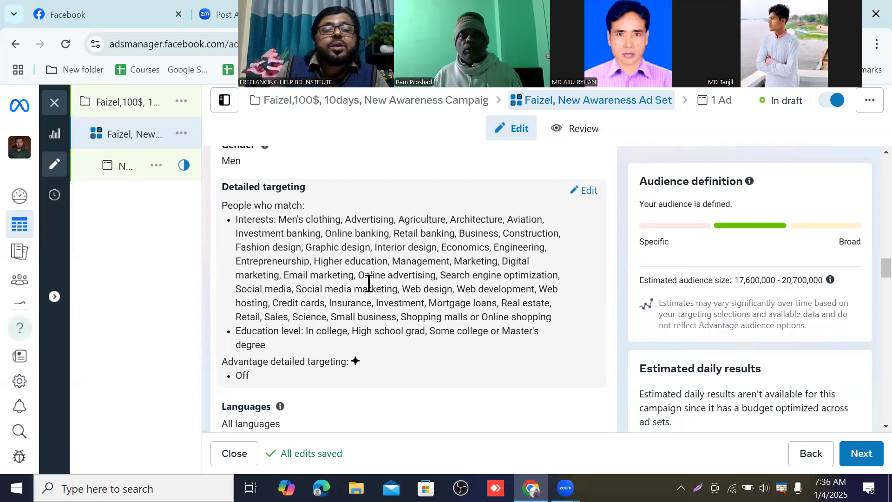
scroll(369, 283, down, 3)
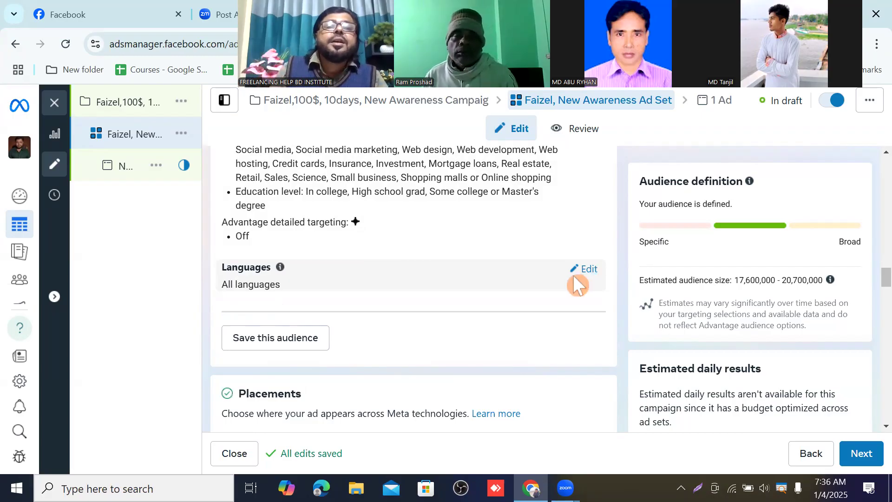
scroll(451, 270, up, 6)
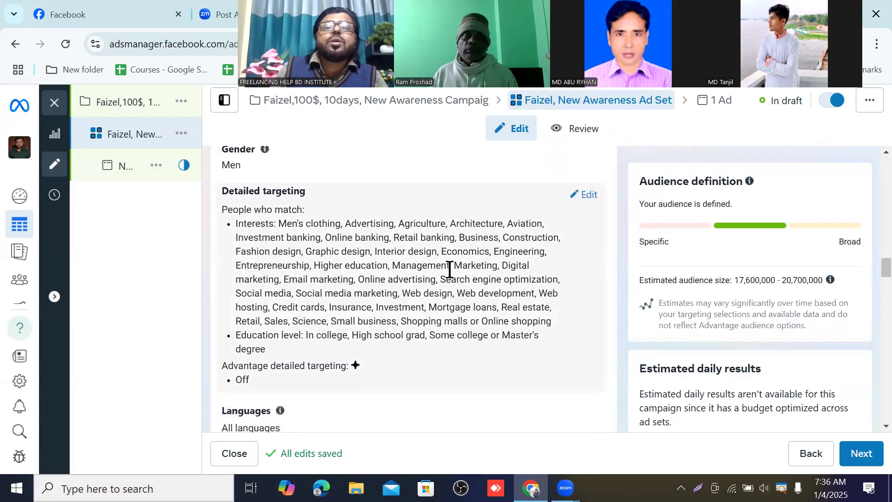
scroll(453, 276, down, 7)
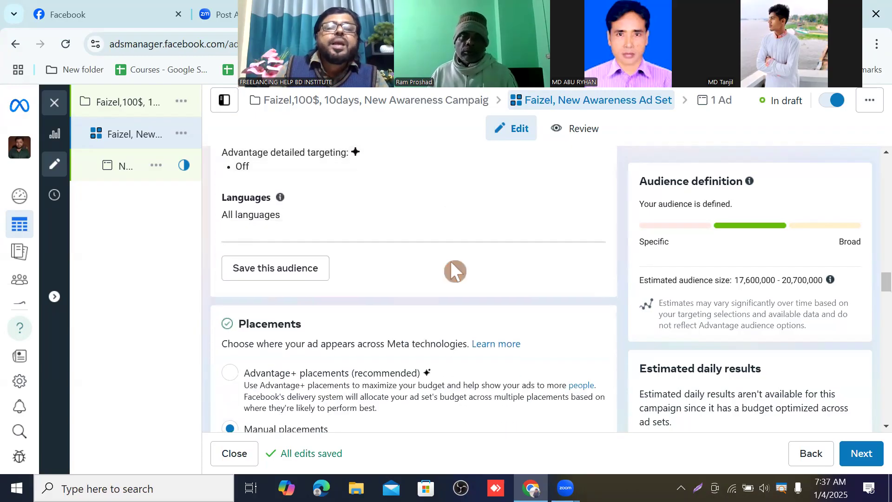
scroll(302, 265, up, 5)
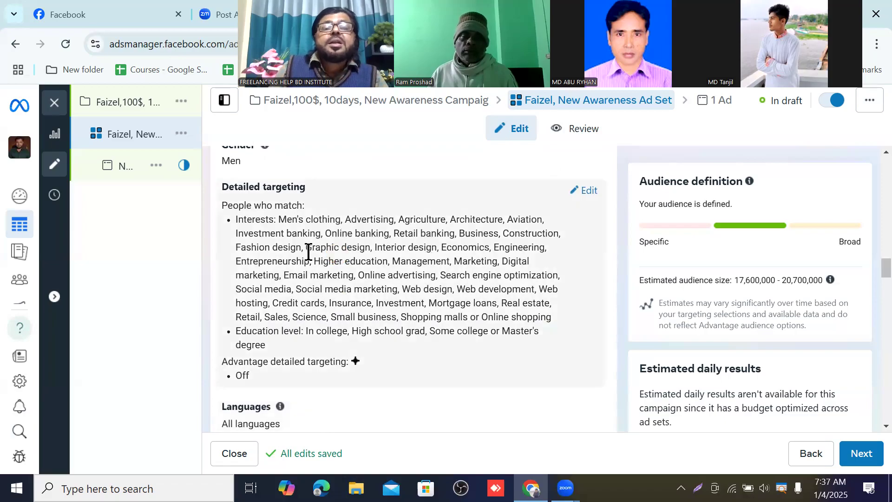
scroll(330, 251, down, 5)
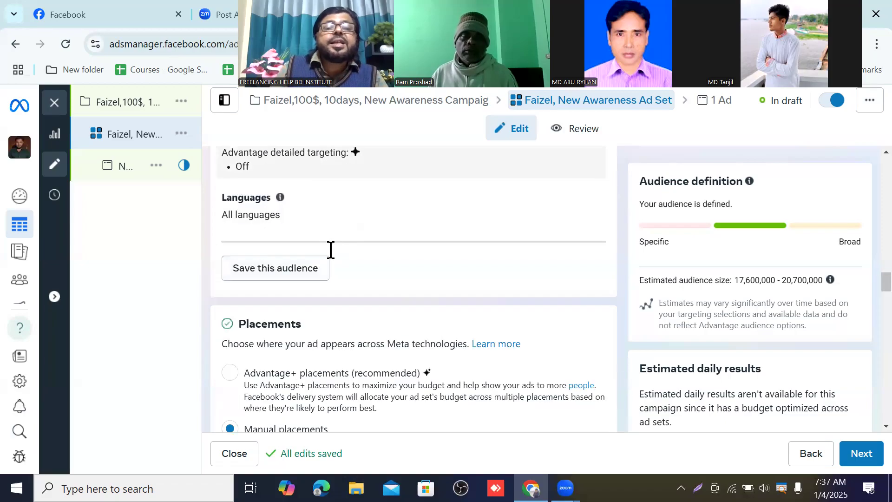
click(274, 274)
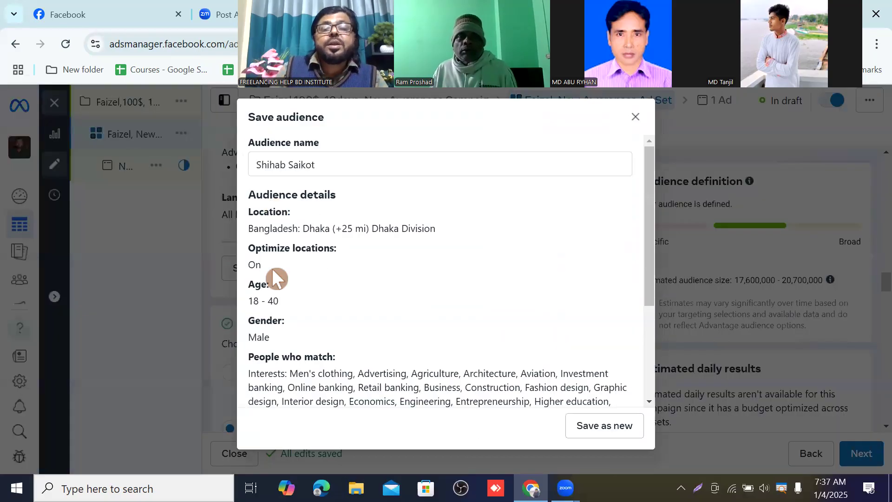
click(605, 431)
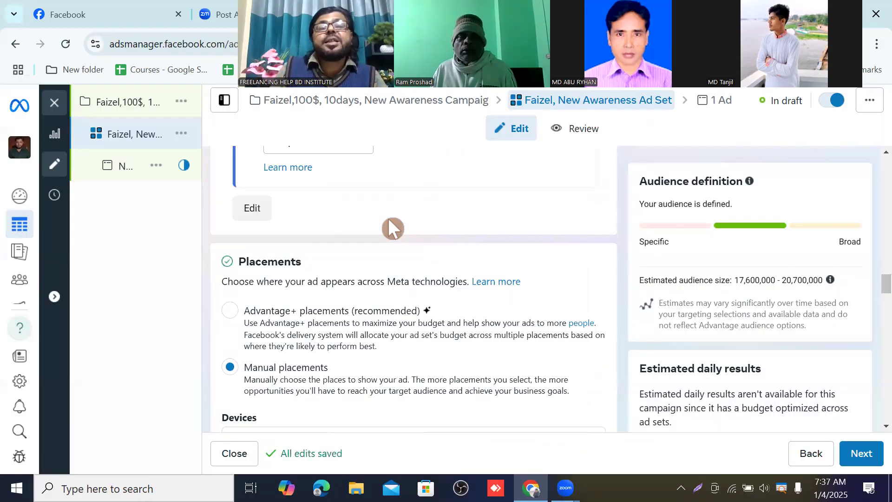
Step: Review the ad set's placements, brand safety settings and name section
scroll(389, 222, down, 15)
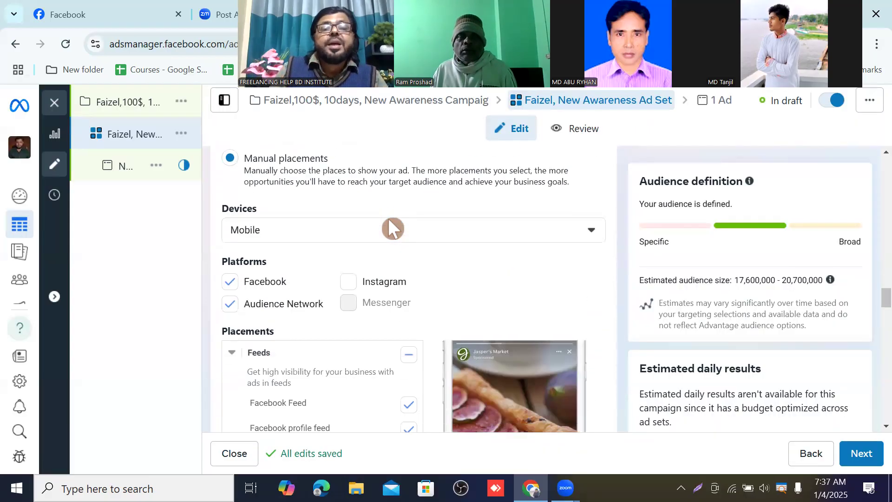
scroll(411, 251, down, 20)
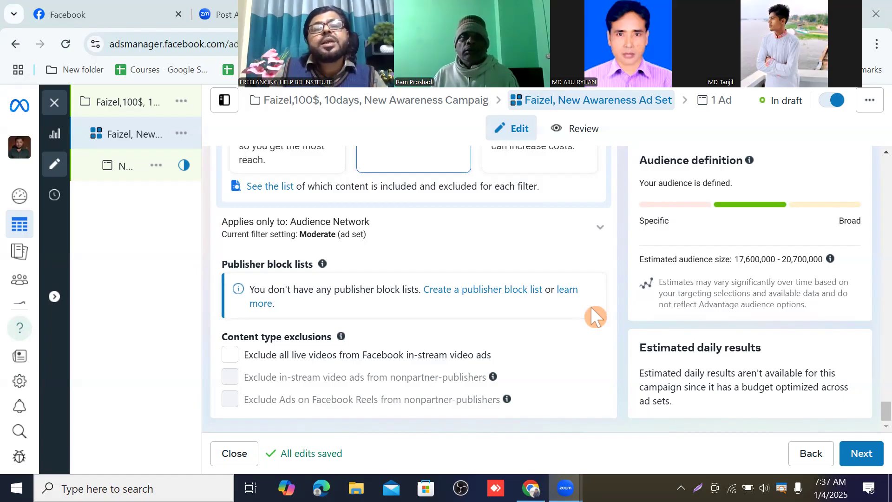
scroll(434, 288, up, 10)
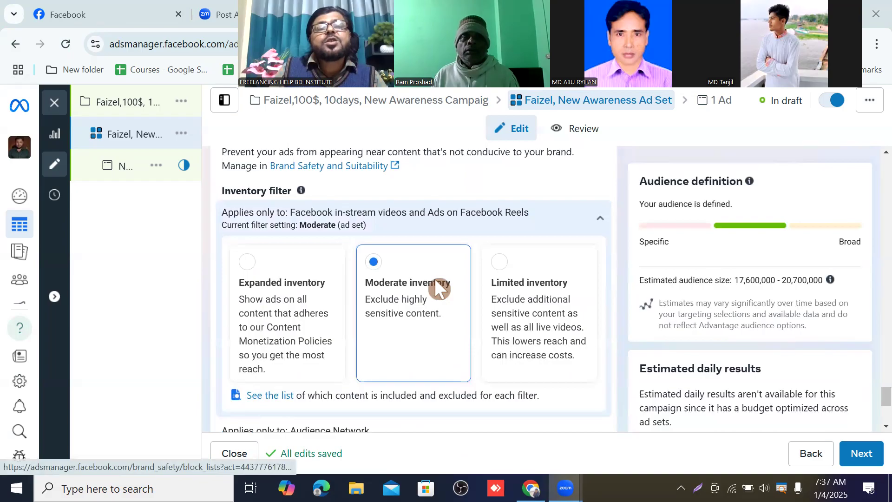
scroll(438, 271, up, 15)
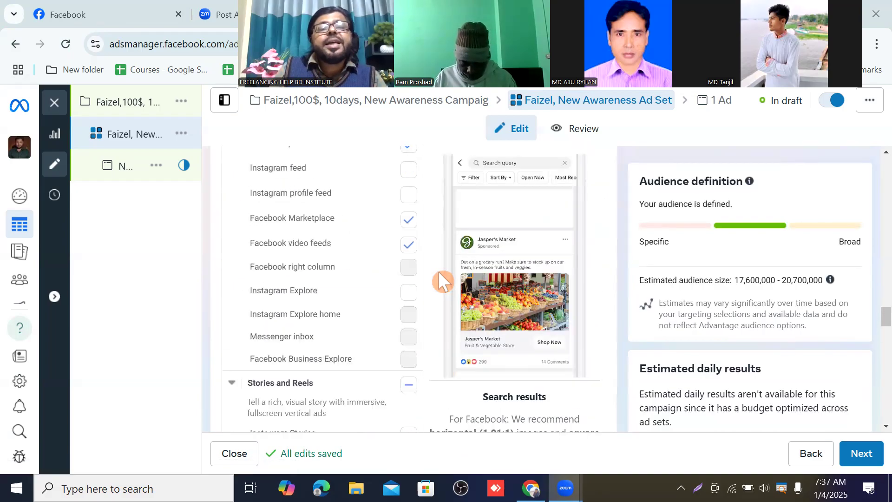
scroll(438, 271, up, 15)
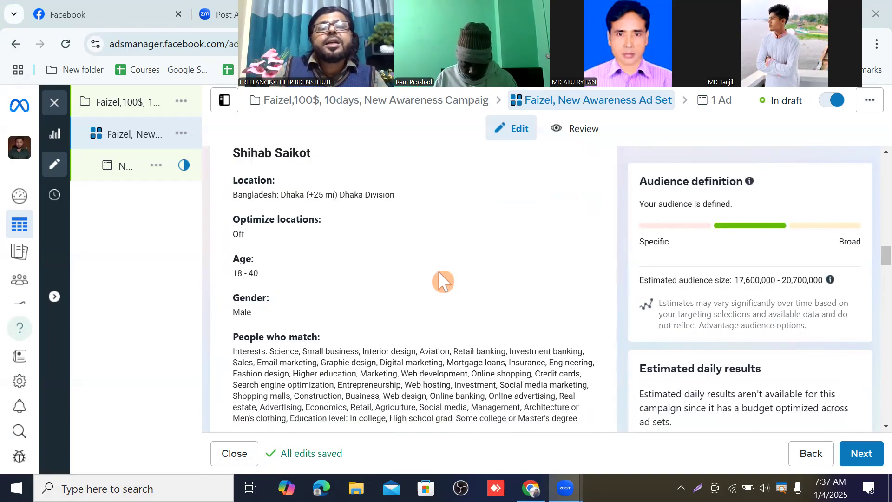
scroll(438, 271, up, 15)
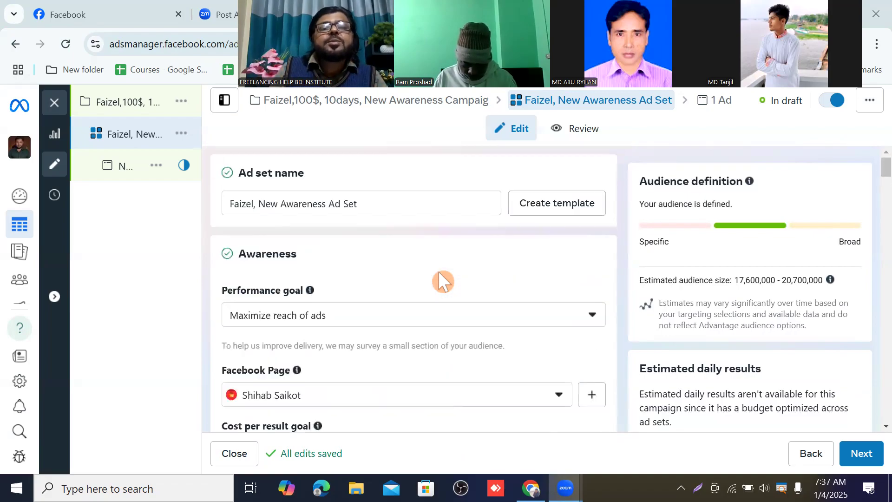
scroll(439, 271, down, 12)
scroll(439, 272, down, 15)
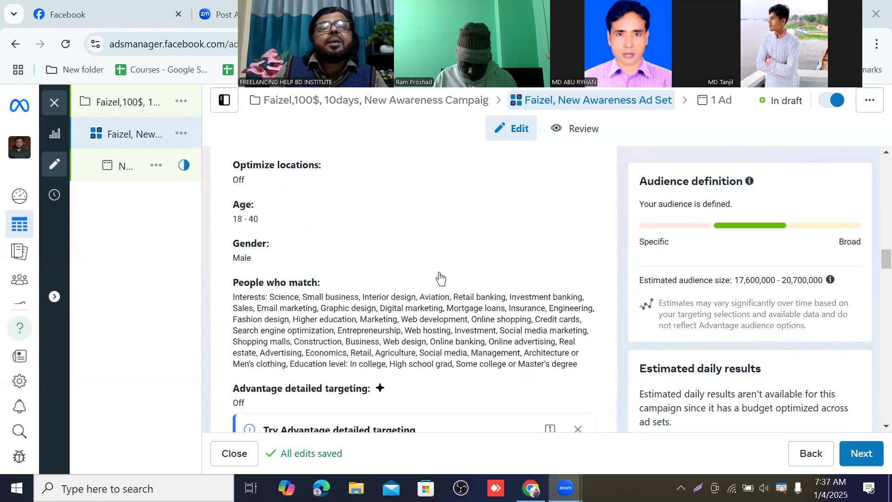
Step: Proceed from the ad set to the ad's settings and switch on the ad preview
click(856, 455)
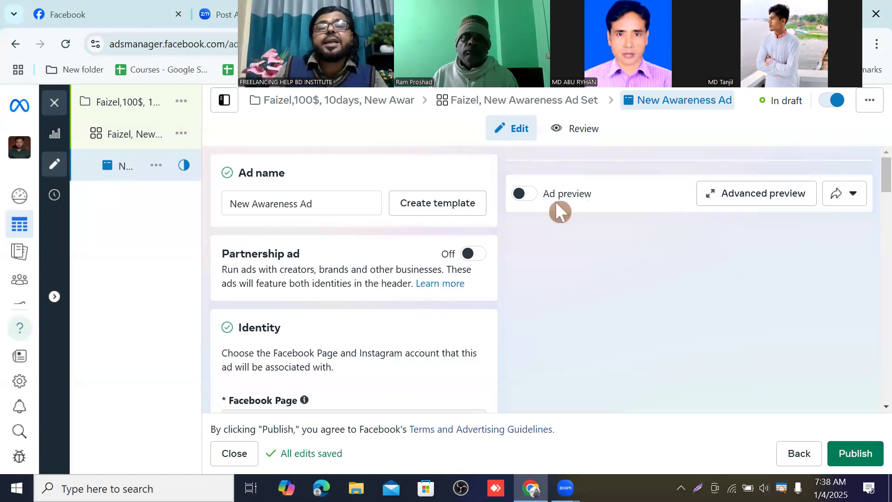
click(525, 194)
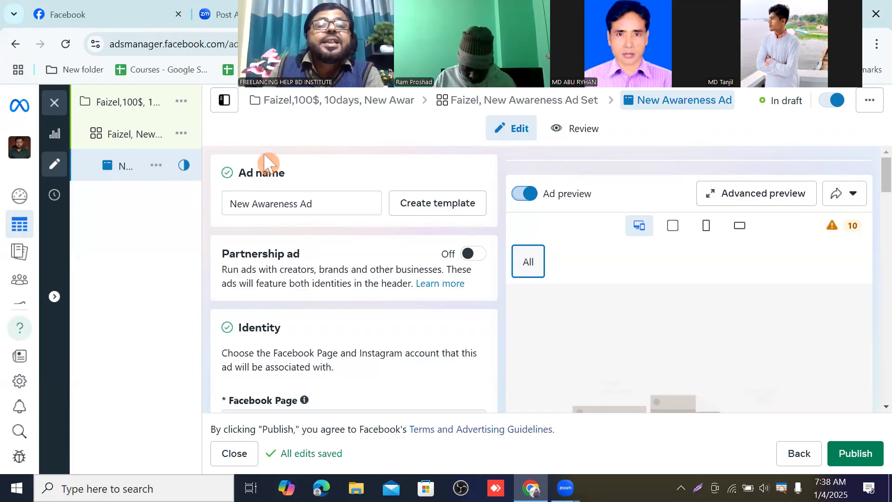
Step: Rename the ad by adding the client's first name and a comma before New Awareness Ad
click(289, 199)
click(262, 203)
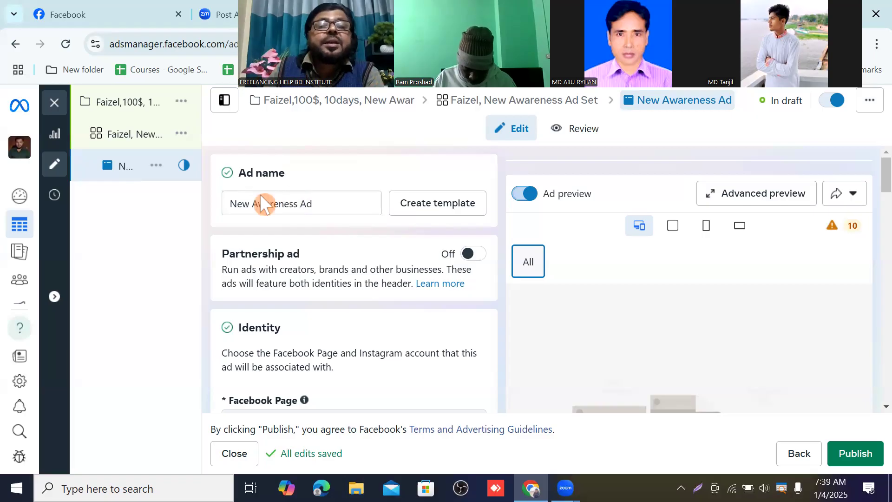
click(236, 204)
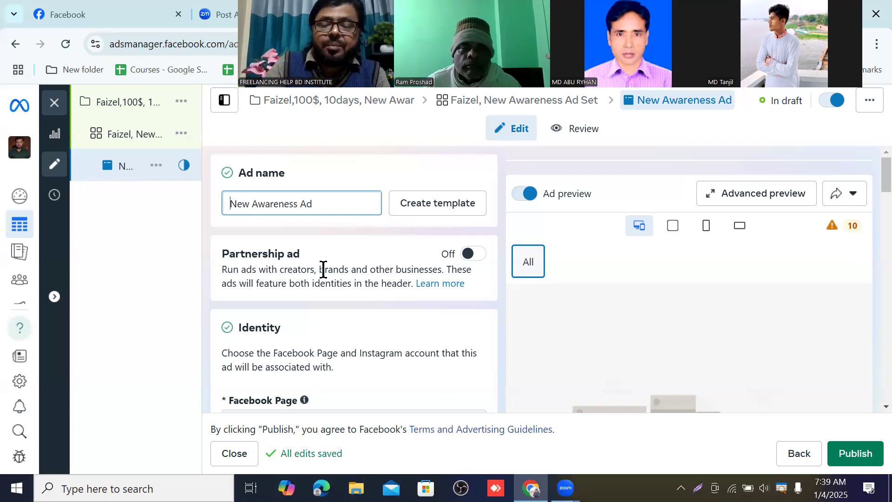
text(Faiz)
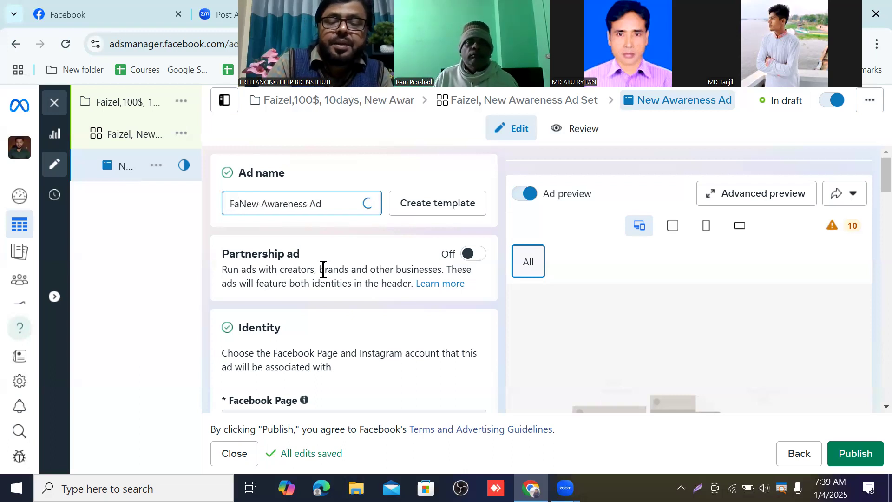
text(el)
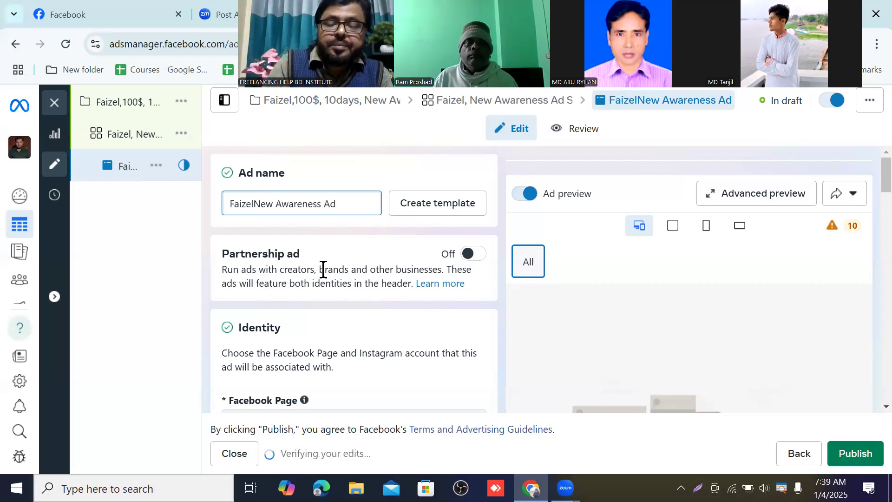
text(,)
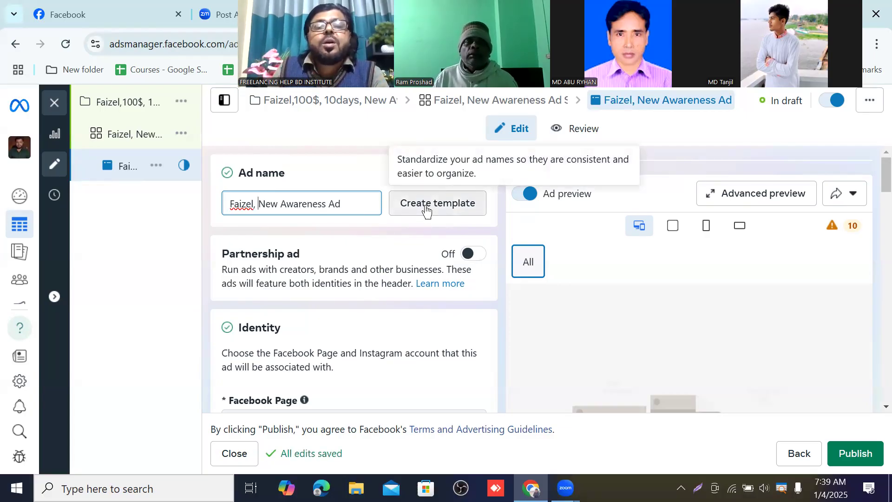
Step: Review the ad's identity, Instagram placement, ad setup format and ad creative media sections
scroll(419, 209, down, 2)
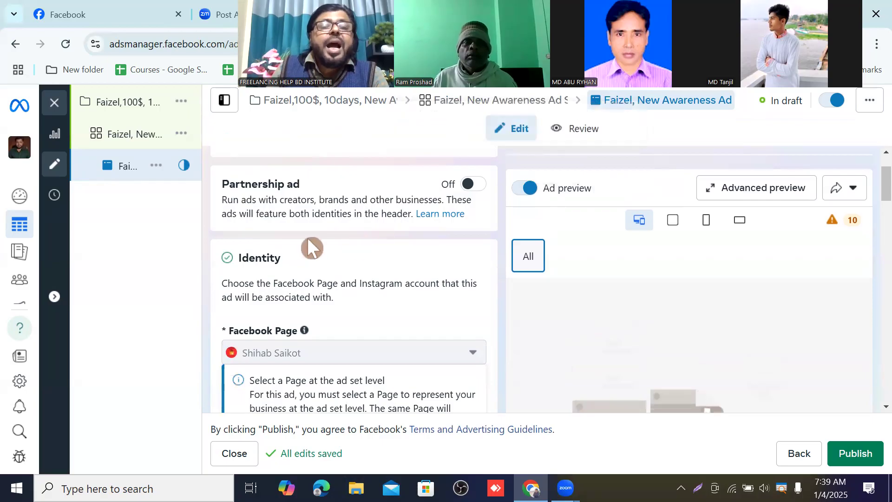
scroll(288, 264, down, 1)
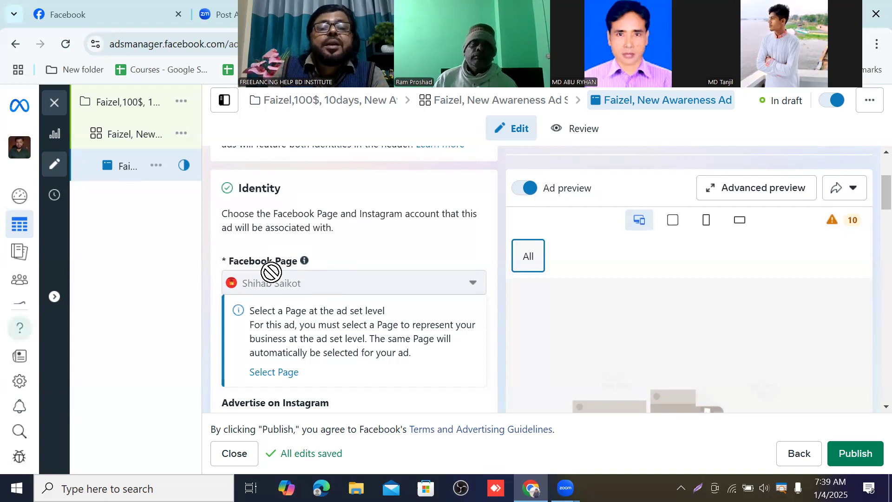
scroll(325, 283, down, 3)
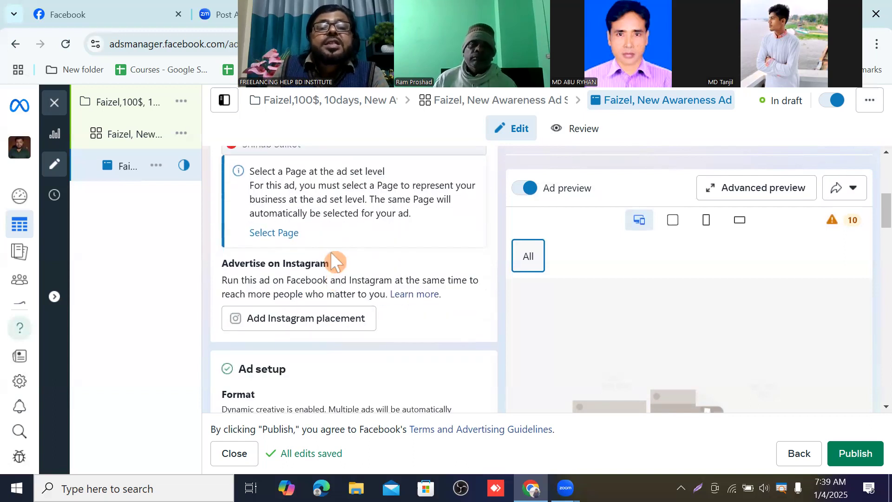
scroll(330, 252, up, 4)
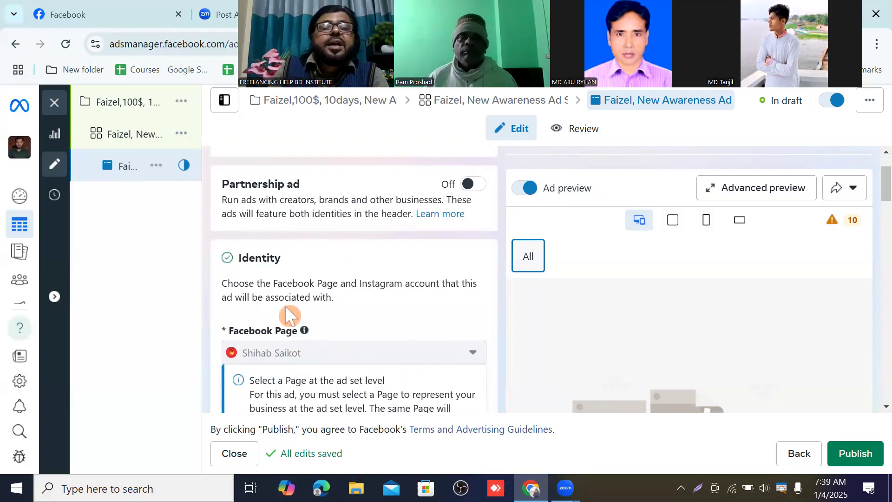
scroll(252, 264, down, 2)
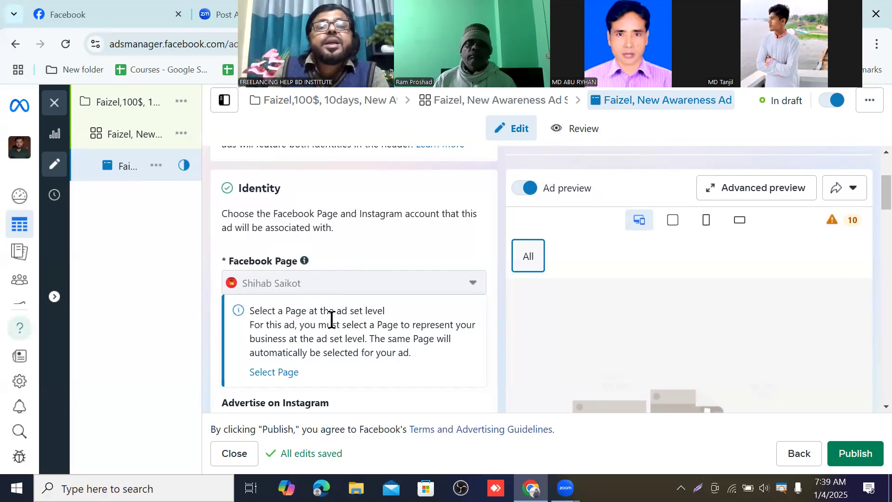
scroll(331, 319, down, 3)
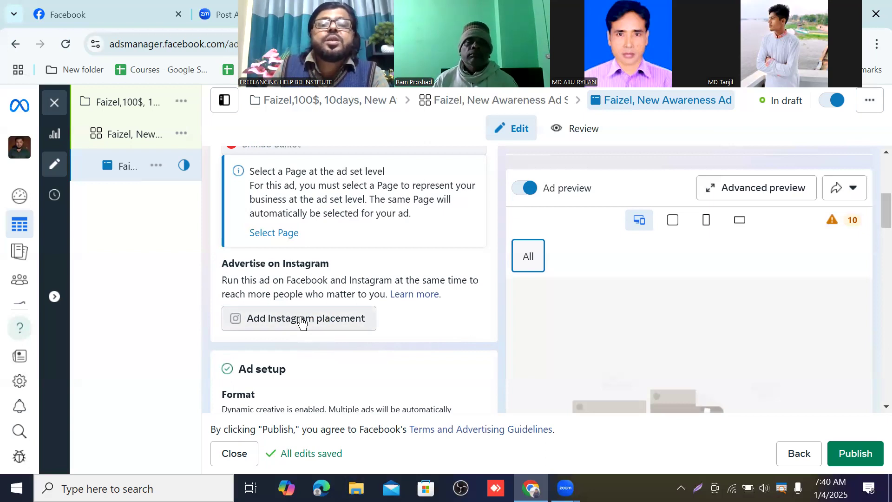
scroll(327, 318, down, 3)
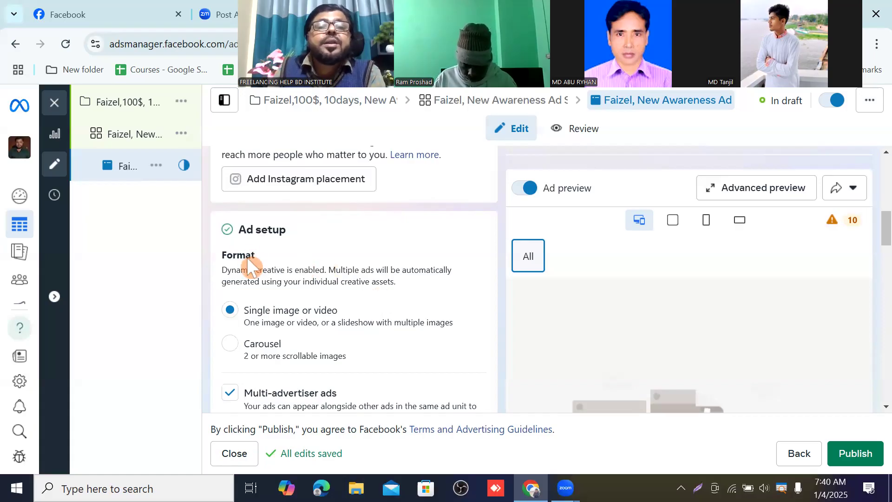
scroll(246, 261, down, 1)
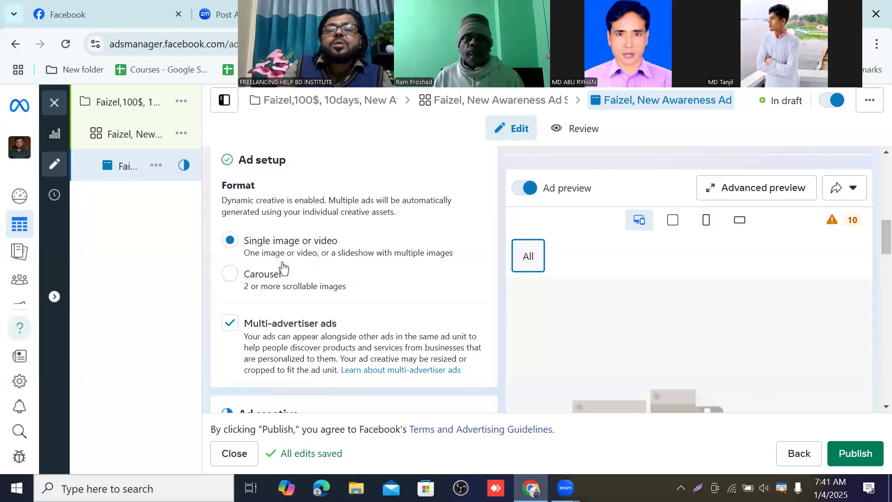
scroll(283, 269, down, 1)
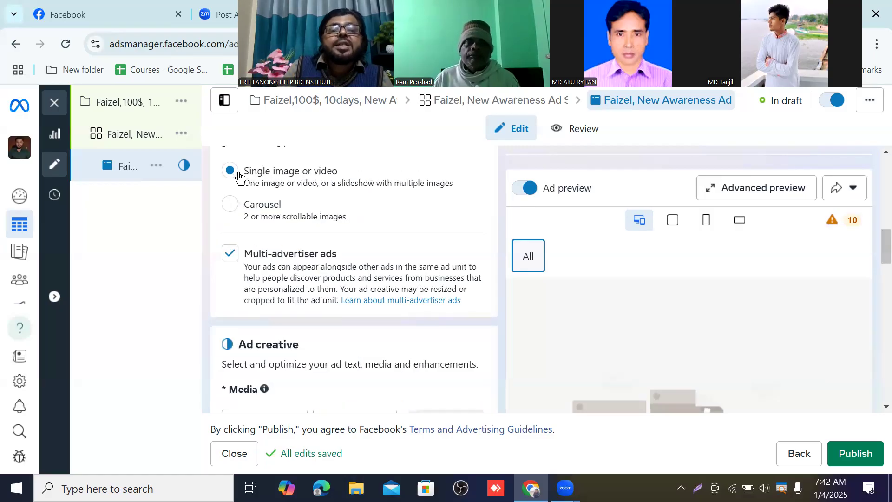
scroll(316, 228, down, 1)
scroll(319, 228, down, 1)
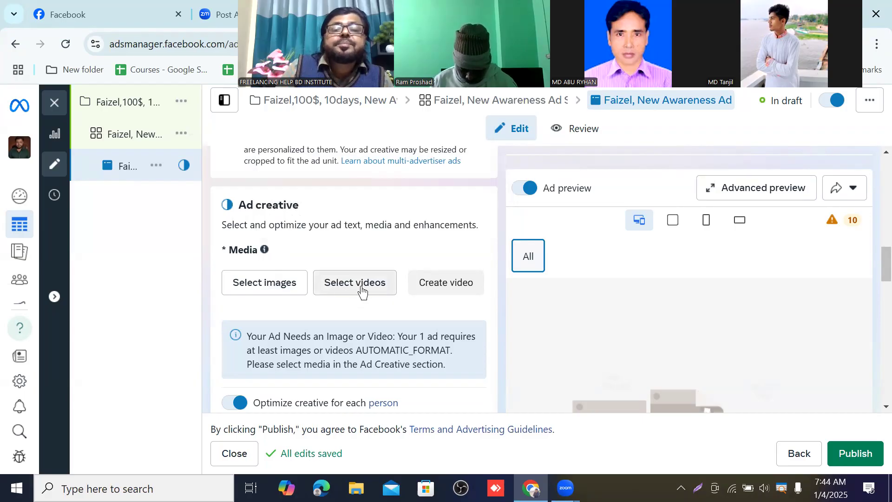
Step: Add the Smart Watch image from the account images as the ad's media
click(249, 285)
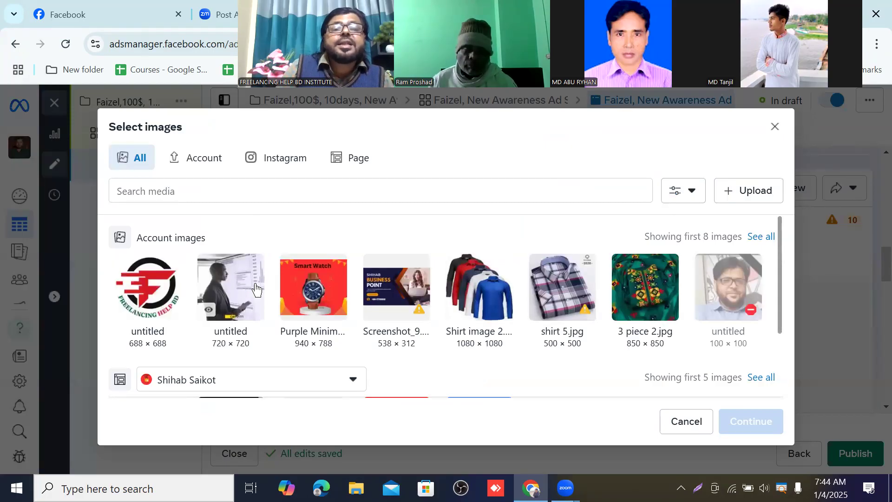
scroll(286, 286, down, 2)
scroll(286, 286, up, 2)
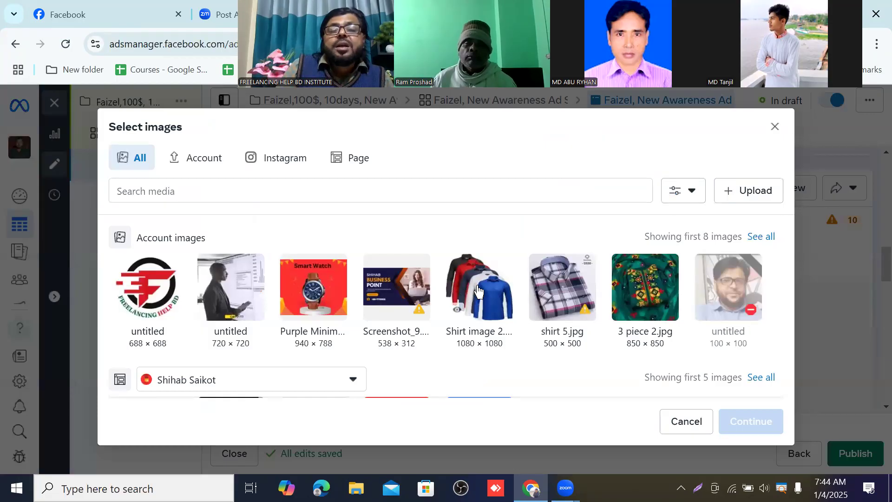
scroll(478, 291, down, 2)
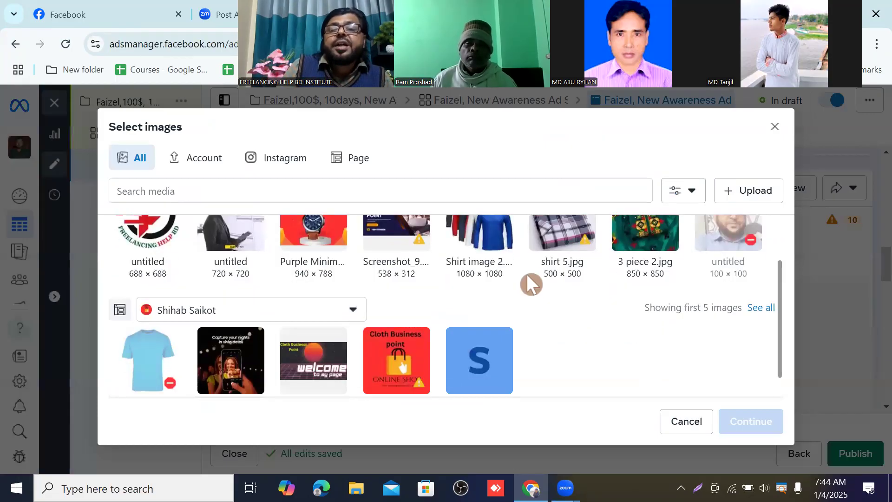
scroll(623, 251, up, 2)
mouse_move(463, 306)
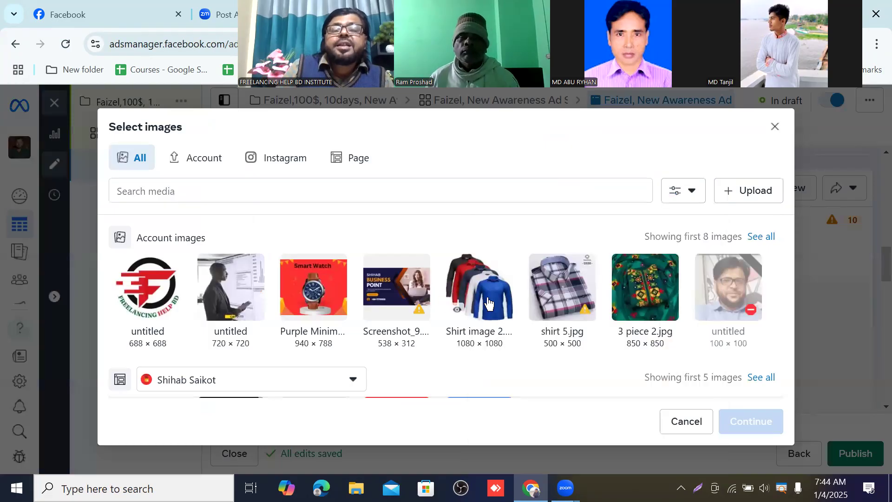
click(321, 300)
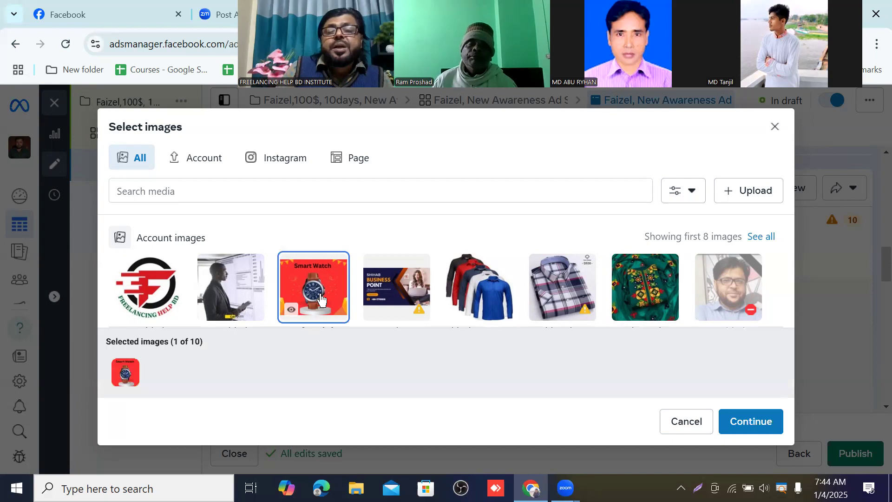
scroll(442, 314, down, 5)
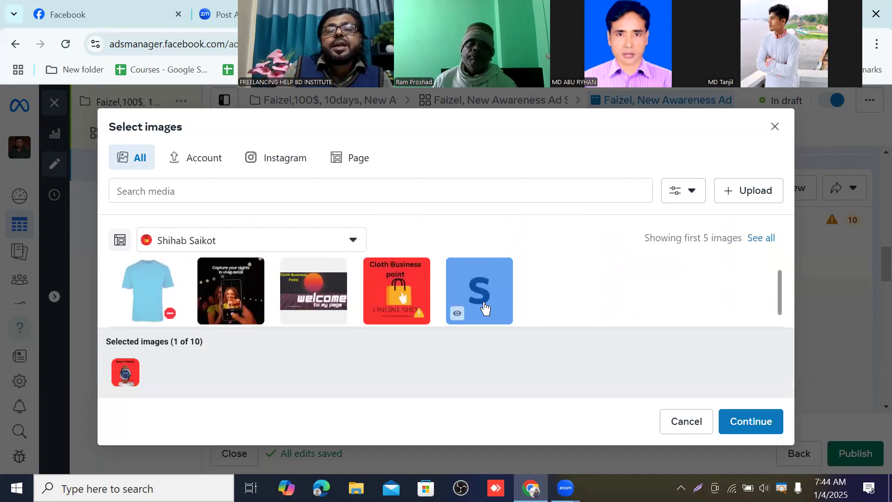
click(755, 423)
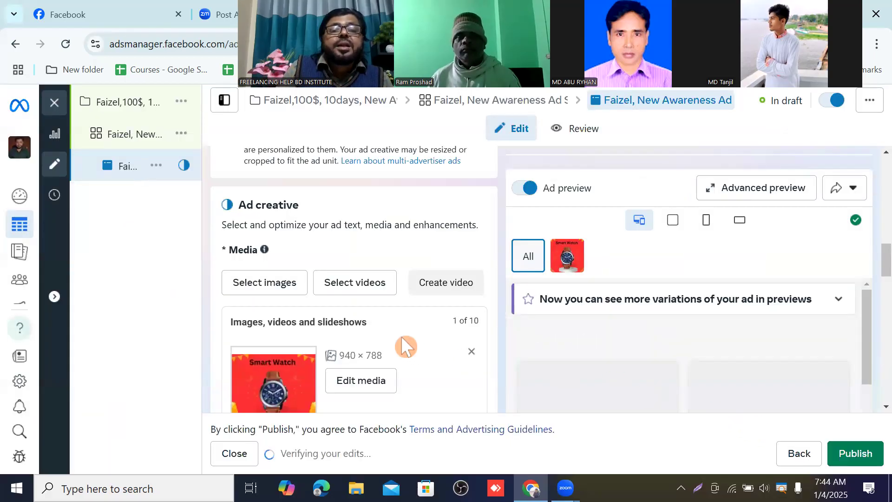
Step: Scroll through the ad preview's placement mockups showing the selected image
scroll(404, 346, down, 2)
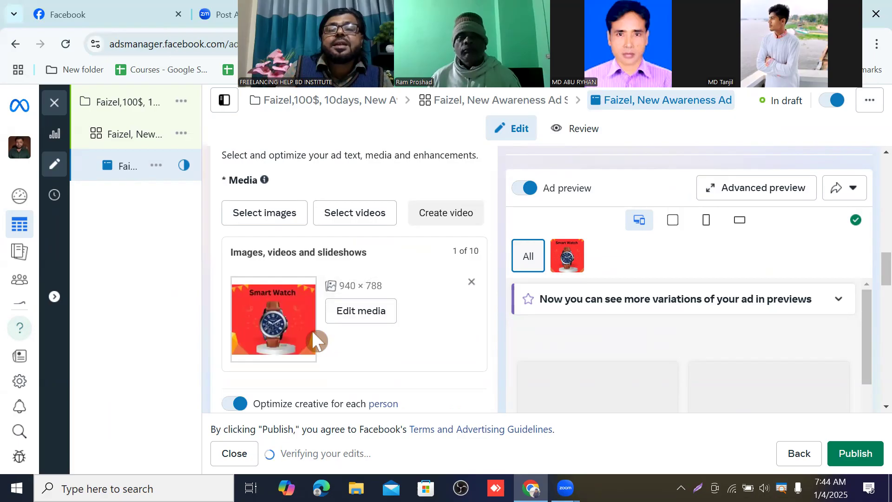
scroll(312, 338, down, 2)
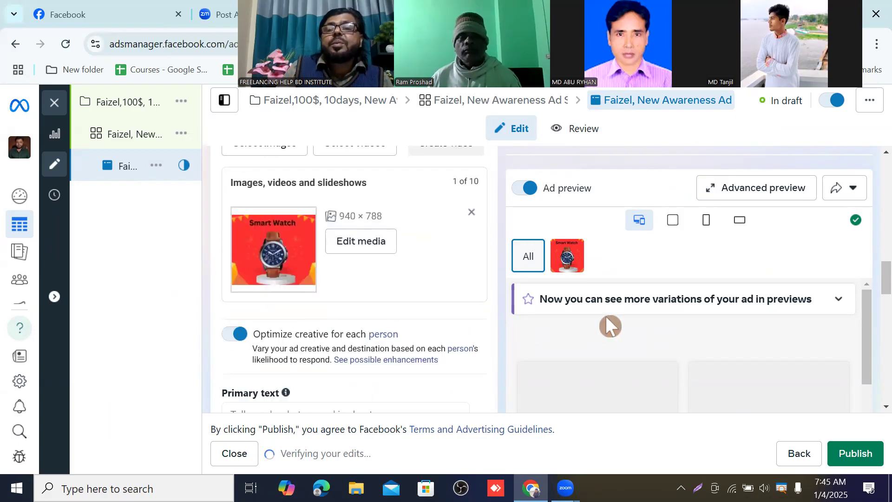
scroll(606, 318, up, 3)
scroll(610, 304, down, 3)
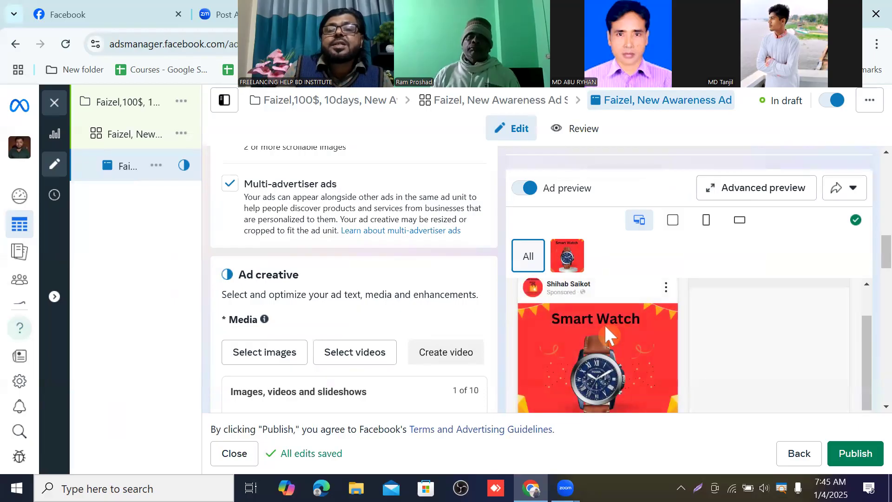
scroll(613, 321, down, 5)
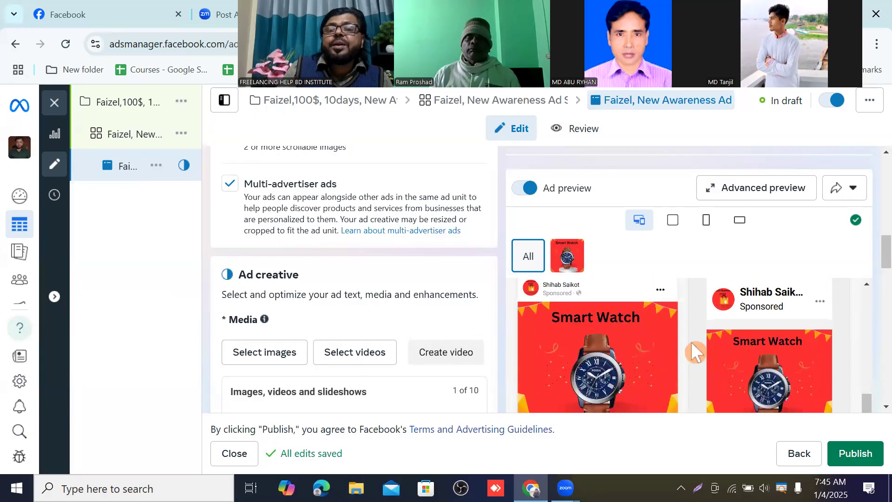
scroll(691, 342, up, 5)
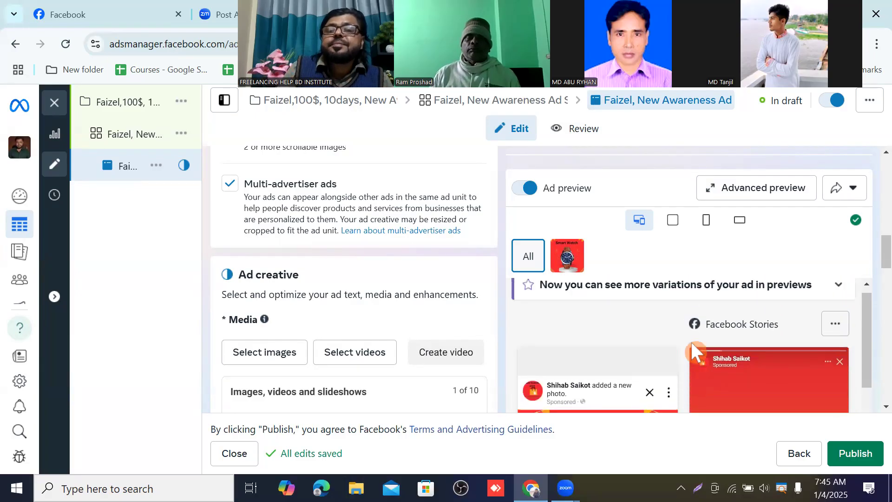
scroll(666, 334, down, 3)
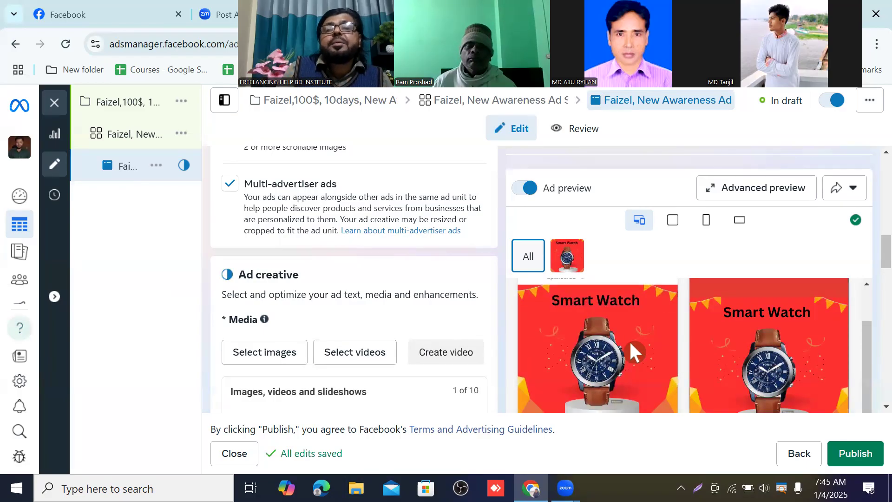
scroll(632, 342, down, 5)
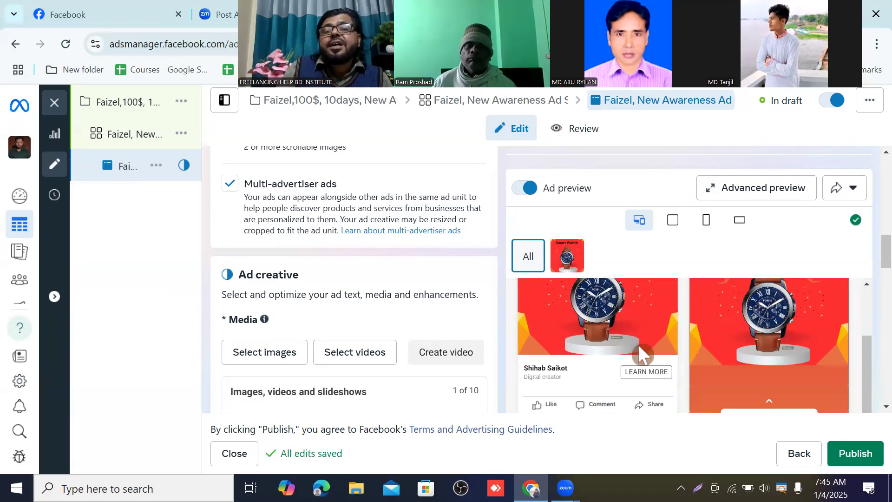
scroll(645, 335, down, 5)
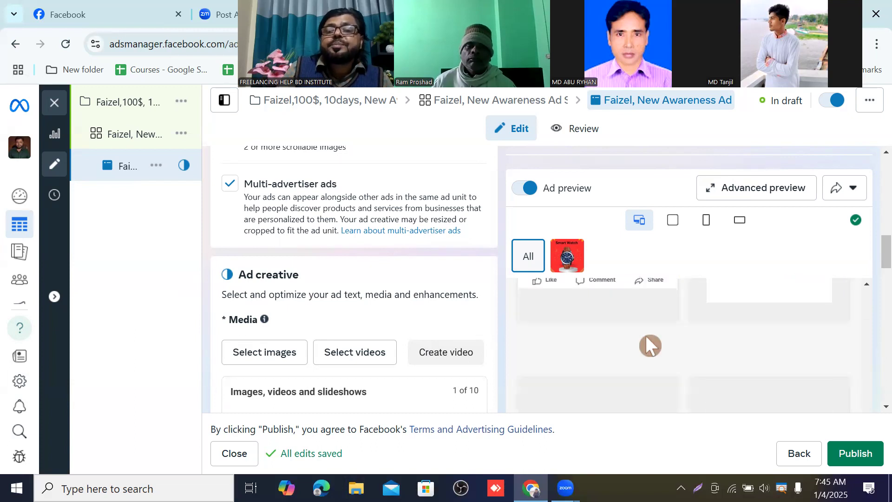
scroll(647, 333, down, 3)
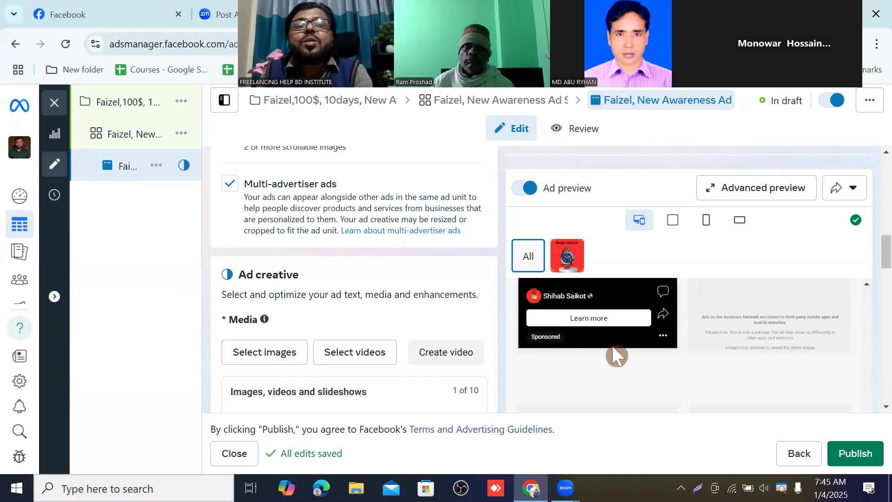
scroll(614, 348, up, 3)
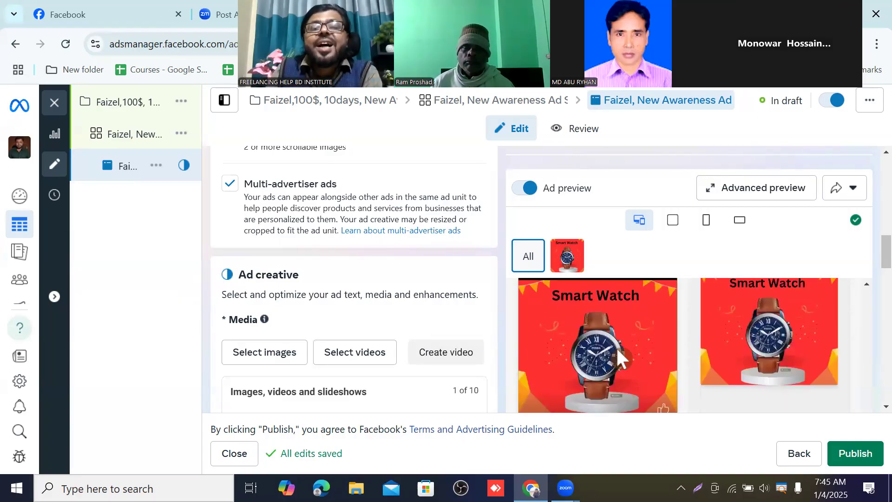
scroll(616, 347, up, 5)
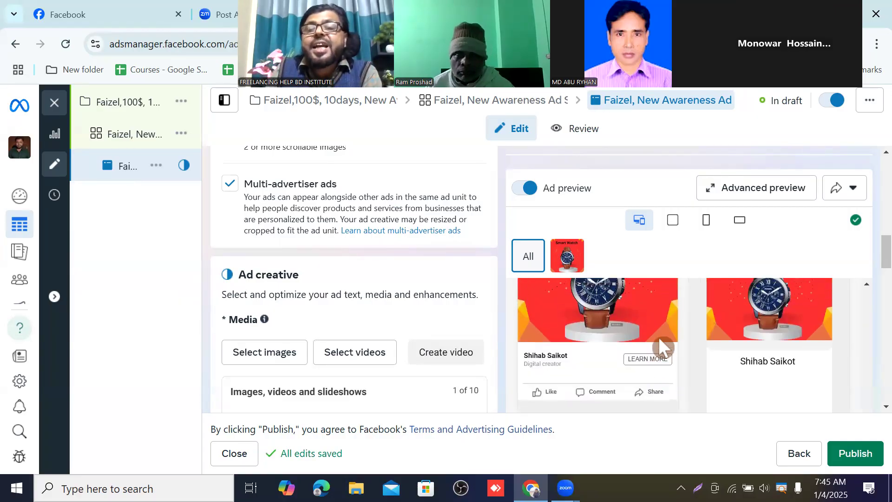
scroll(659, 336, up, 3)
scroll(879, 261, down, 5)
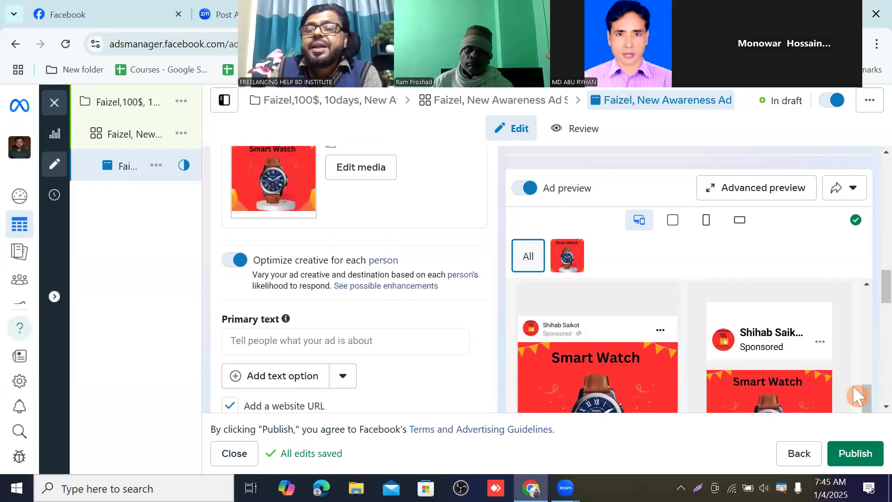
drag(865, 394, 860, 333)
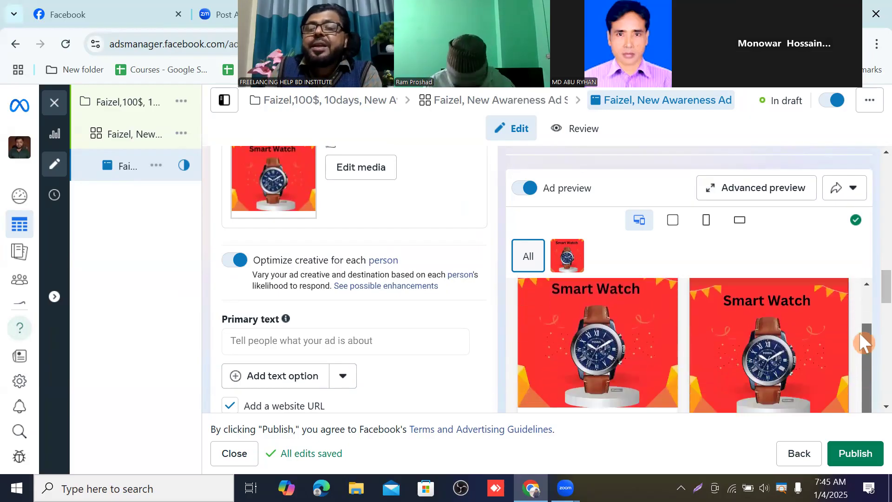
scroll(640, 238, down, 3)
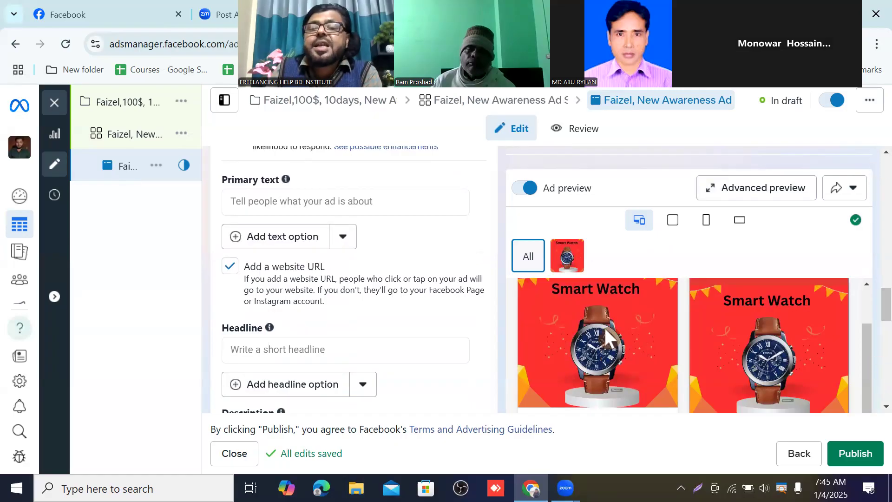
scroll(604, 327, up, 2)
scroll(669, 323, down, 2)
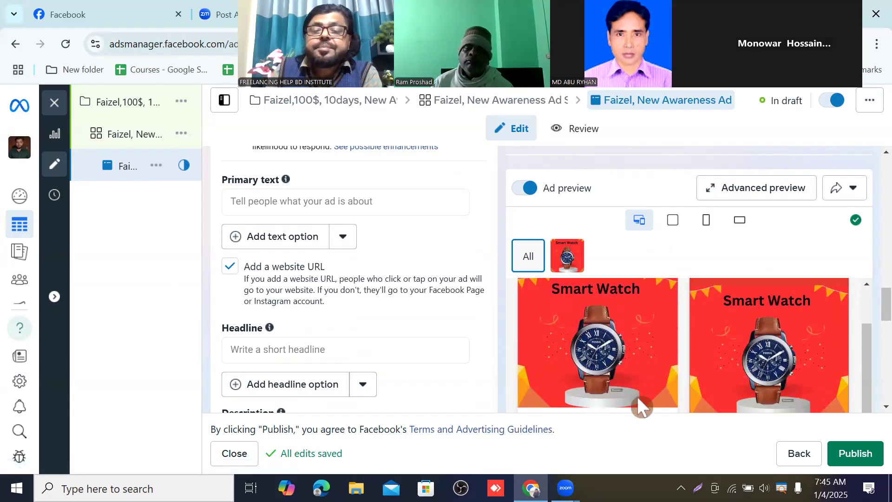
scroll(431, 339, down, 2)
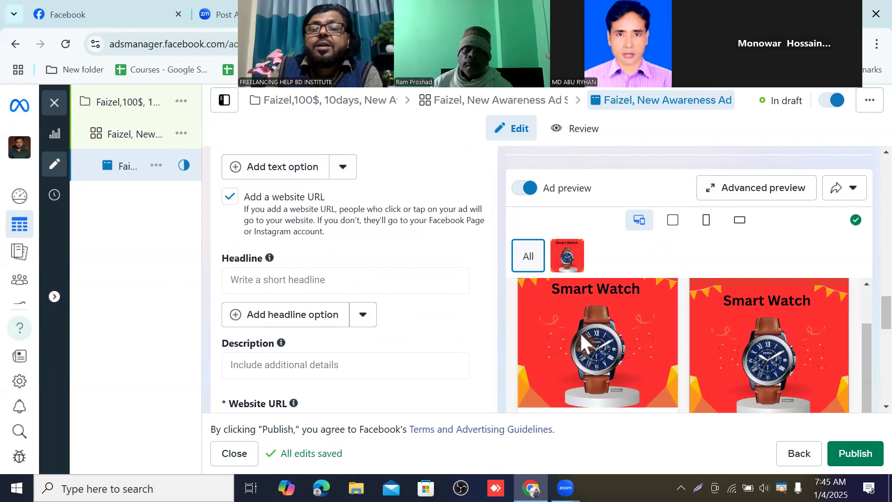
scroll(584, 339, down, 2)
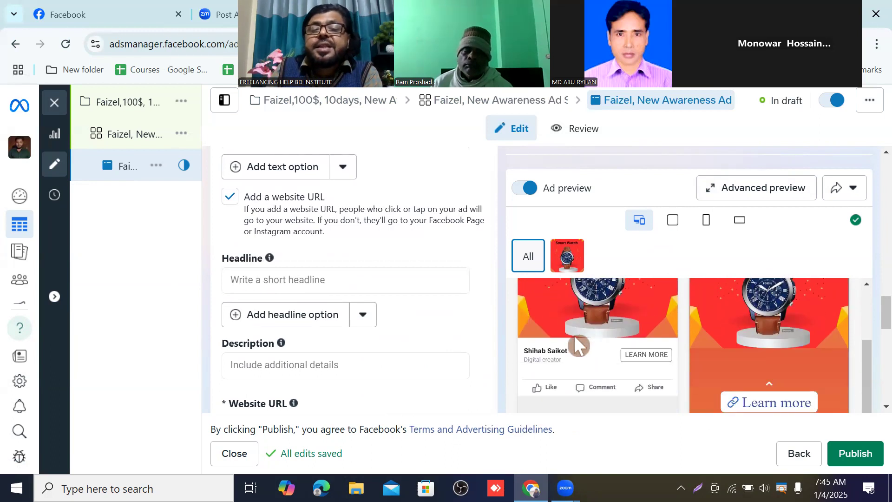
scroll(576, 344, up, 2)
scroll(576, 336, up, 2)
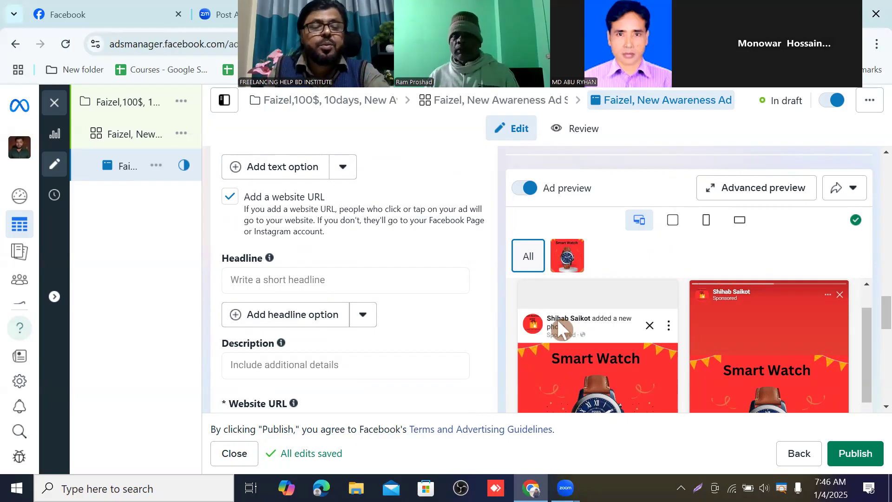
Step: Examine the preview's page name and sponsored label along with the primary text, headline and description fields
key(ctrl+2)
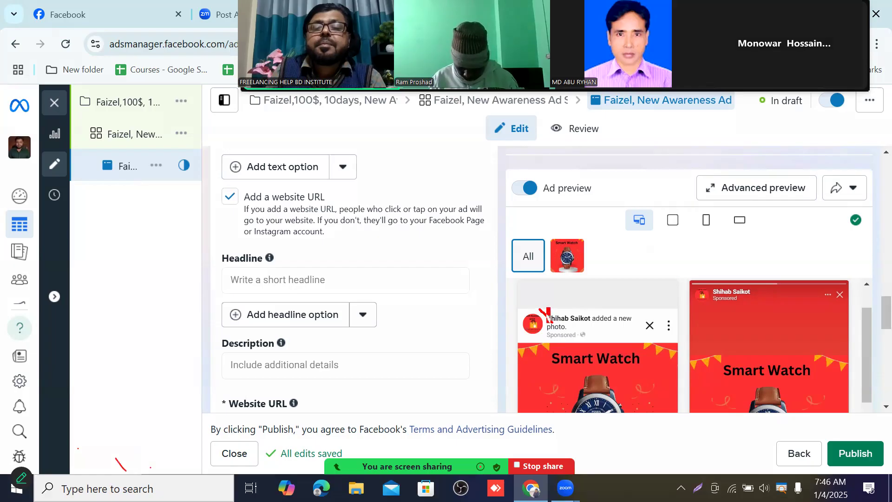
drag(557, 330, 630, 330)
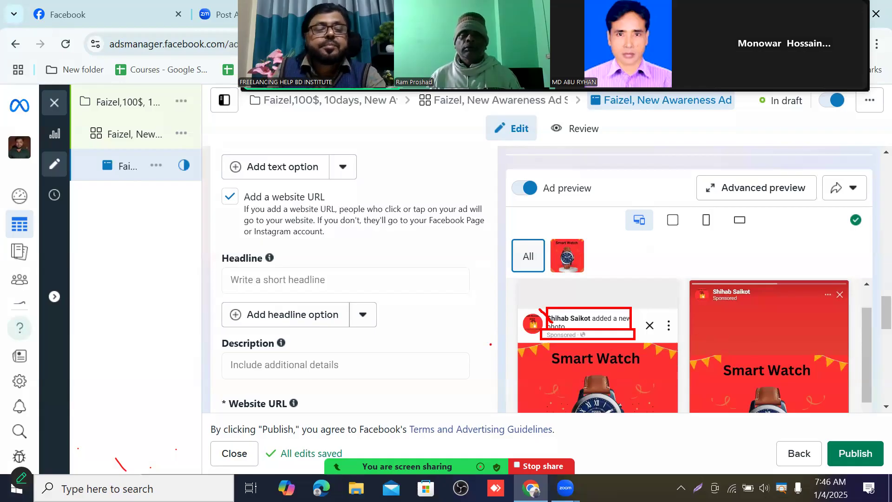
key(Escape)
scroll(537, 342, down, 3)
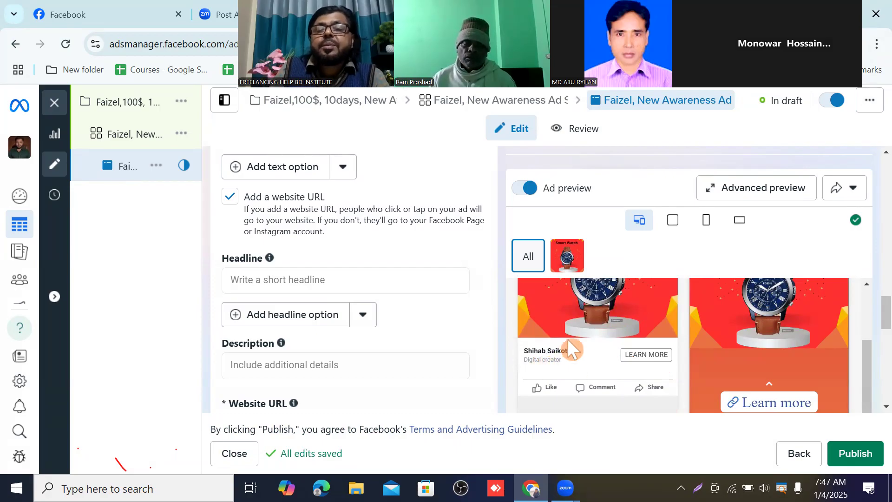
scroll(568, 348, up, 2)
scroll(614, 344, up, 2)
scroll(623, 349, down, 2)
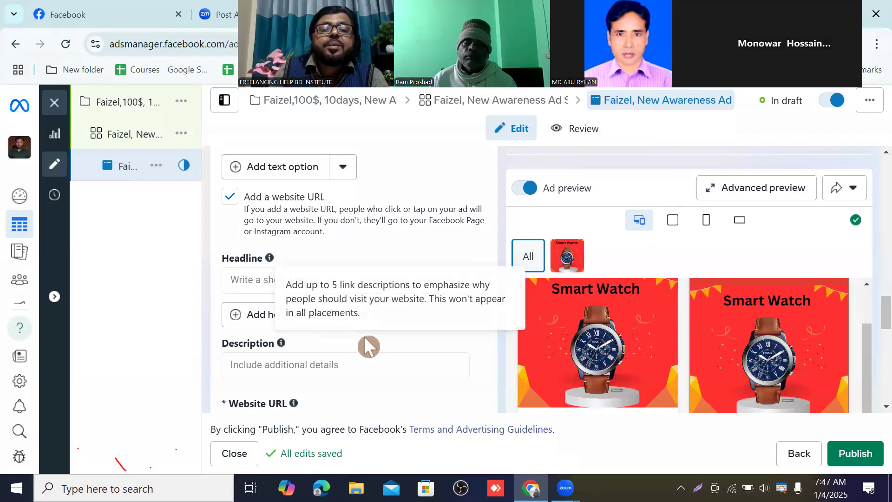
scroll(316, 274, up, 3)
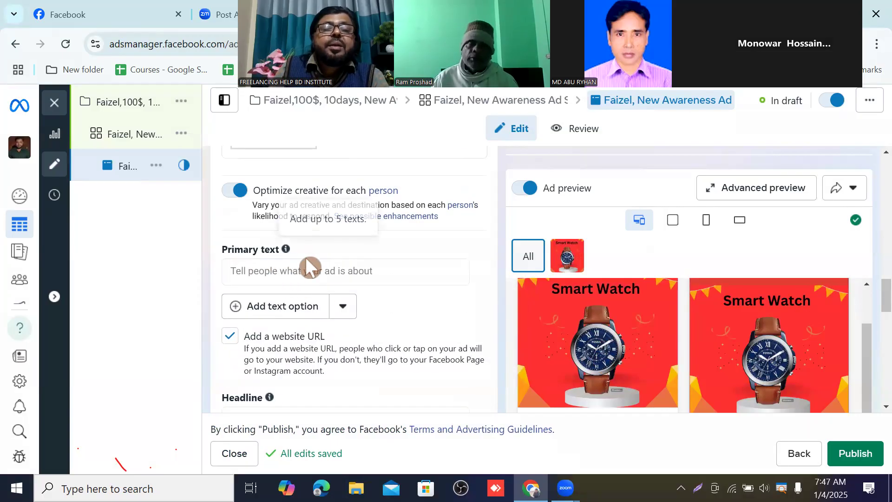
click(264, 273)
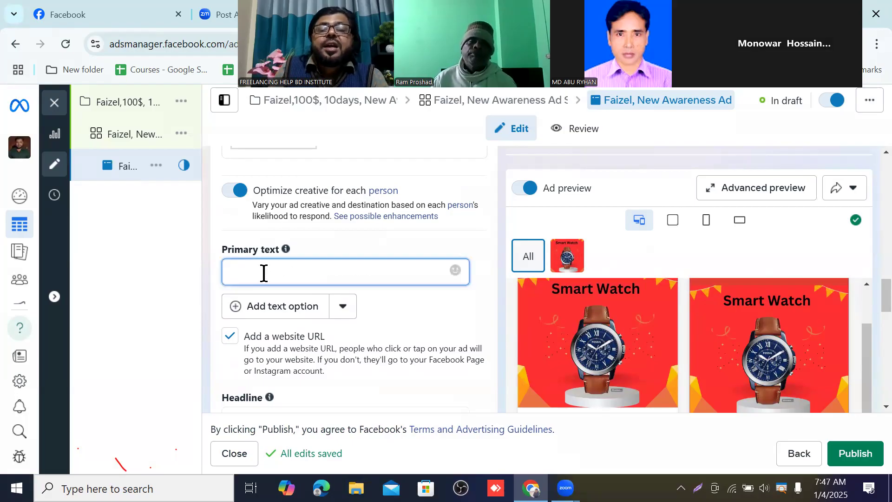
scroll(514, 336, up, 2)
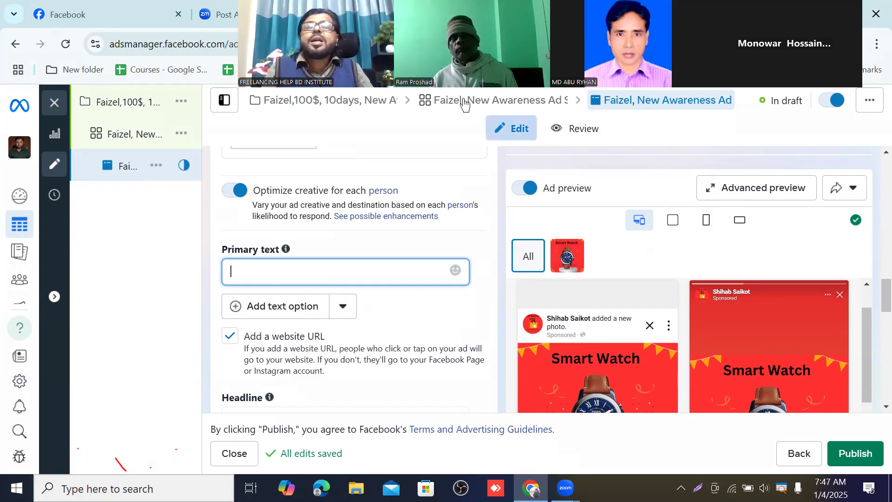
Step: Open a new browser tab
drag(462, 99, 620, 225)
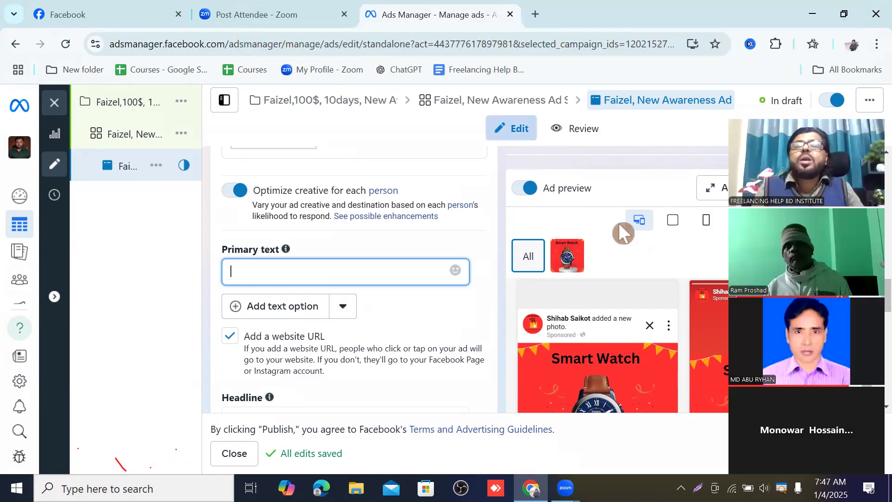
click(534, 13)
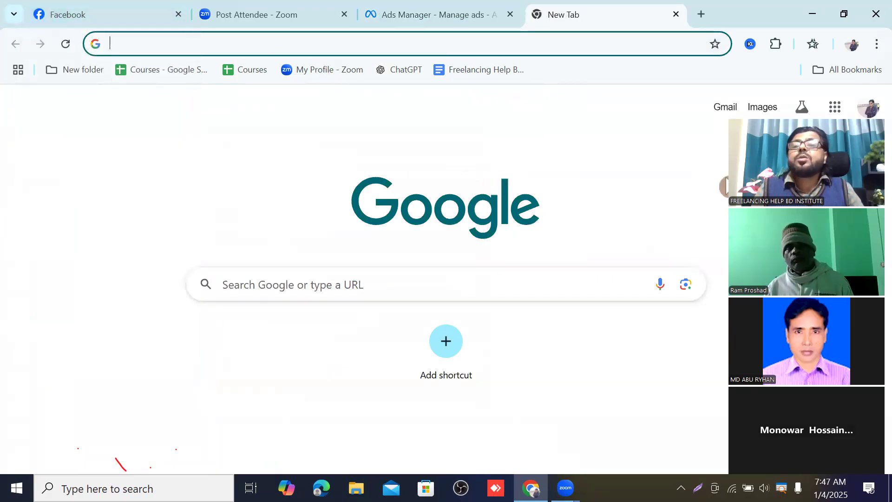
drag(729, 185, 373, 67)
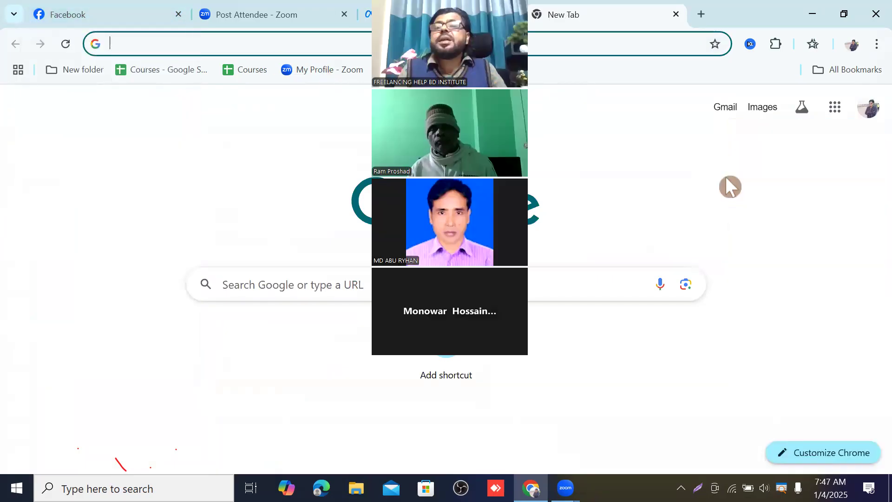
click(835, 108)
click(834, 107)
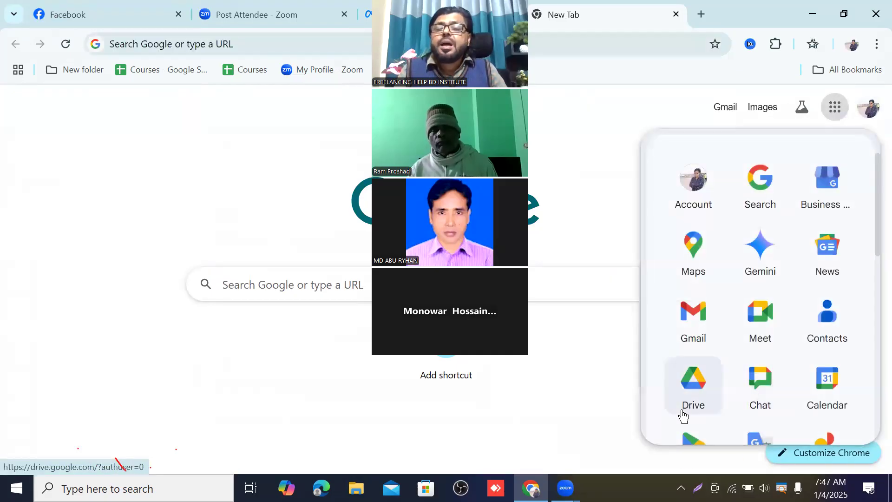
click(590, 127)
drag(449, 27, 799, 110)
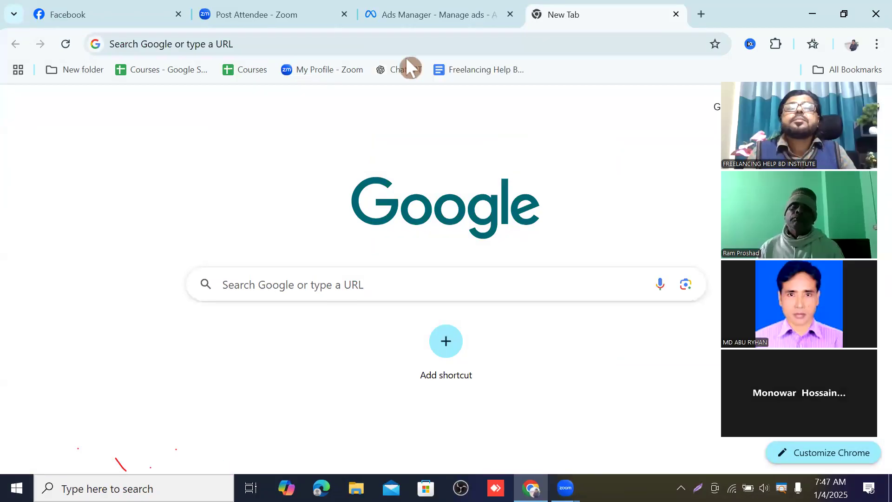
click(424, 19)
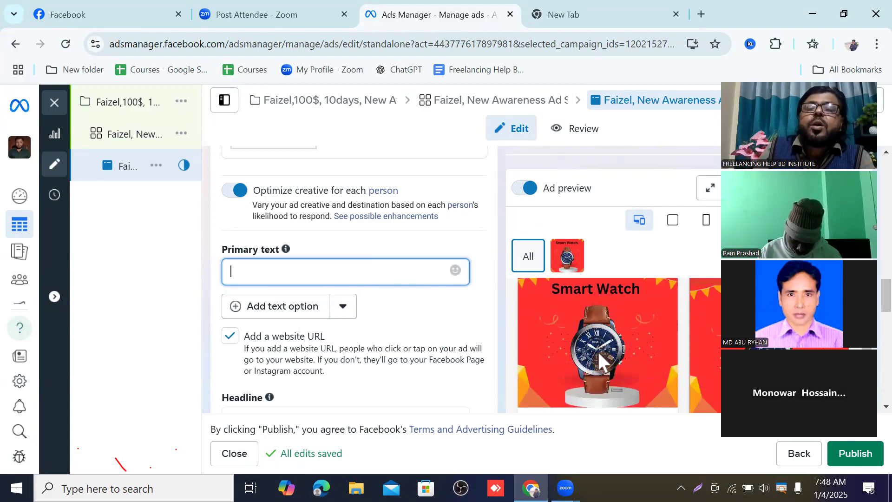
drag(772, 256, 216, 170)
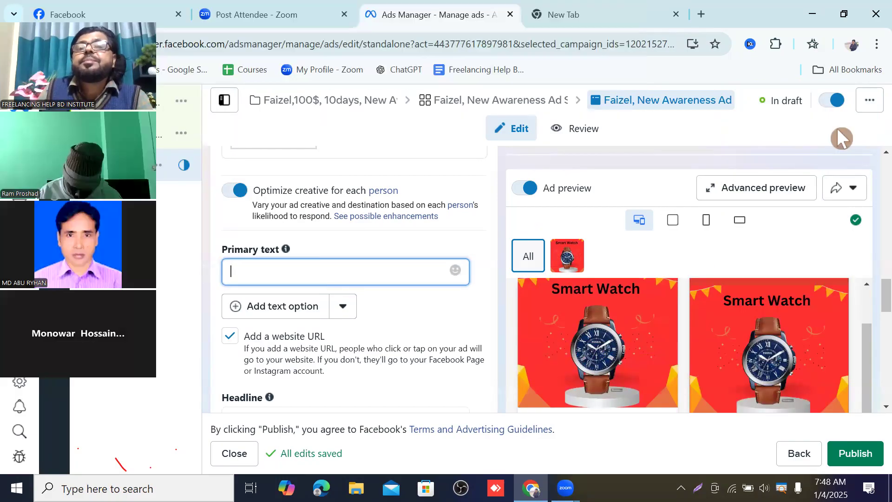
click(598, 10)
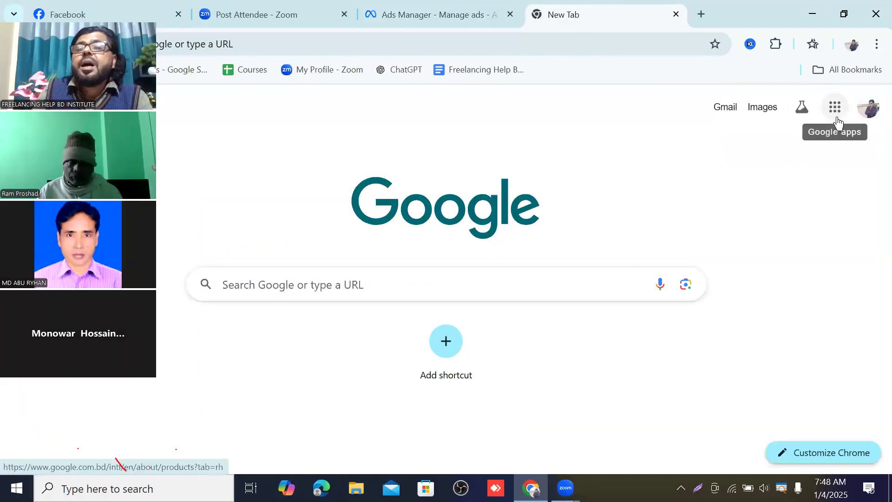
Step: Open the Untitled document inside the Faizal, Buyer Work folder on Google Drive
click(836, 114)
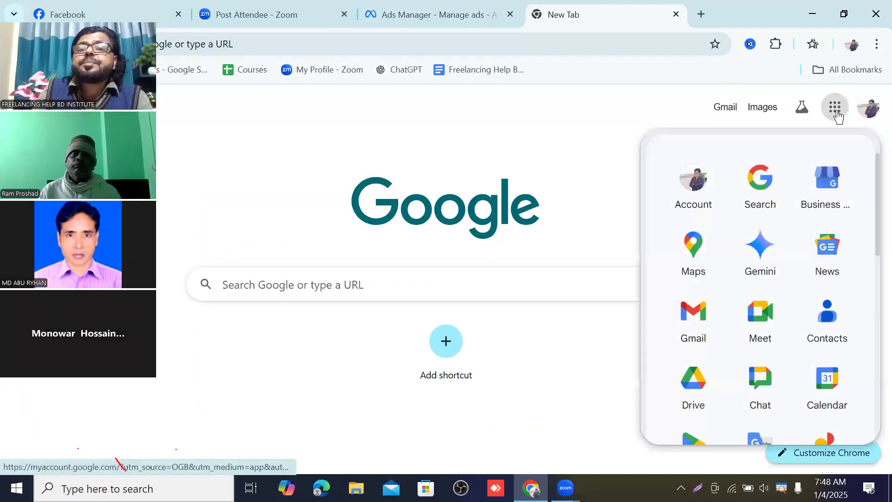
click(711, 392)
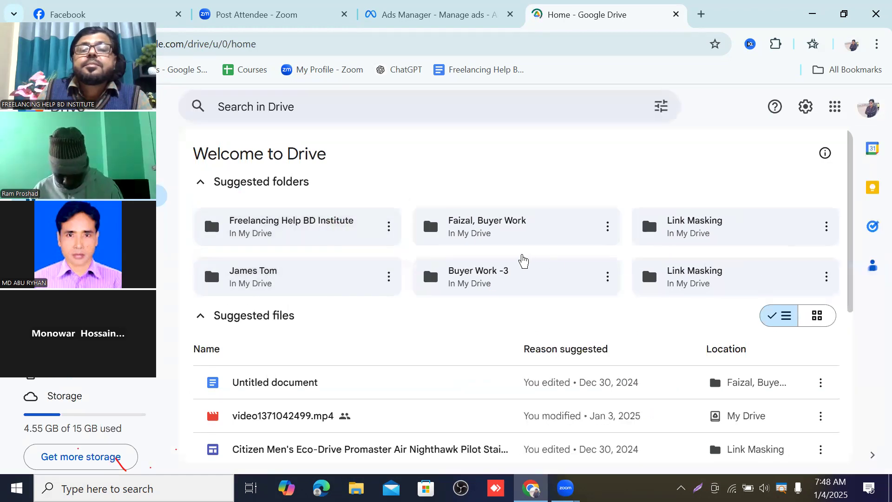
click(495, 237)
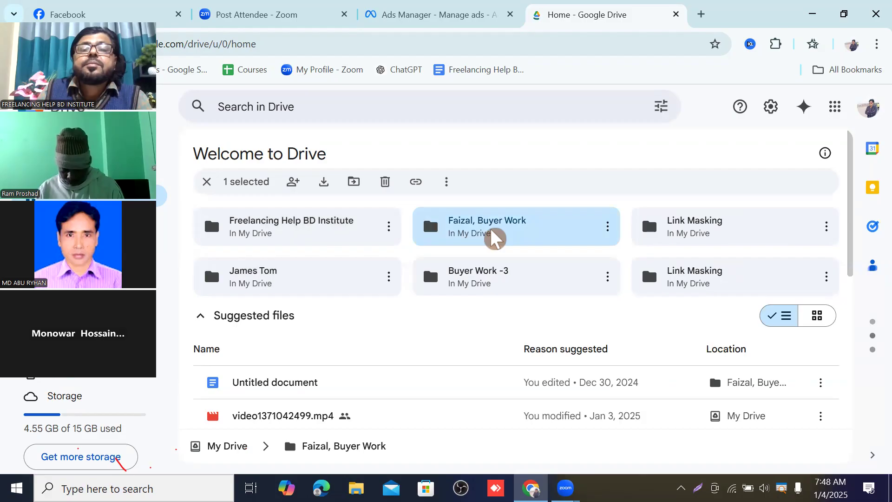
double_click(494, 237)
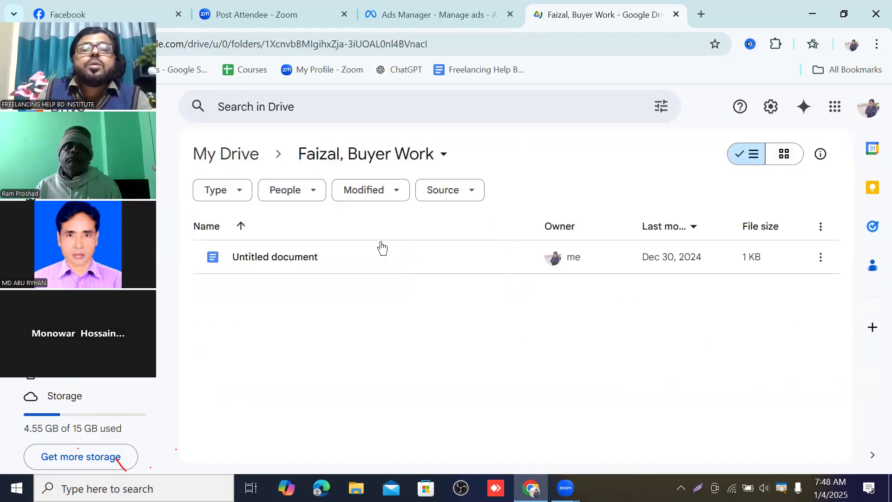
double_click(389, 255)
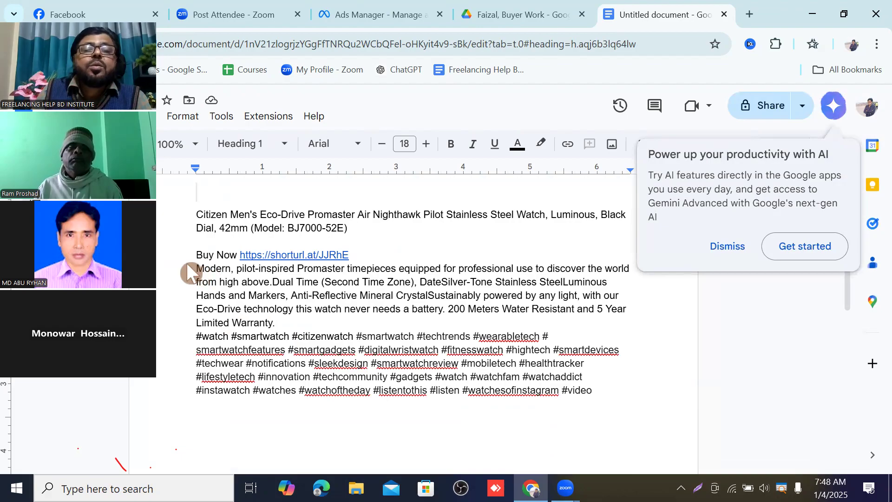
Step: Copy the watch description paragraph beginning "Modern, pilot-inspired Promaster timepieces" from the document
drag(188, 266, 324, 330)
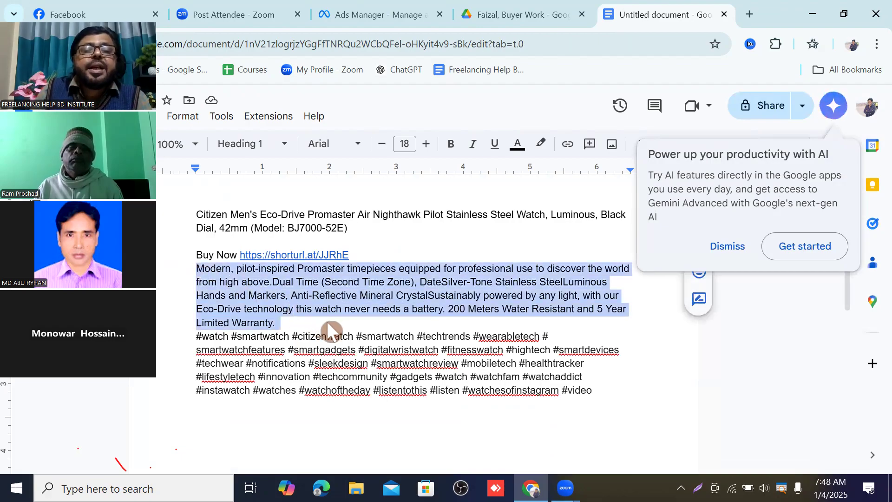
right_click(344, 297)
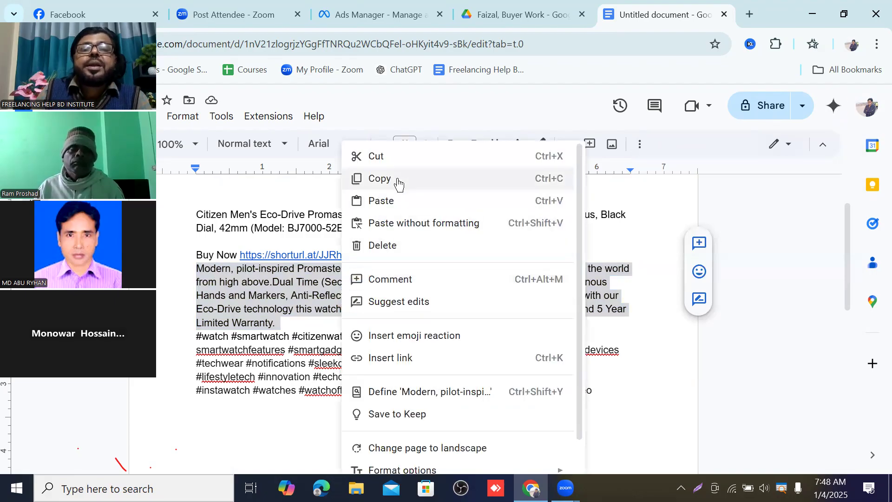
click(398, 180)
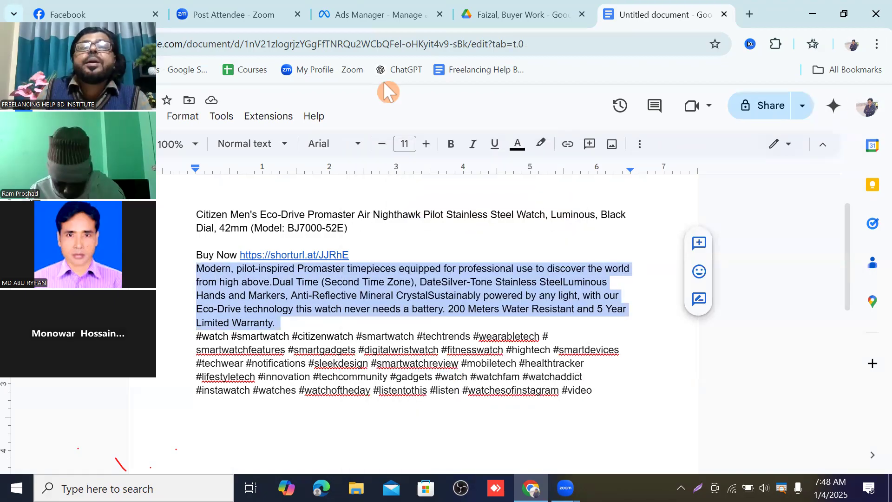
Step: Return to Ads Manager and paste the copied description into the ad's Primary text field
click(388, 19)
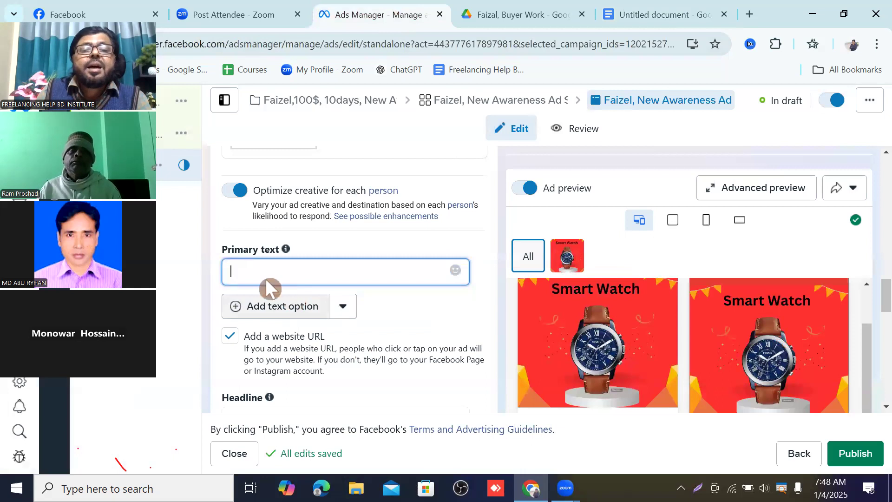
right_click(245, 274)
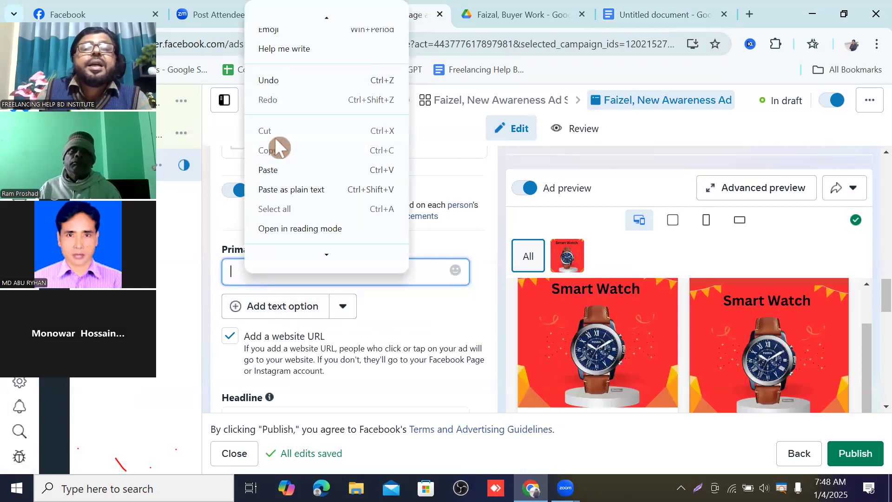
click(275, 170)
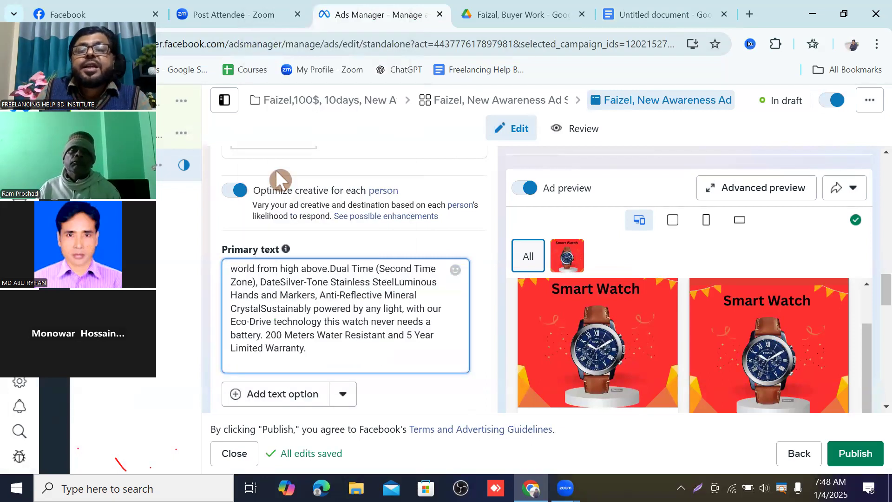
Step: Examine the filled primary text, the Advantage+ creative text suggestions and the Facebook Feed preview
scroll(275, 169, down, 4)
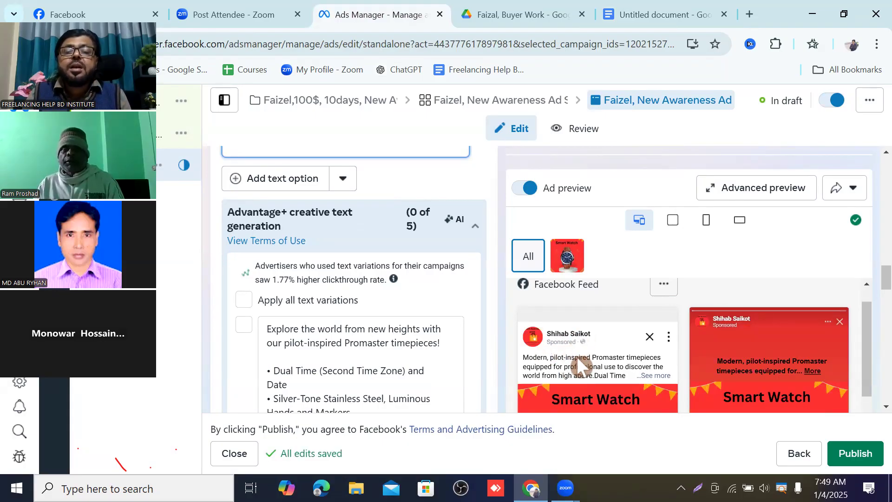
scroll(583, 361, down, 2)
scroll(590, 337, up, 1)
scroll(584, 334, down, 1)
scroll(596, 321, up, 1)
scroll(372, 263, up, 3)
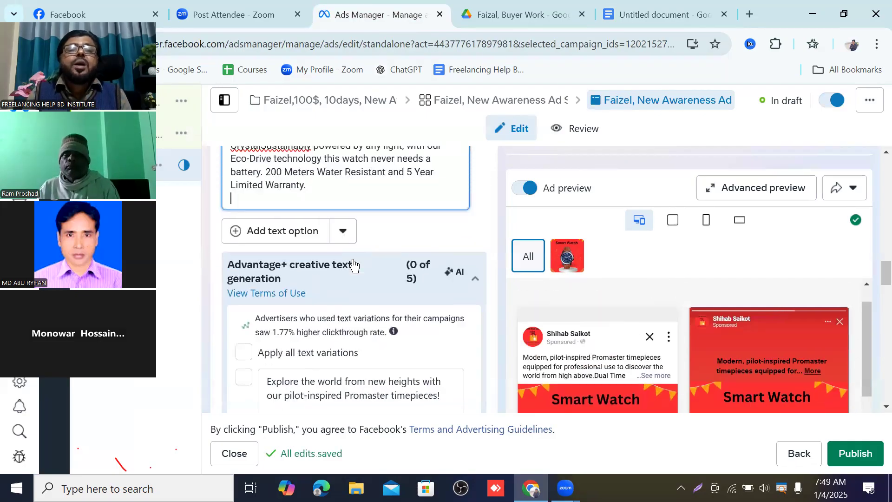
scroll(372, 258, down, 2)
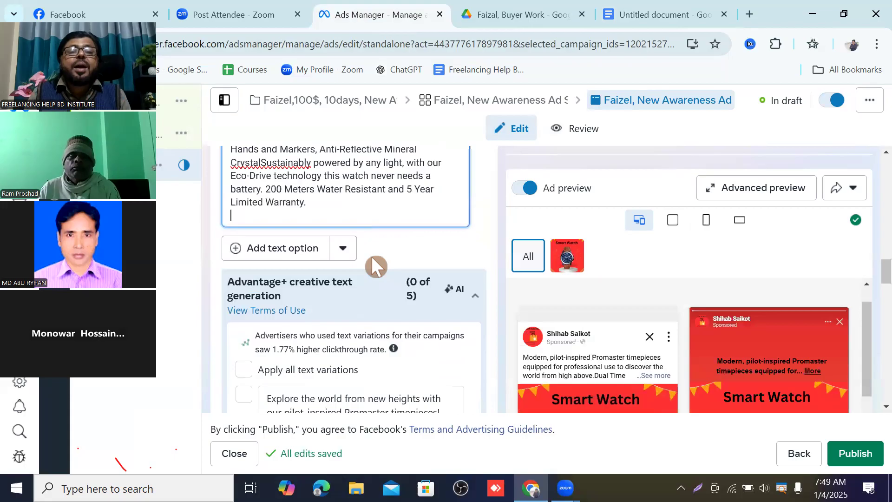
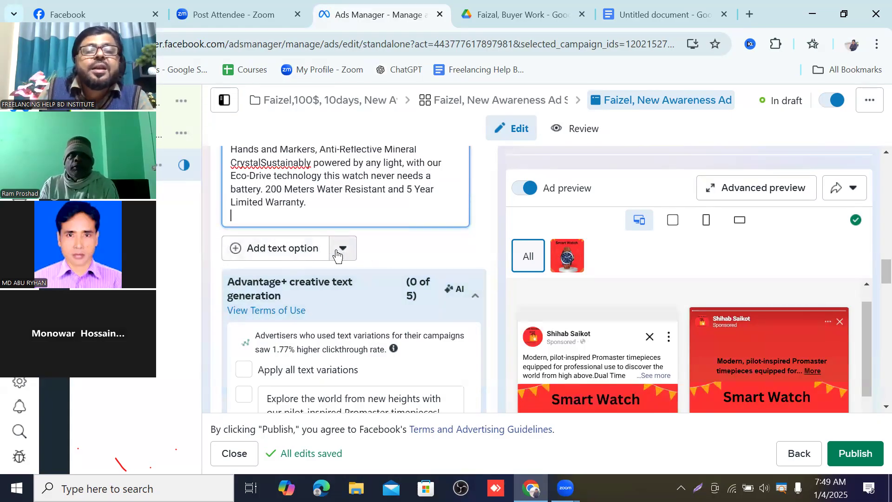
Step: Enter "25% off and asionale" as the ad's headline
scroll(357, 262, down, 5)
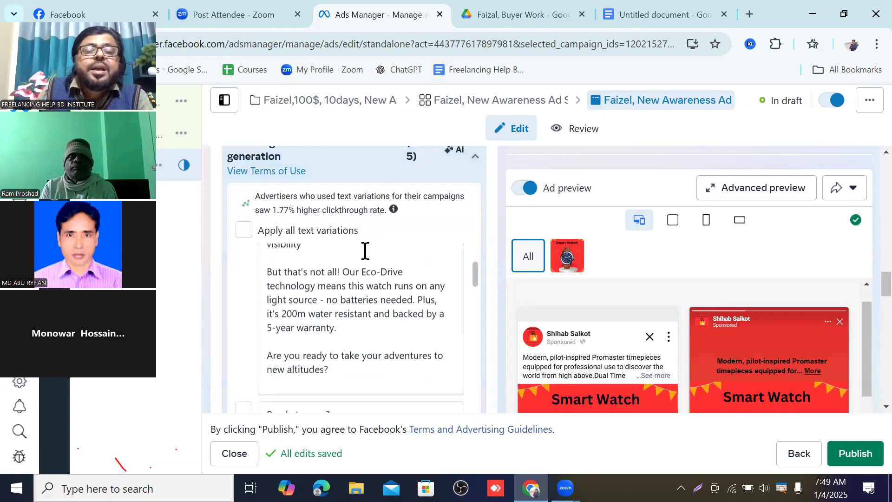
scroll(359, 283, down, 10)
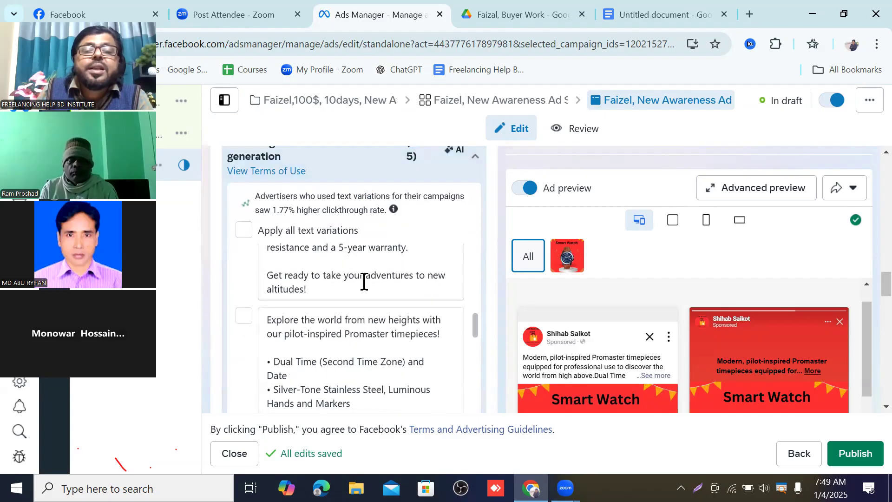
scroll(365, 280, down, 3)
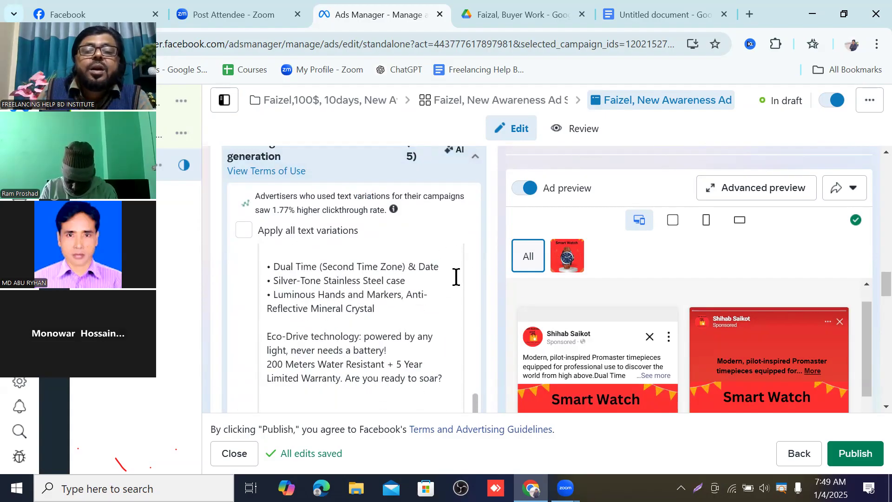
scroll(465, 279, down, 6)
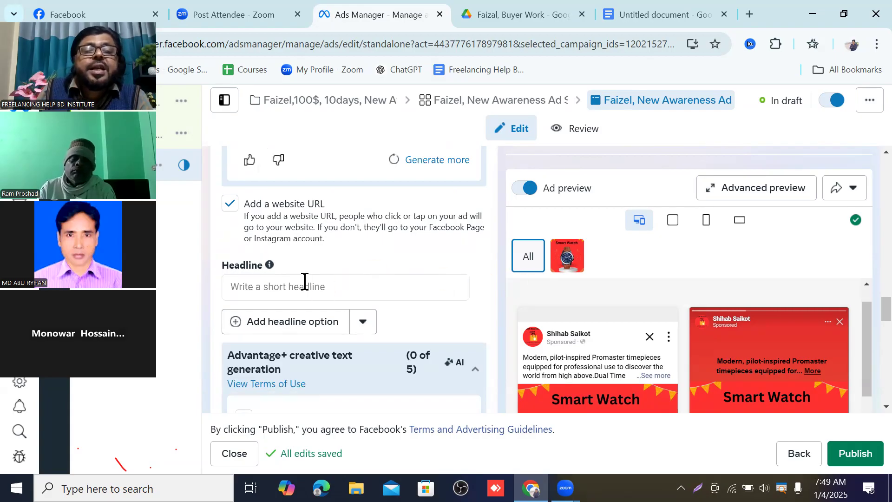
click(248, 288)
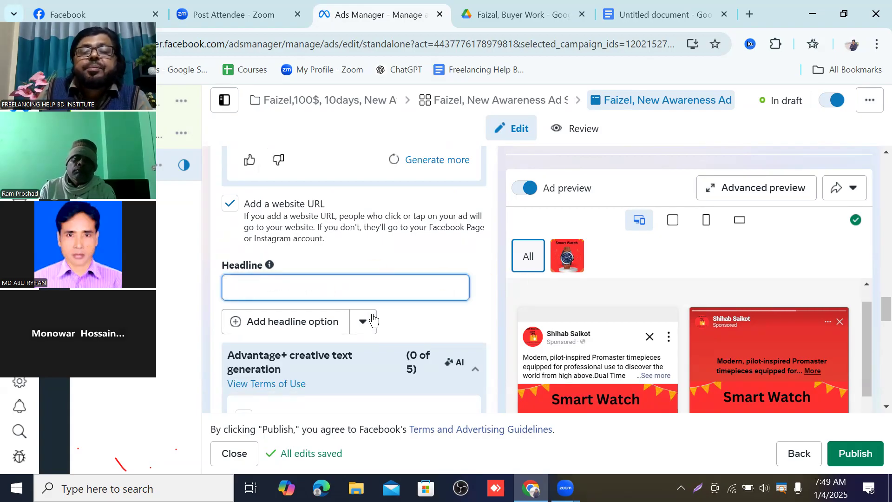
scroll(603, 331, down, 5)
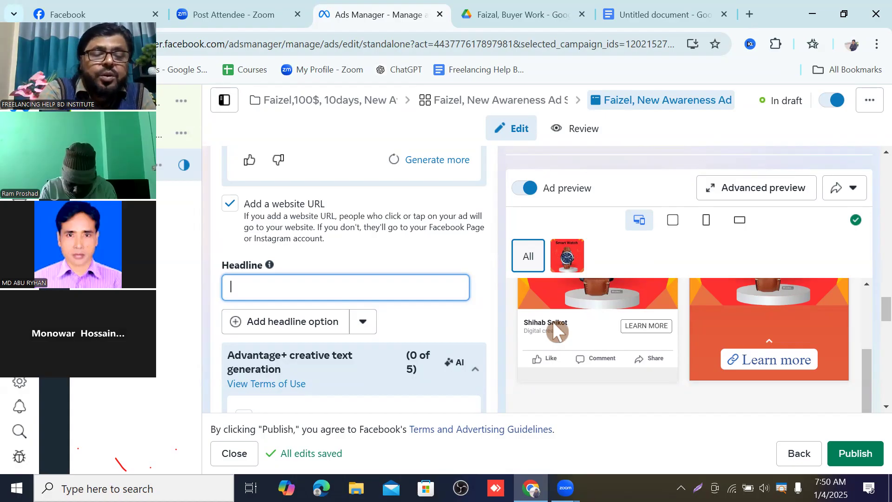
text(5)
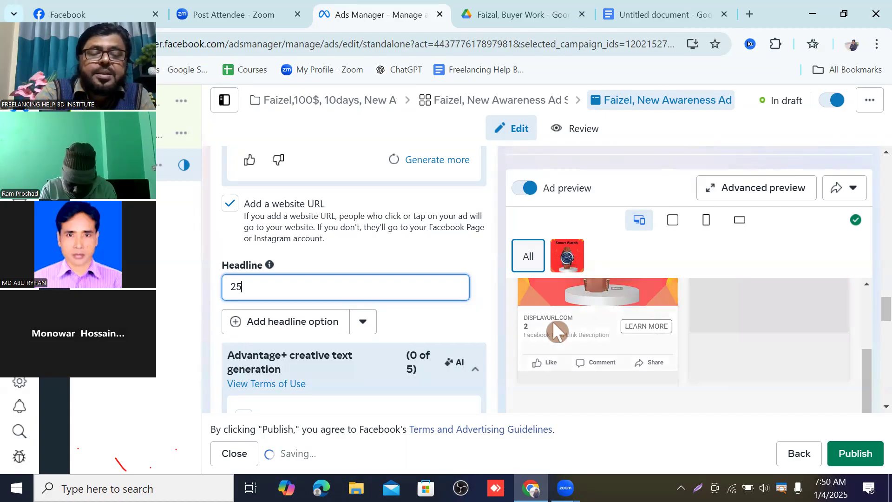
text(%)
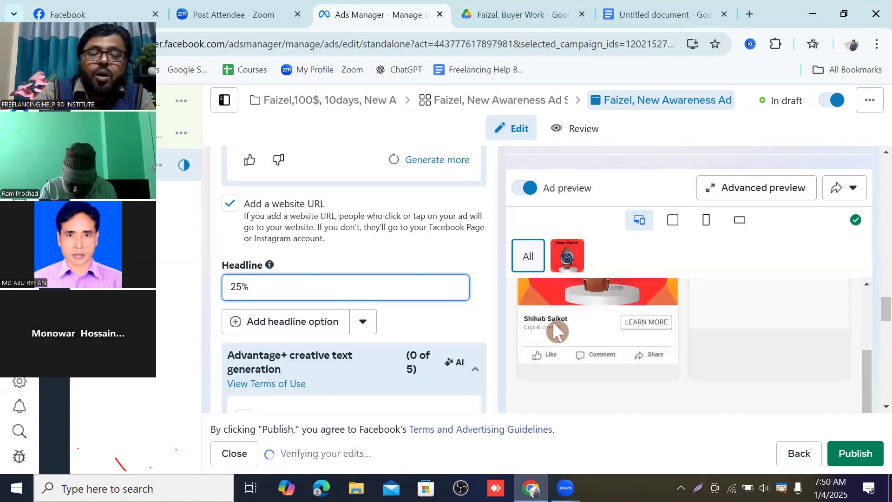
text( off)
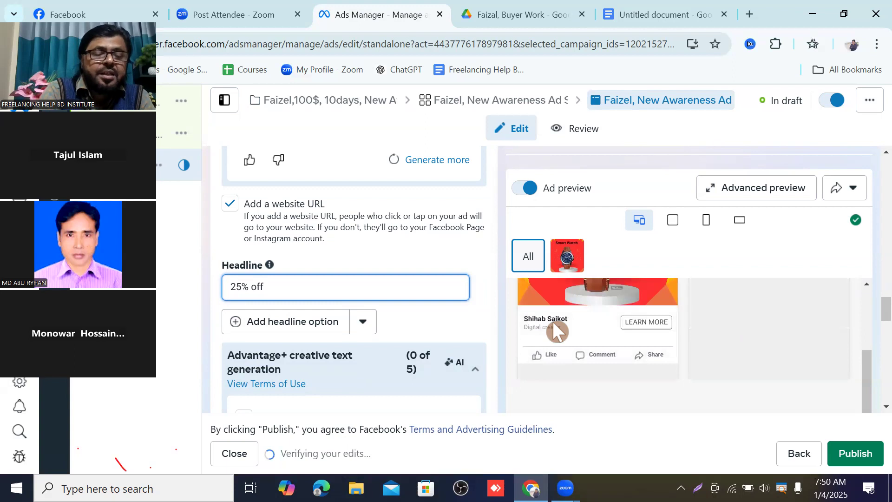
text( a)
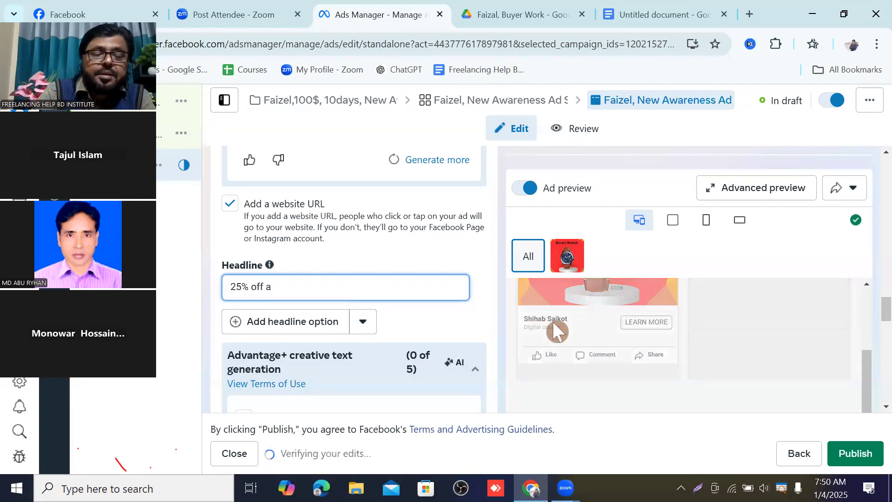
text(nd)
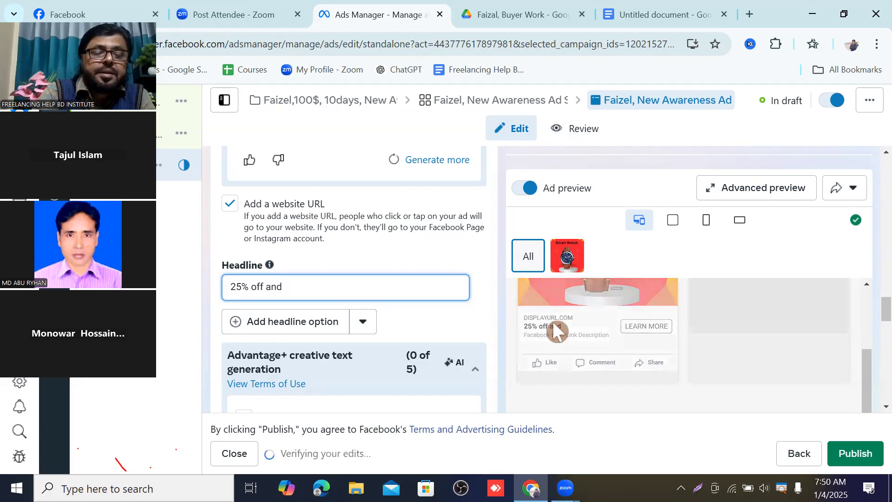
text( as)
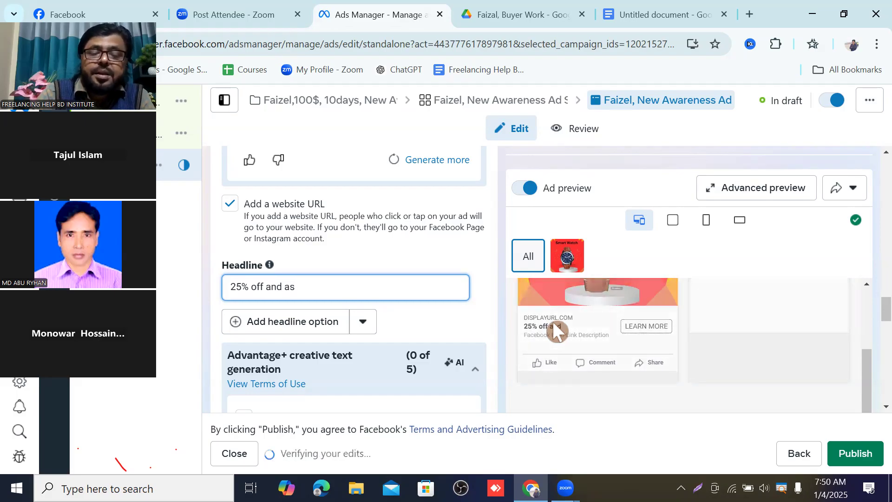
text(io)
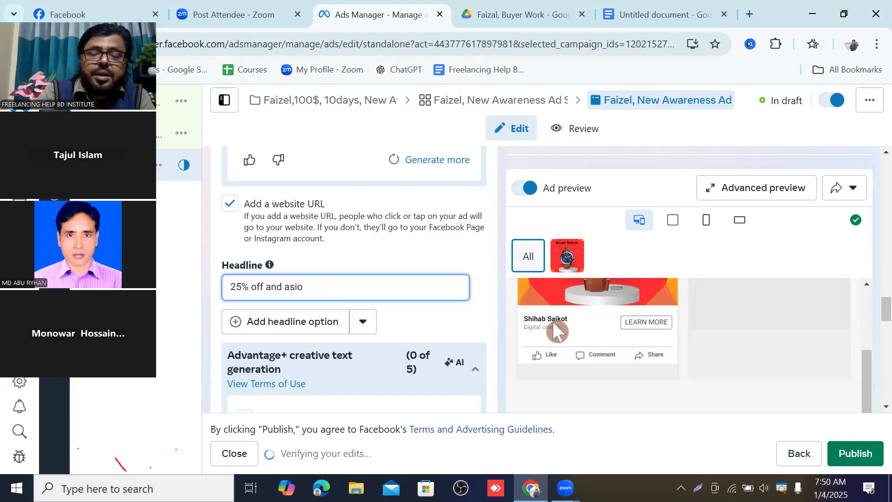
text(na)
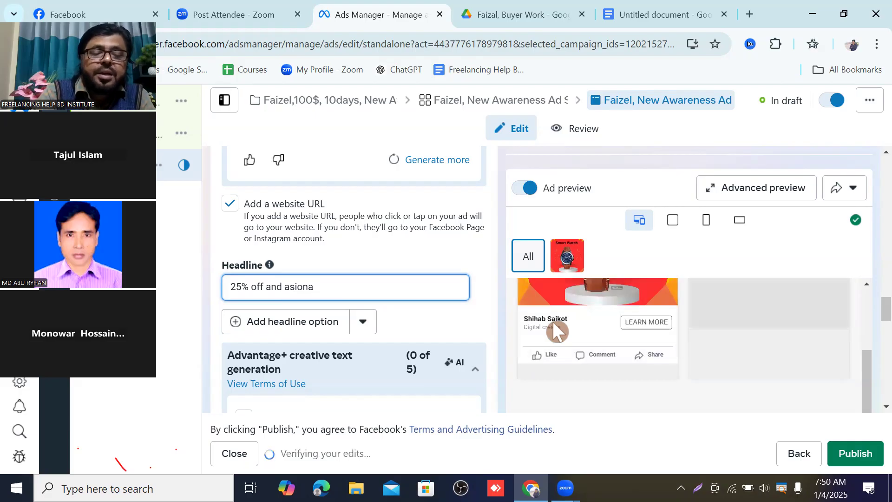
text(le)
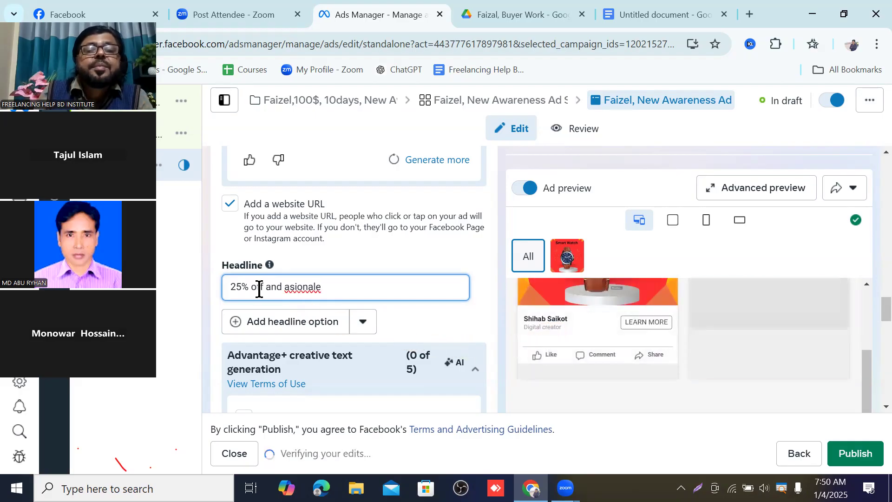
Step: Correct the misspelled last word of the headline to "fashionable"
right_click(285, 287)
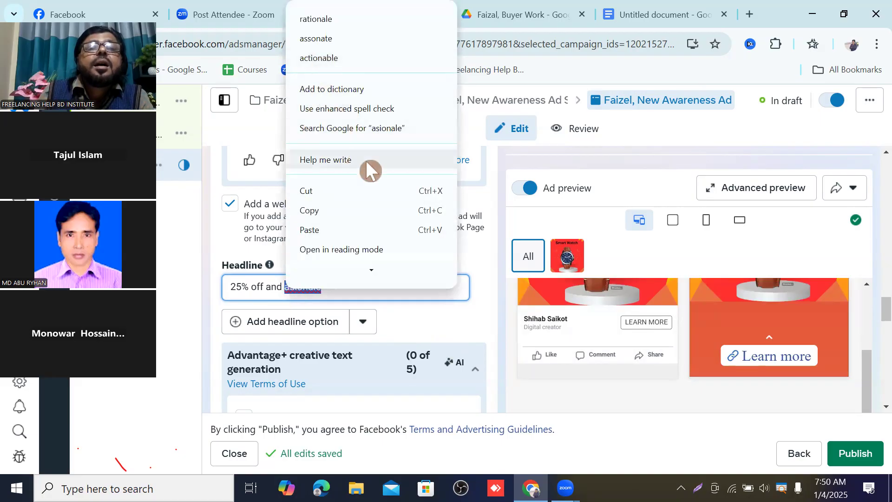
click(401, 290)
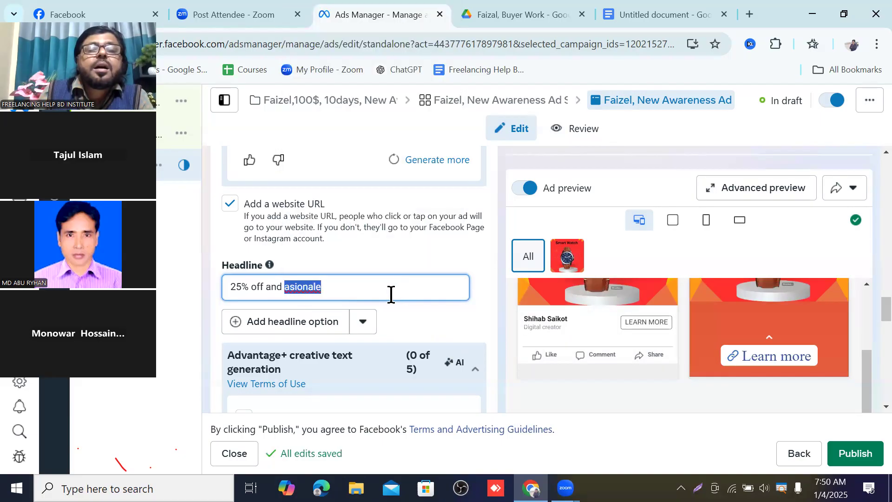
click(285, 287)
text(fa)
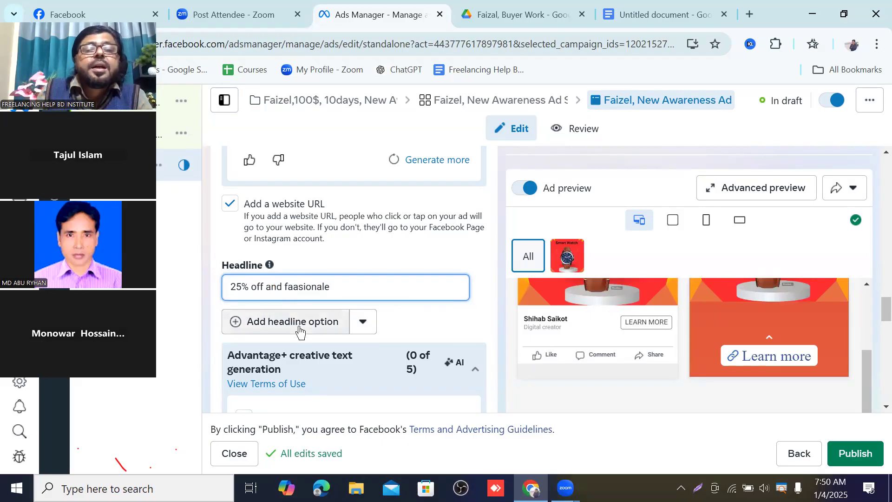
key(BackSpace)
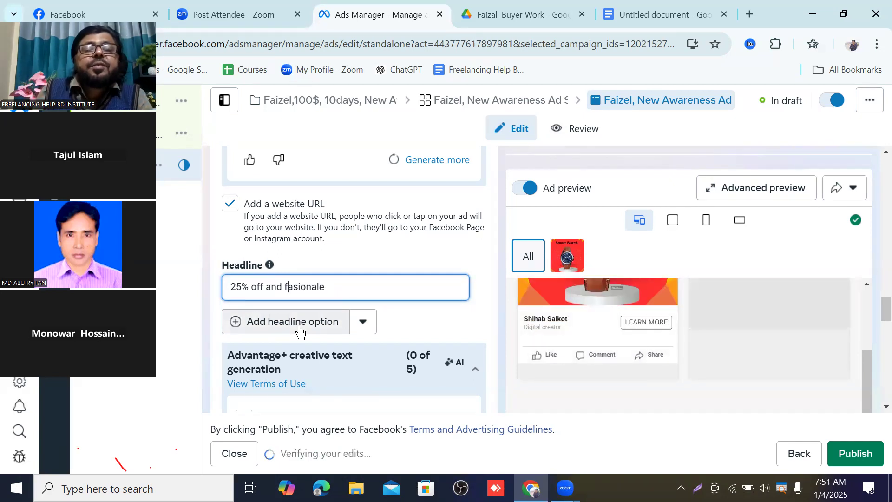
right_click(305, 289)
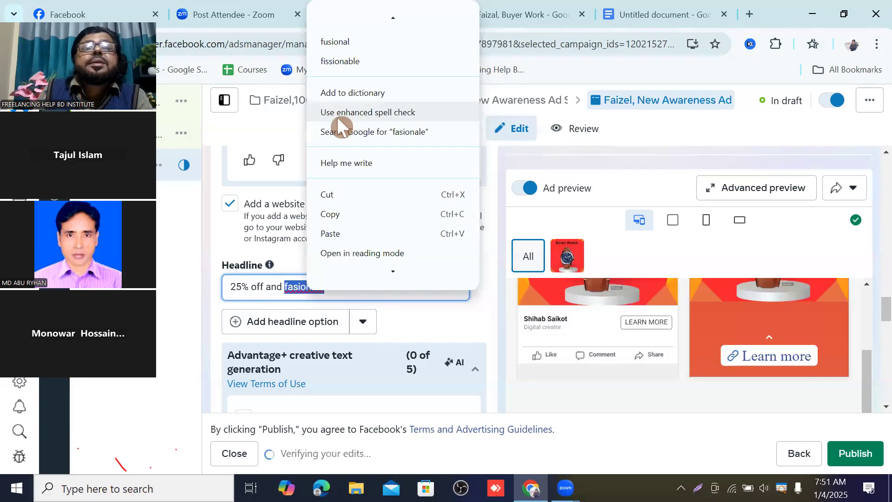
scroll(336, 116, up, 1)
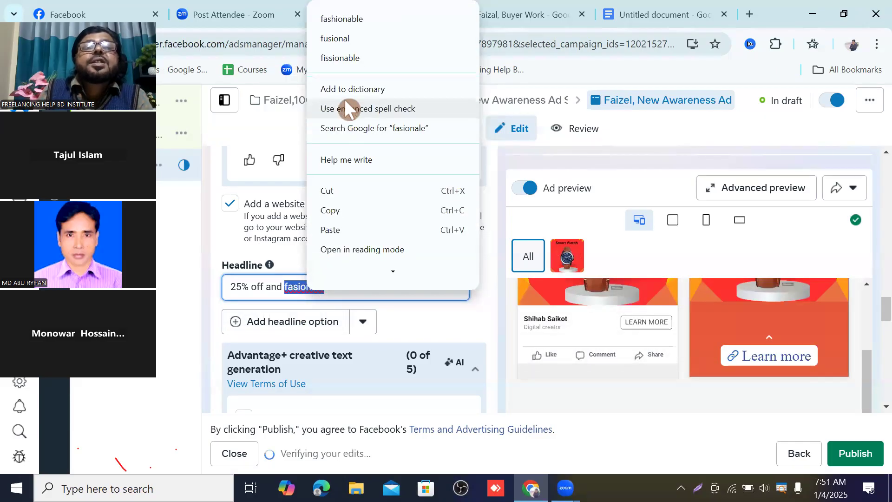
click(344, 19)
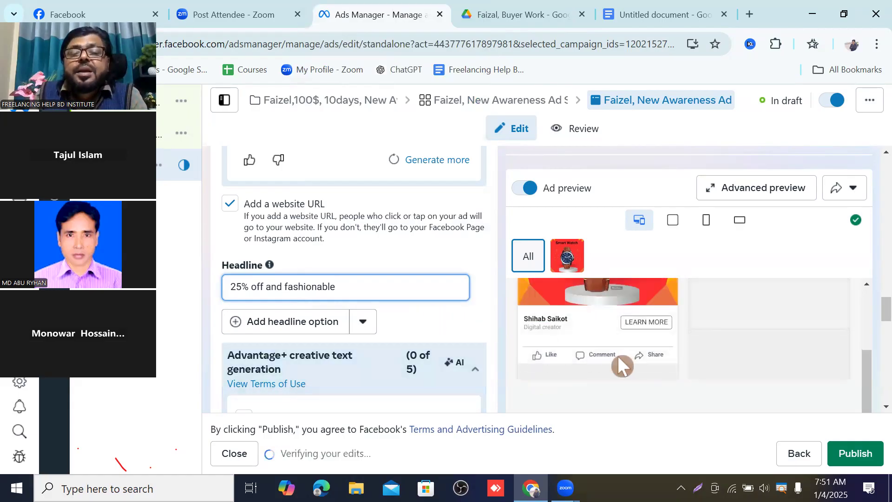
Step: Examine the Facebook Feed ad preview with the new headline
scroll(564, 336, up, 3)
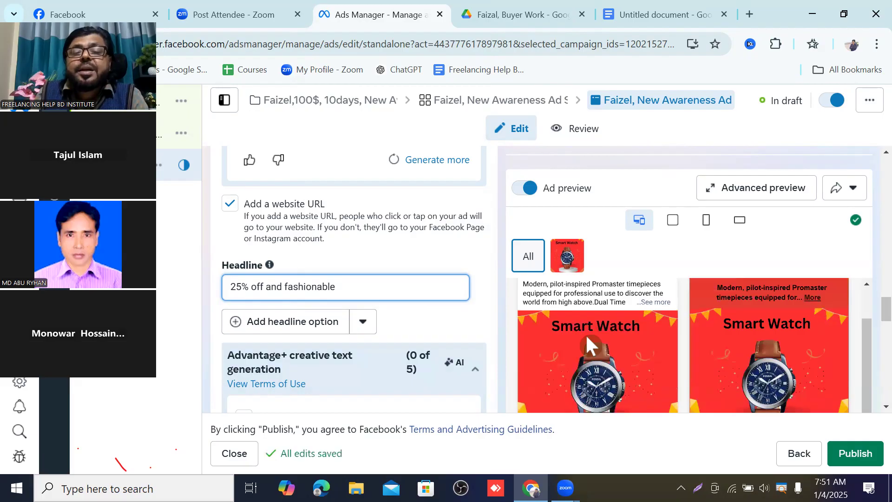
scroll(586, 337, down, 3)
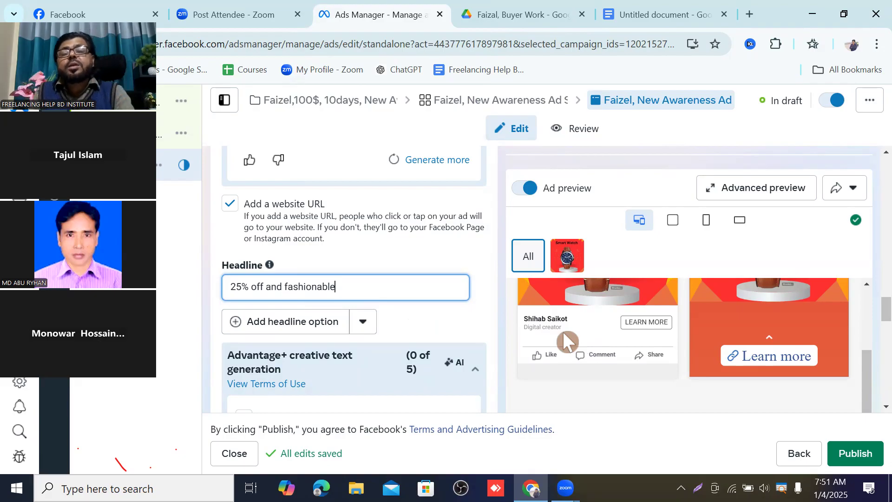
scroll(563, 334, up, 3)
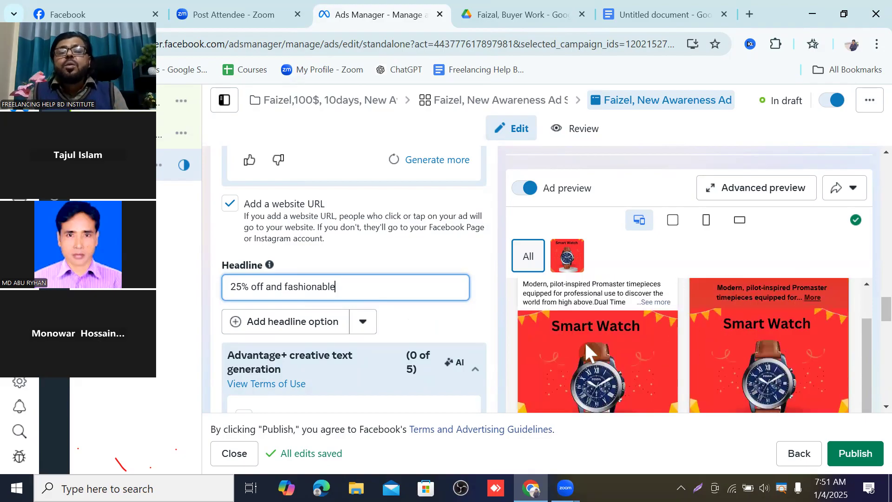
scroll(584, 341, down, 3)
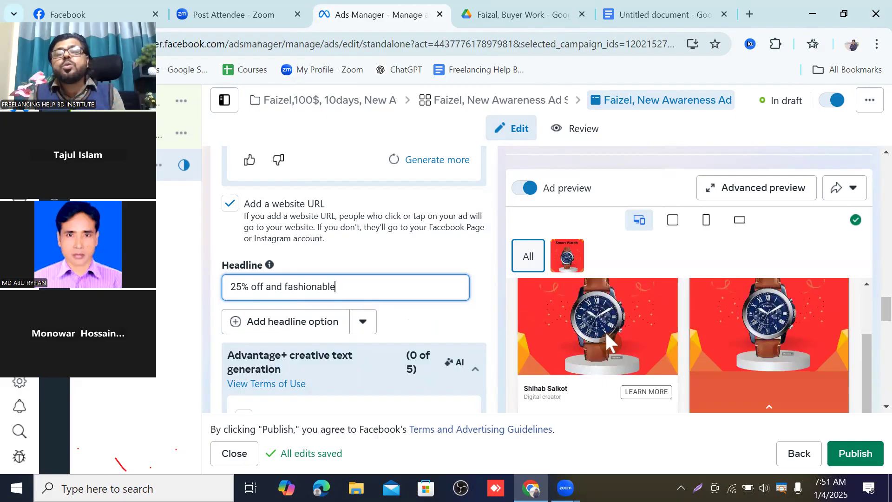
scroll(605, 331, down, 2)
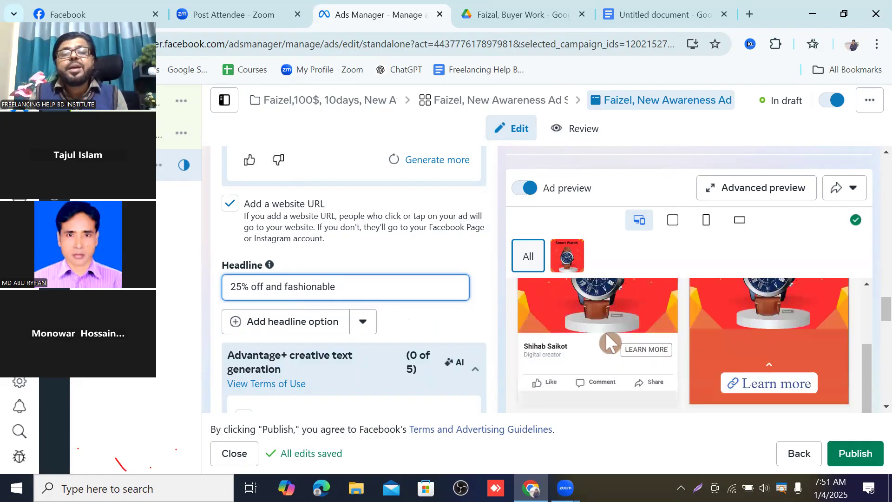
scroll(606, 333, up, 2)
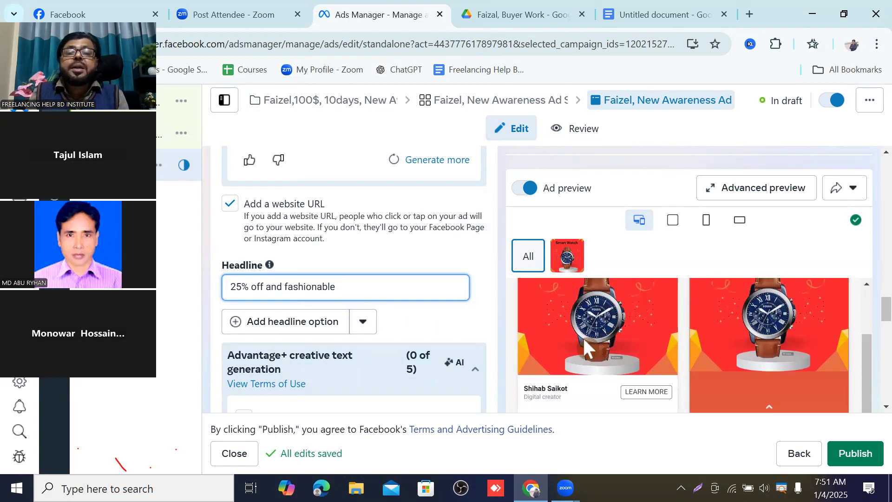
scroll(584, 338, down, 2)
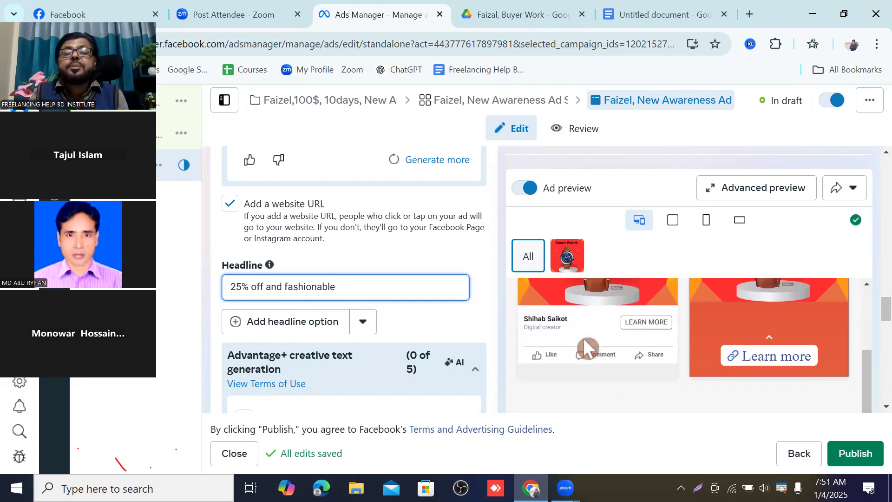
scroll(437, 338, down, 3)
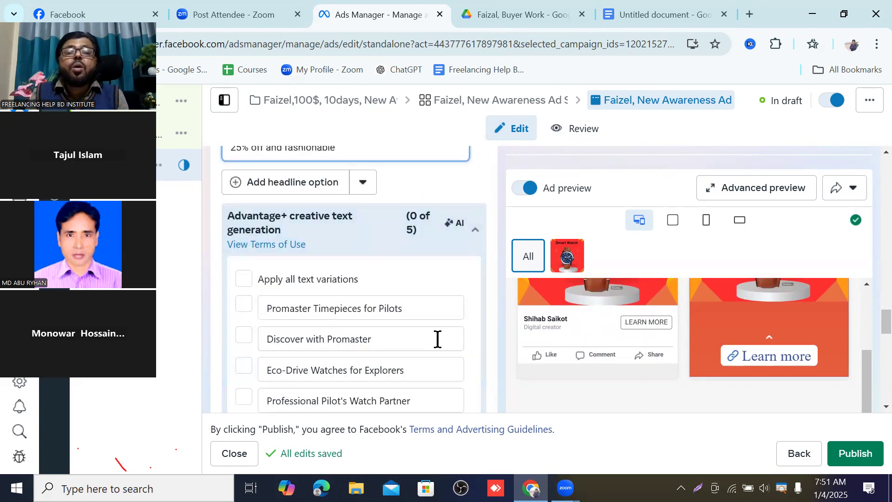
click(476, 234)
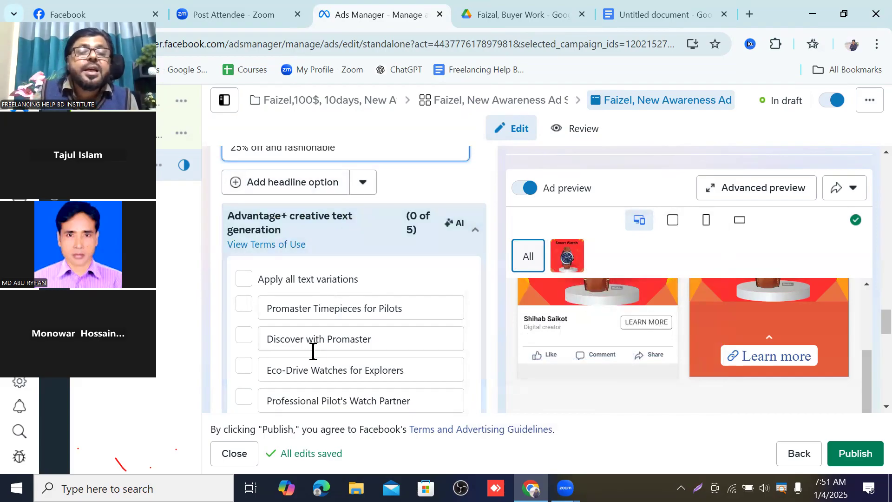
scroll(334, 339, down, 1)
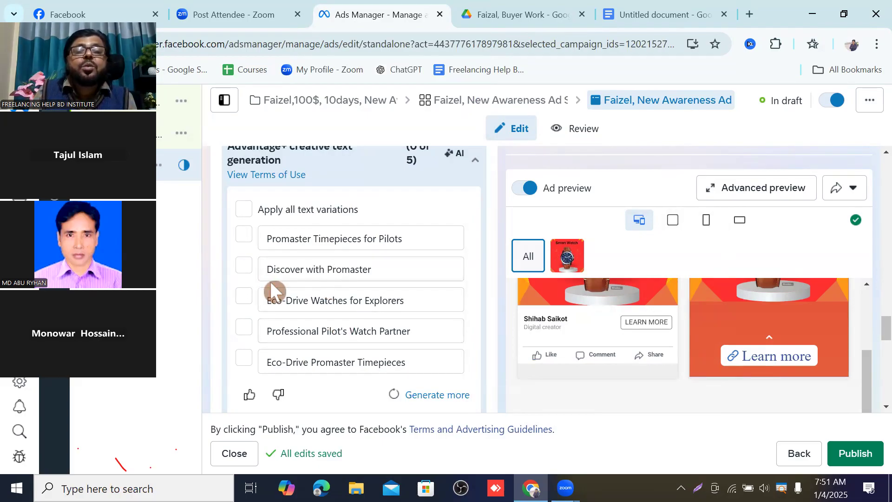
click(243, 266)
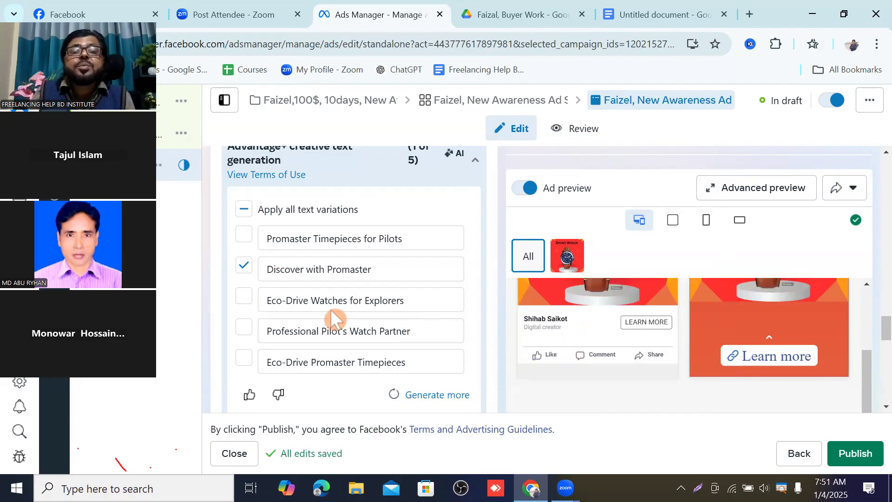
click(245, 267)
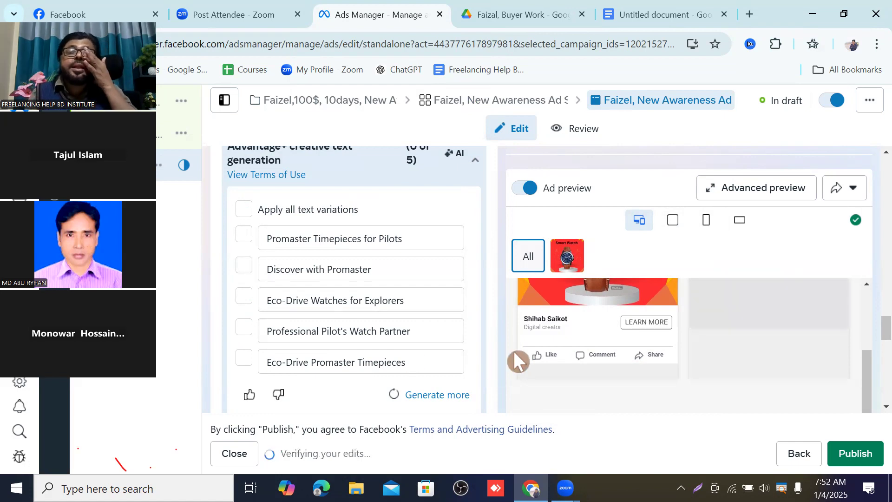
scroll(535, 358, down, 1)
scroll(539, 360, down, 1)
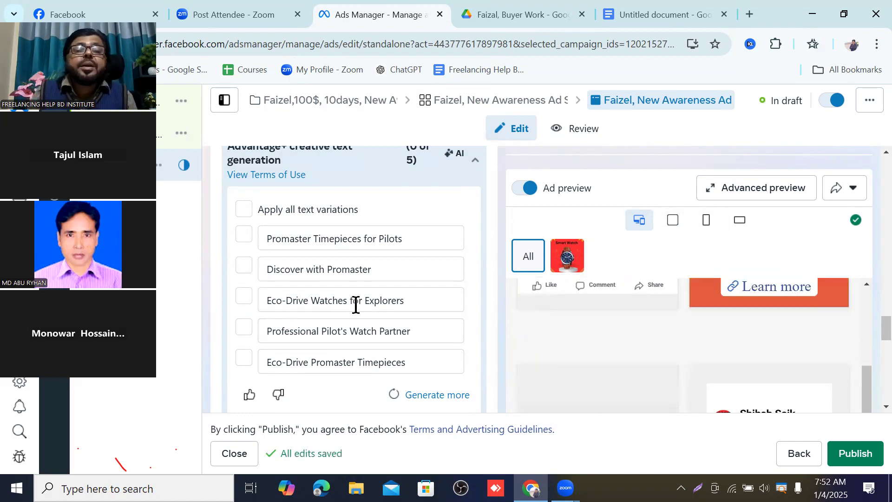
Step: Review the Description, Website URL, Display link and Call to action fields below the headline
scroll(351, 295, down, 3)
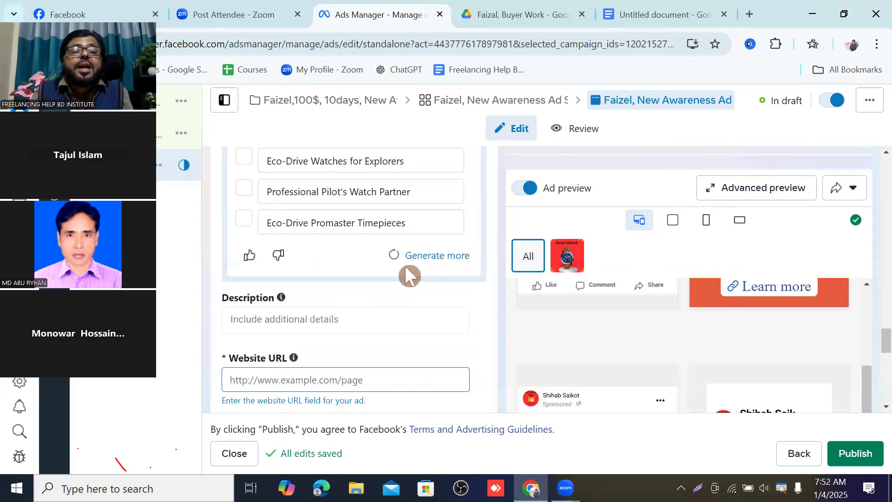
scroll(408, 273, down, 2)
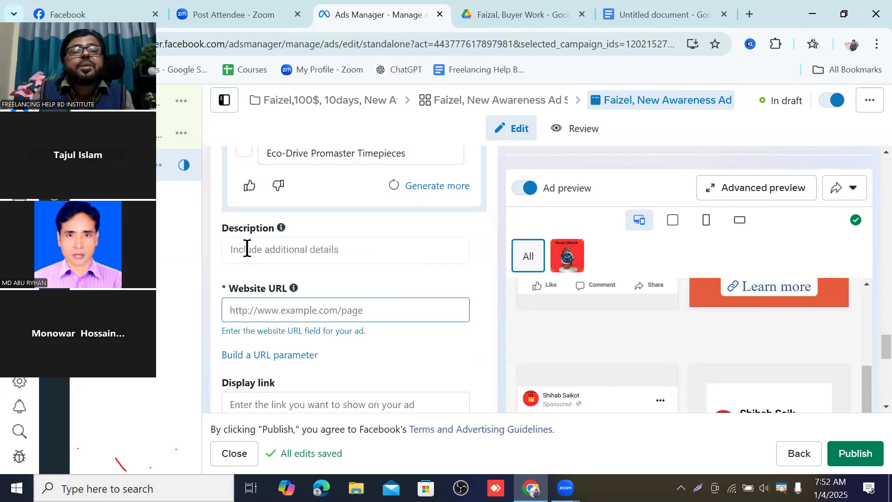
scroll(323, 243, down, 2)
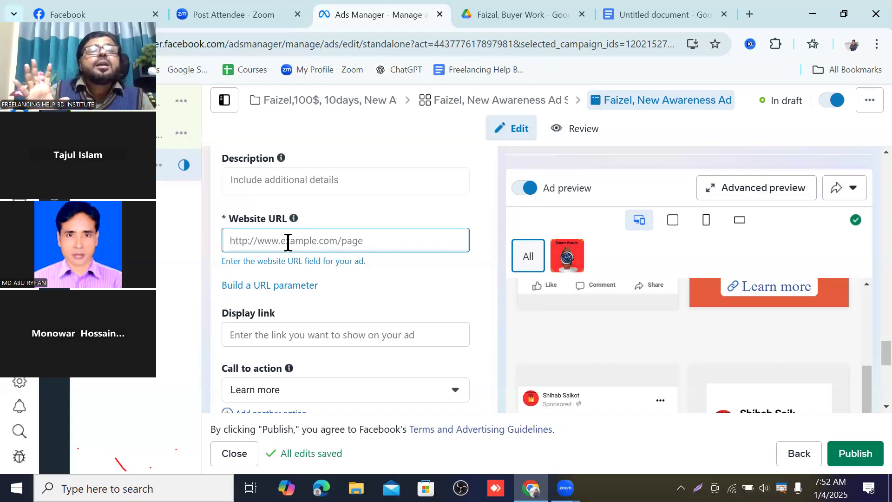
scroll(288, 242, down, 2)
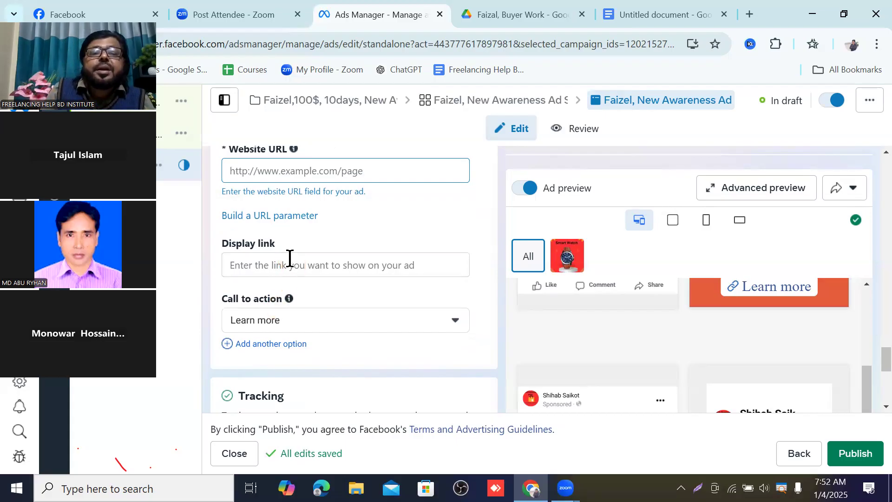
scroll(288, 255, down, 1)
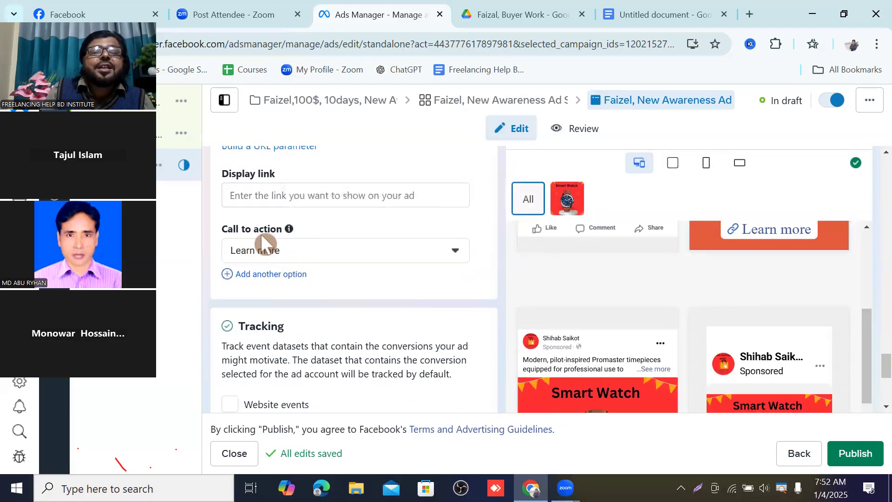
scroll(674, 371, up, 1)
scroll(674, 372, up, 2)
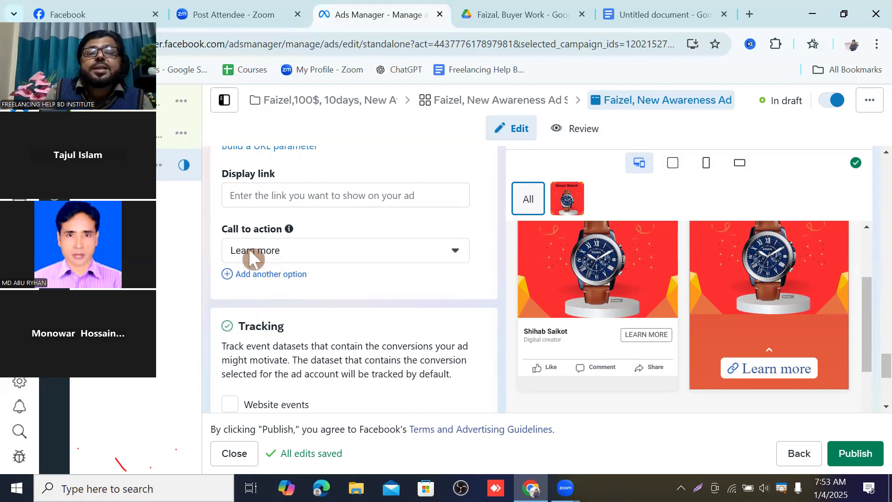
Step: Browse the call-to-action options and set the ad's call to action to "Order now"
click(455, 258)
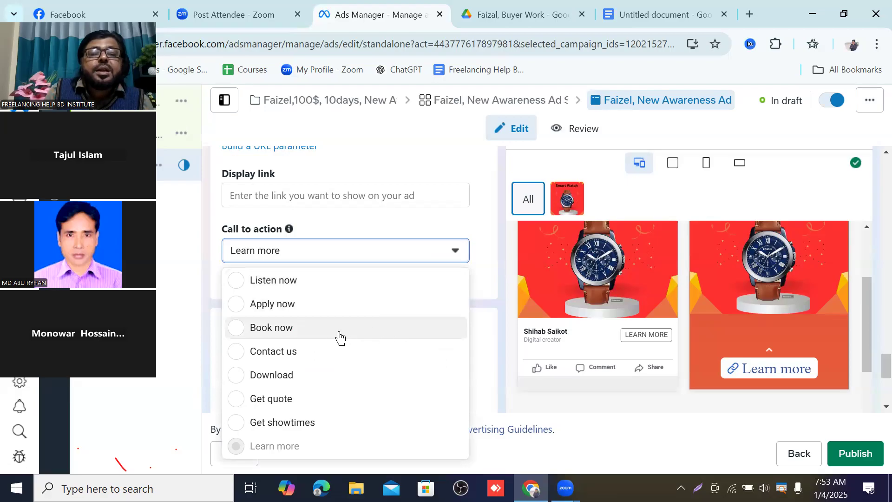
scroll(328, 331, up, 2)
scroll(317, 328, up, 2)
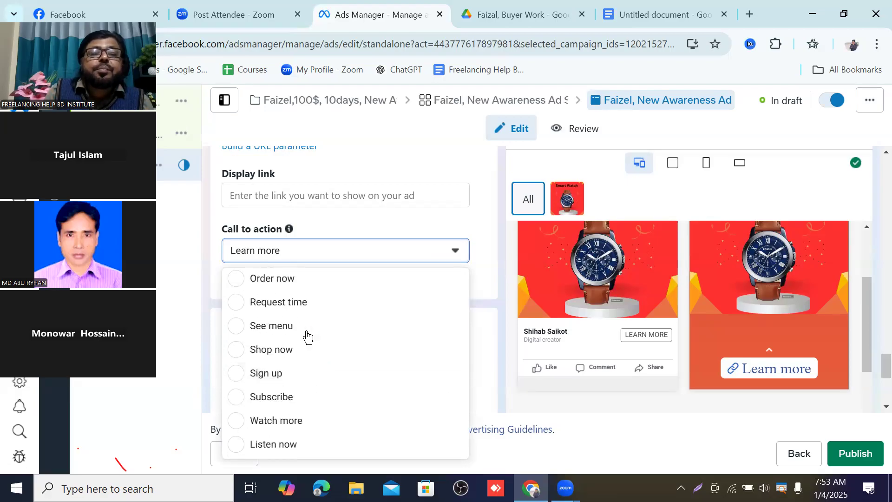
scroll(306, 314, down, 3)
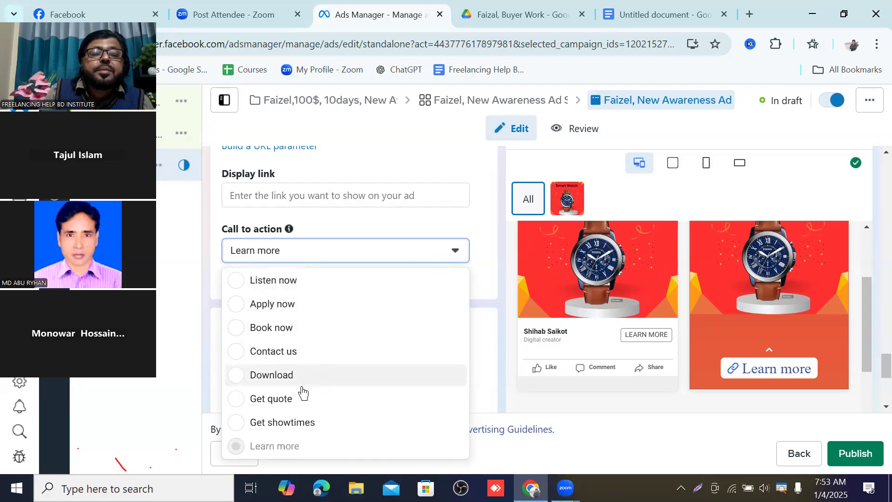
scroll(300, 418, up, 2)
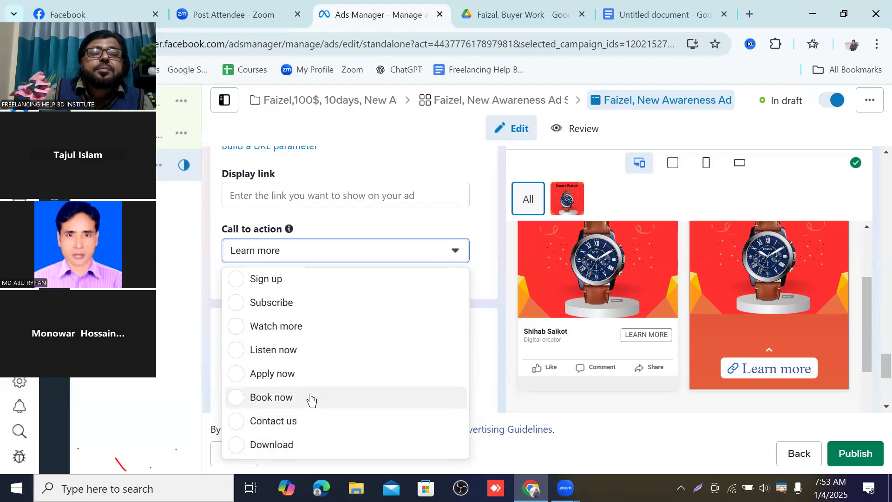
scroll(308, 397, up, 2)
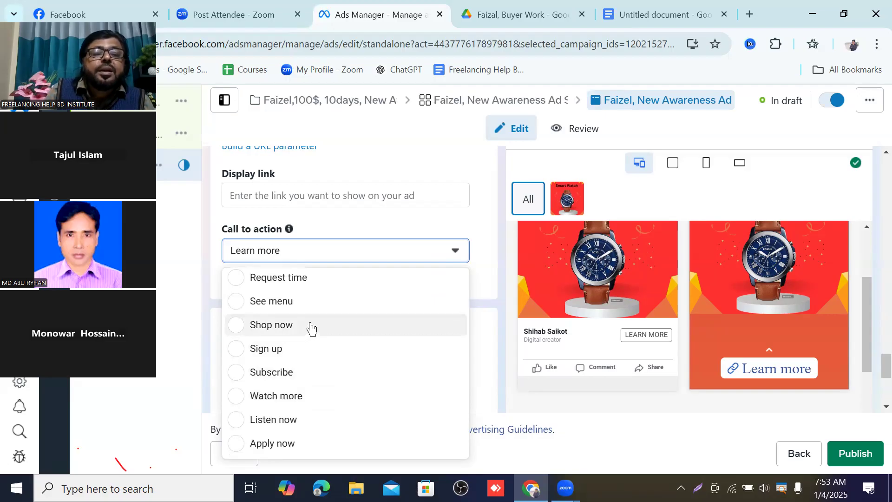
scroll(311, 328, down, 2)
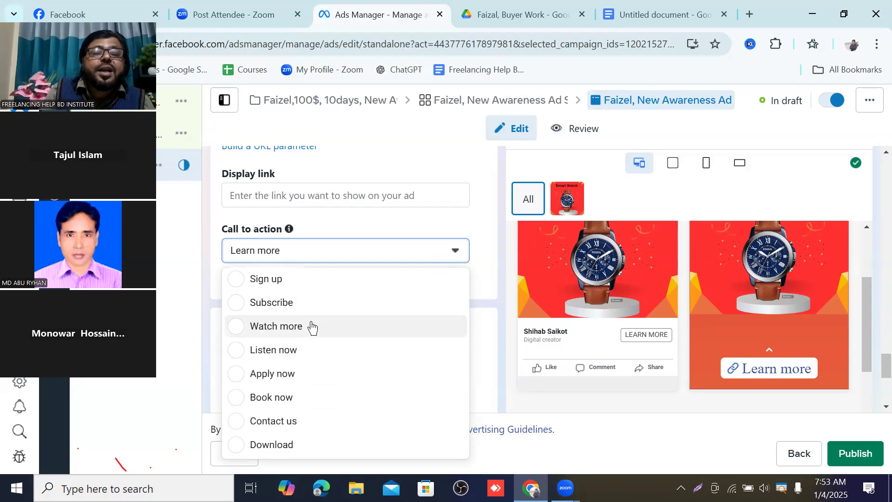
scroll(311, 328, down, 2)
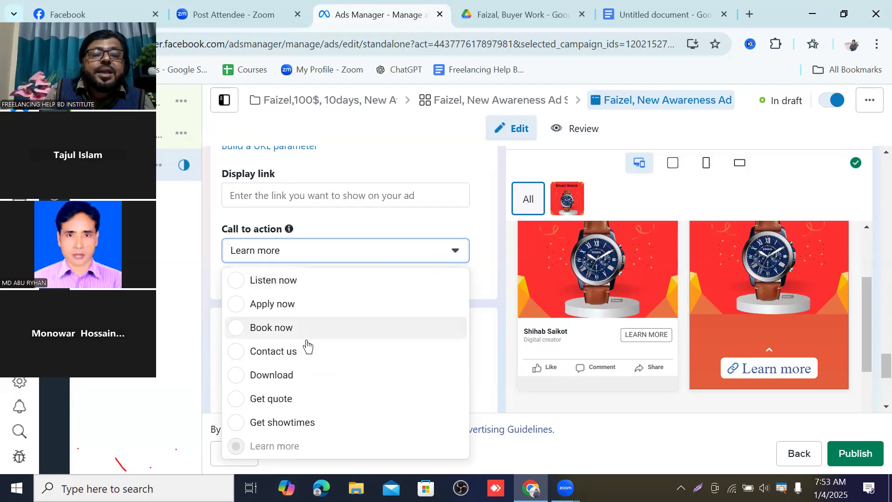
scroll(319, 420, up, 4)
scroll(319, 419, up, 1)
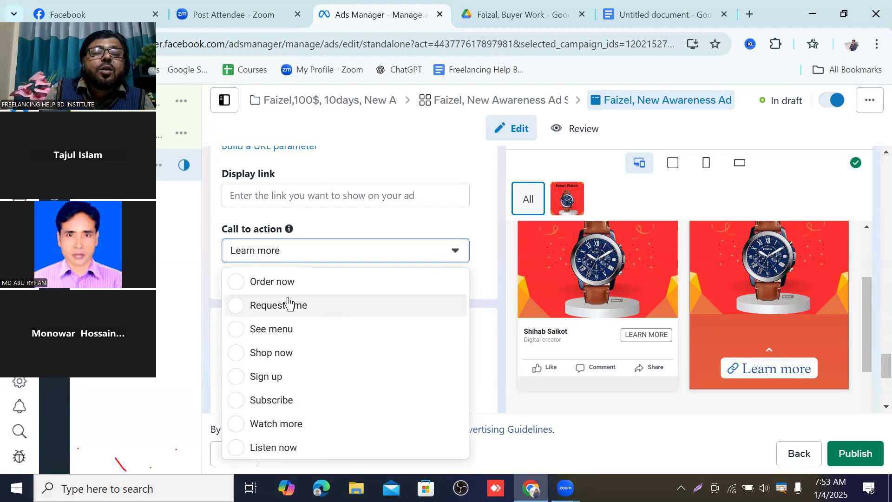
click(235, 283)
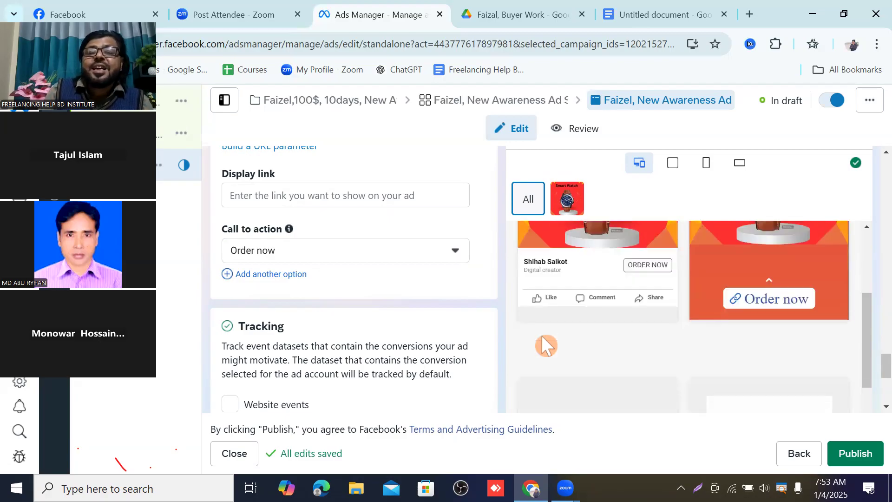
Step: Enable Website events tracking with the account's pixel and dismiss the inactive Meta Pixel notice
scroll(476, 339, down, 2)
scroll(476, 339, down, 3)
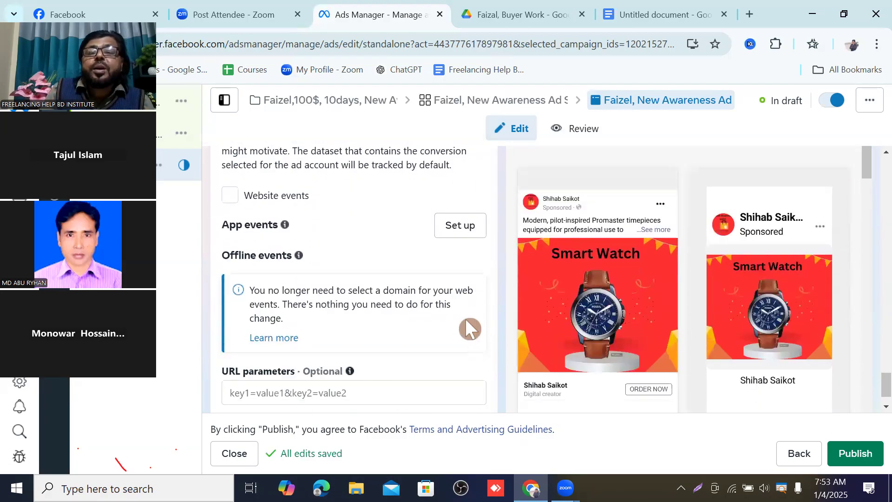
scroll(470, 328, up, 1)
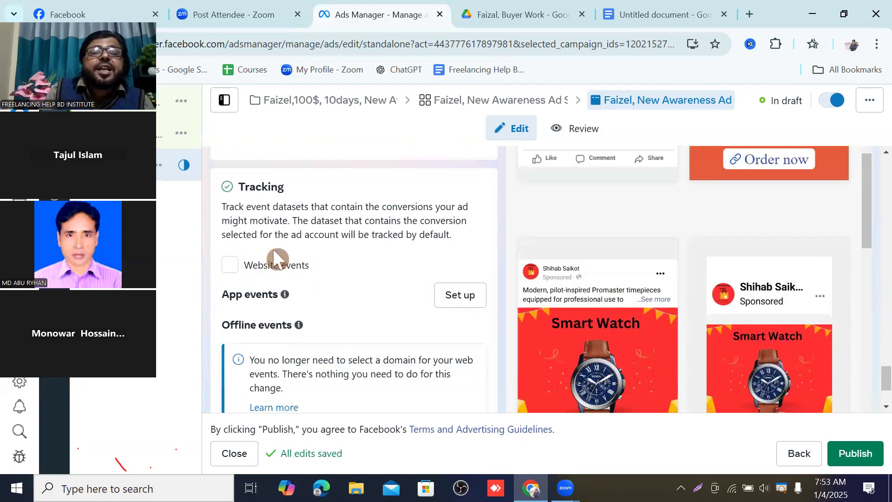
scroll(274, 230, up, 1)
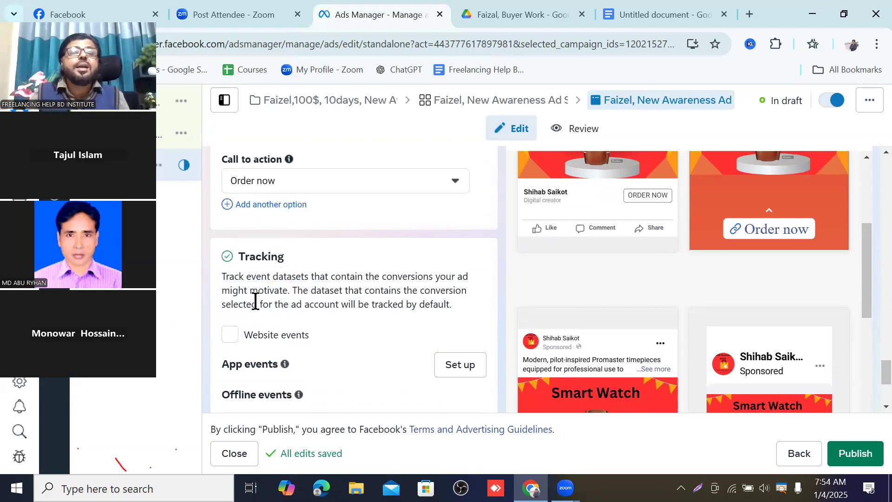
click(228, 334)
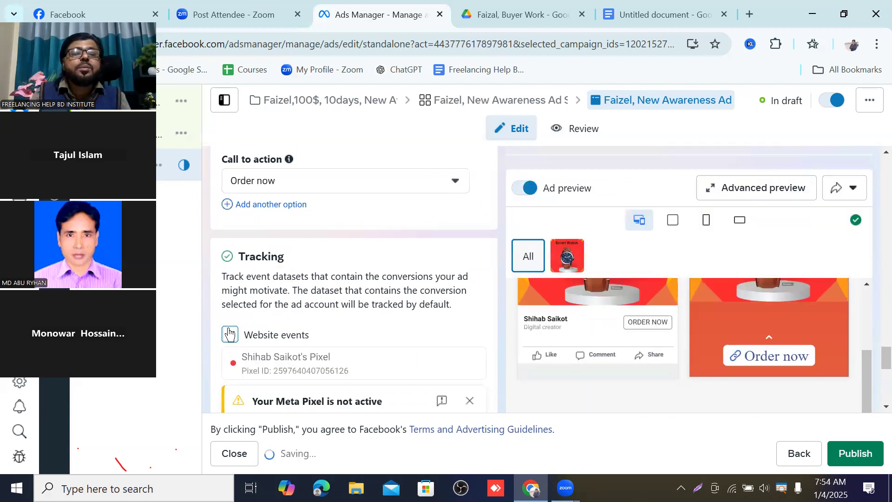
scroll(297, 337, down, 2)
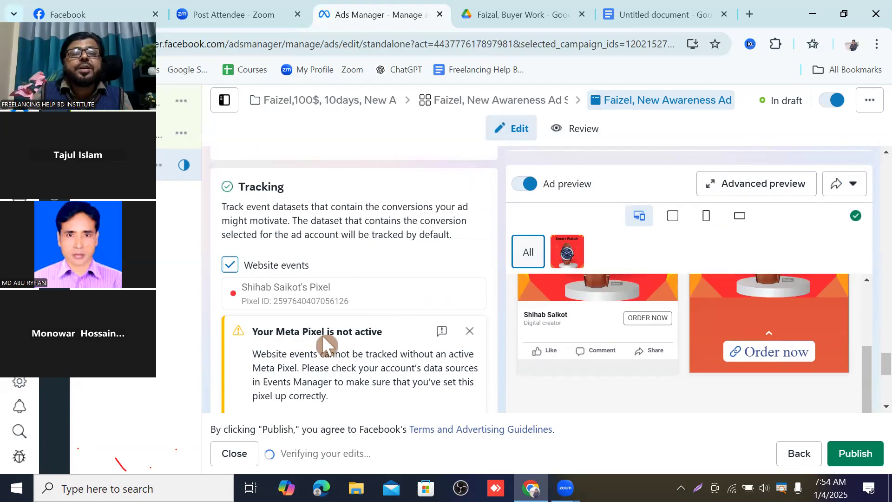
click(470, 333)
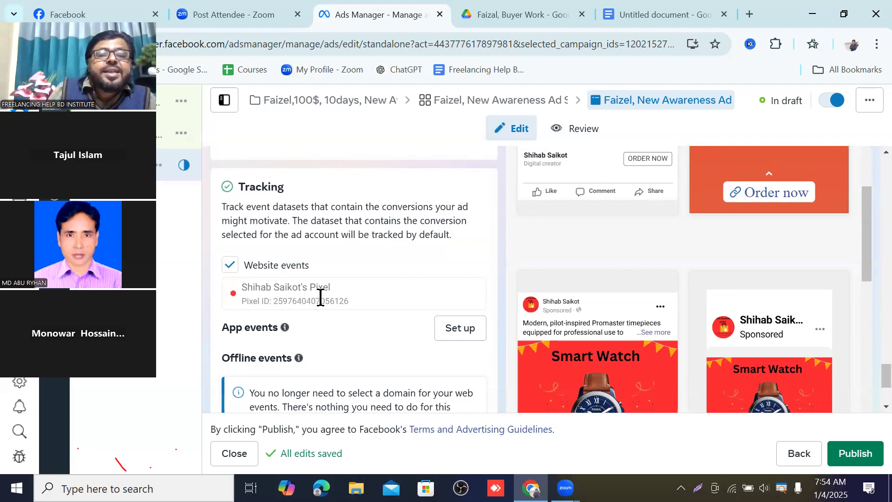
Step: Examine the ad previews across placements such as Facebook Feed, Reels and profile feed
scroll(321, 296, down, 3)
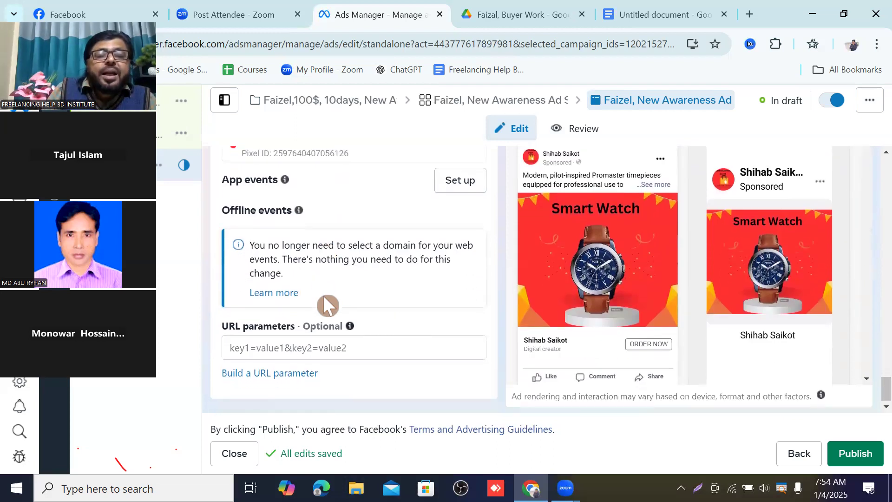
scroll(324, 317, up, 10)
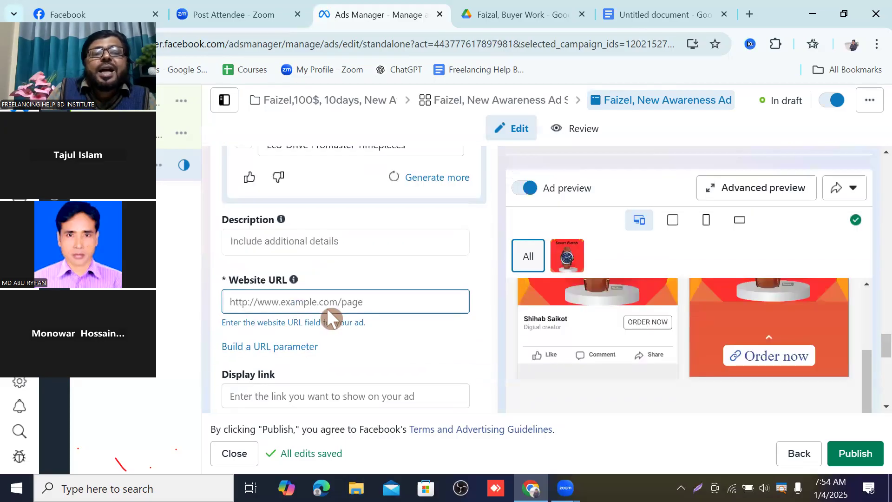
scroll(619, 369, up, 5)
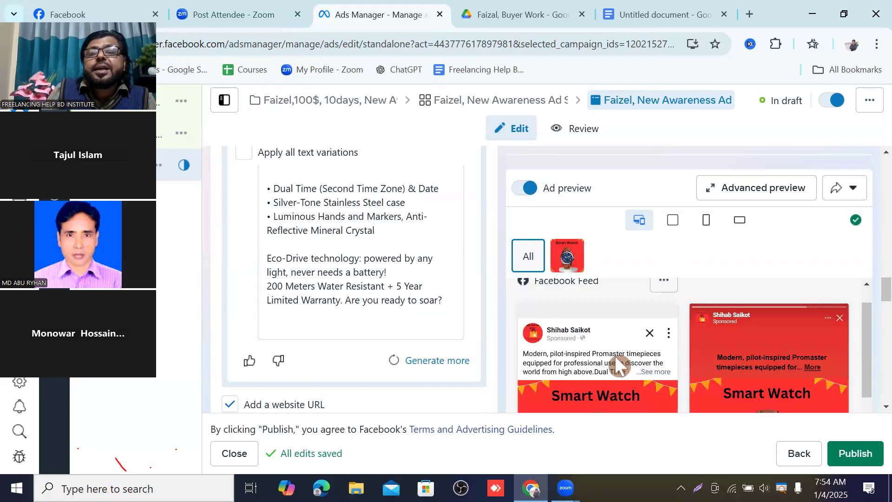
scroll(630, 364, down, 1)
scroll(630, 363, down, 2)
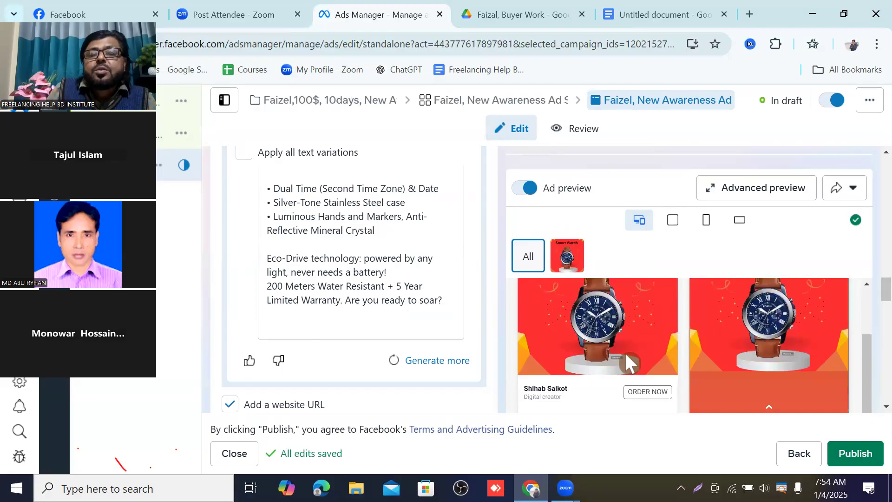
scroll(626, 352, up, 3)
scroll(625, 352, down, 6)
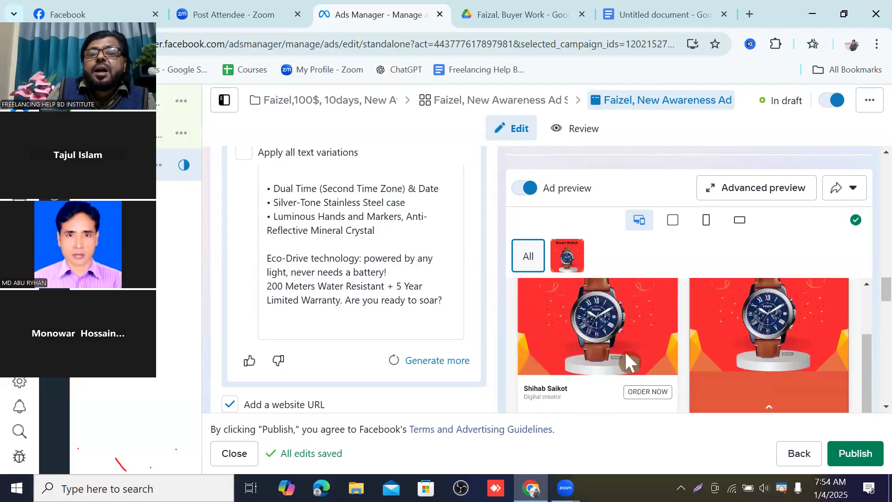
scroll(626, 354, down, 3)
scroll(625, 351, down, 3)
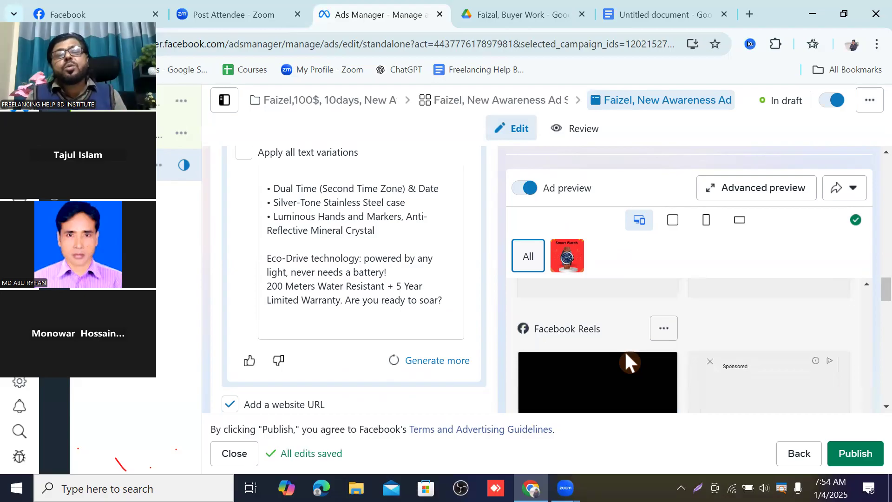
scroll(625, 351, down, 2)
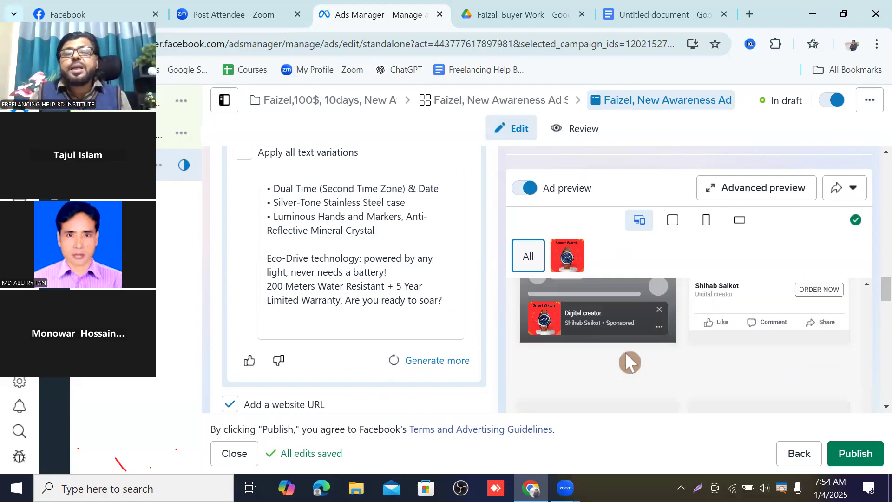
scroll(624, 351, up, 2)
scroll(739, 361, up, 4)
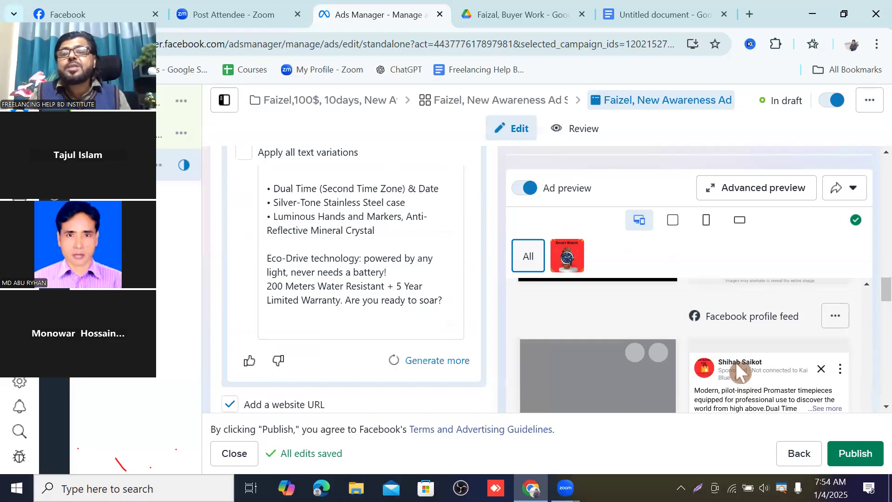
scroll(729, 361, down, 6)
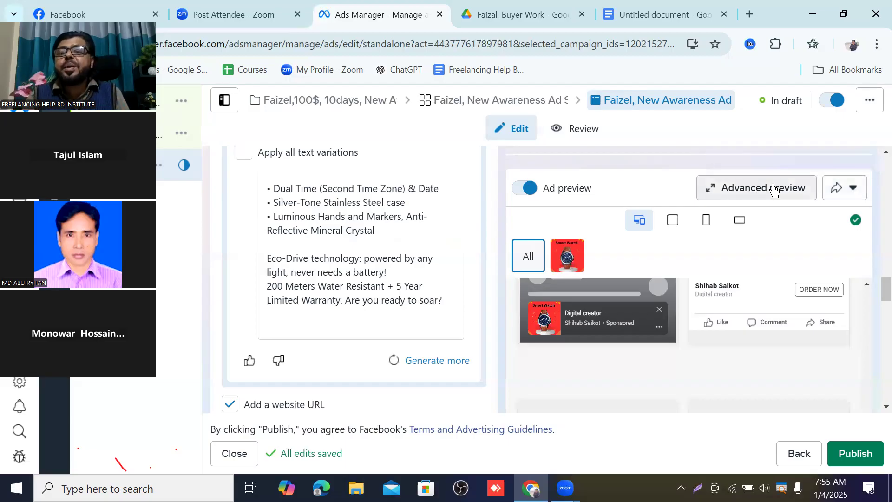
Step: Open the preview sharing options and close them again
click(854, 189)
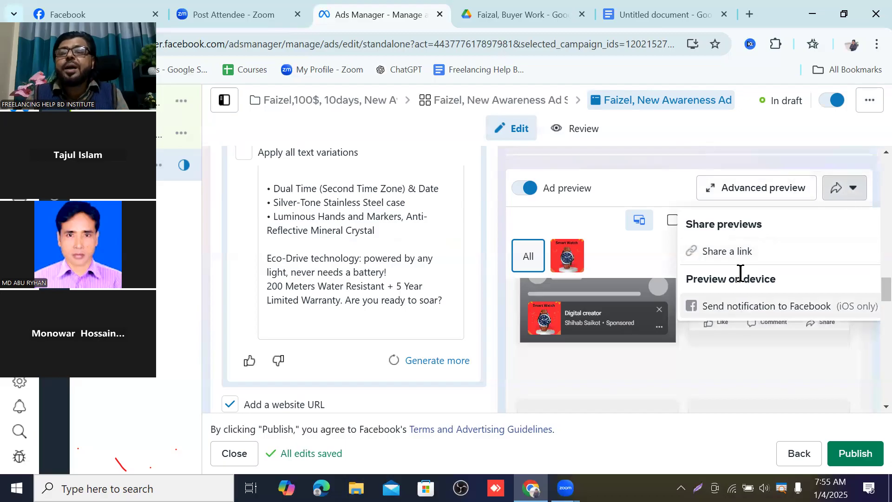
click(659, 255)
scroll(428, 315, up, 5)
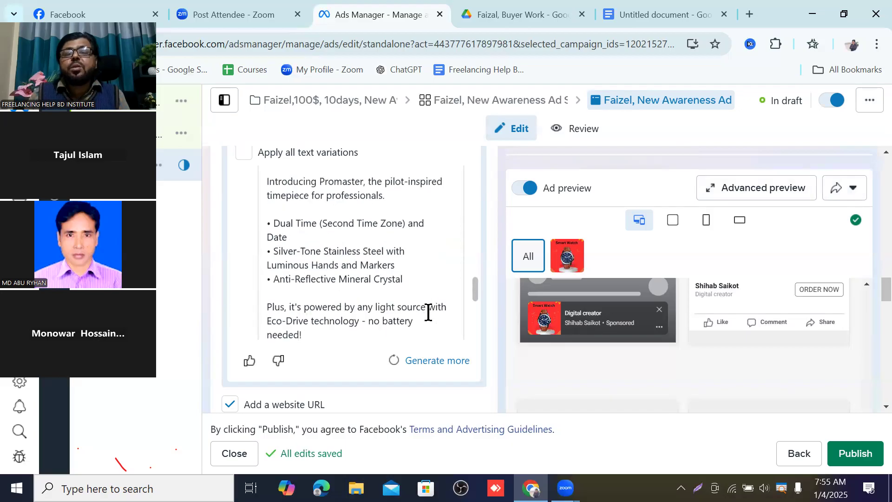
scroll(428, 315, down, 5)
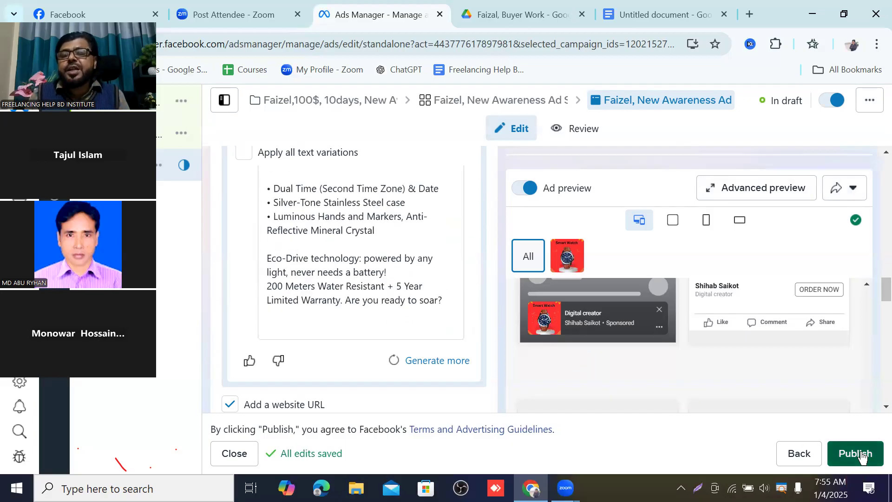
Step: Try to publish the ad, tick the ad credit claim option in the payment information and continue with debit or credit card
click(862, 458)
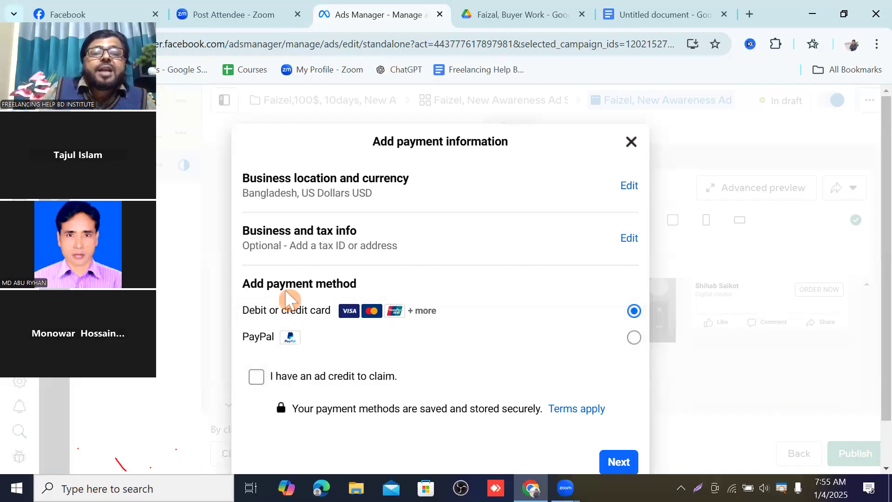
scroll(388, 293, down, 2)
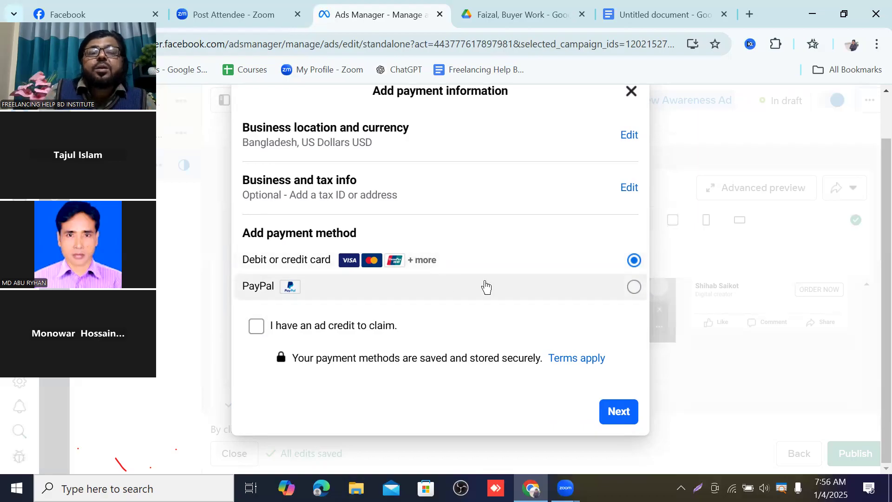
click(256, 326)
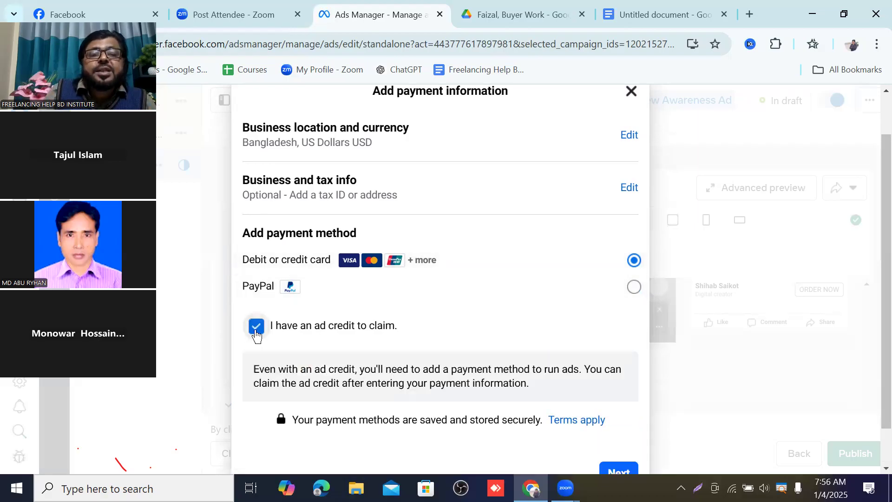
scroll(470, 355, down, 2)
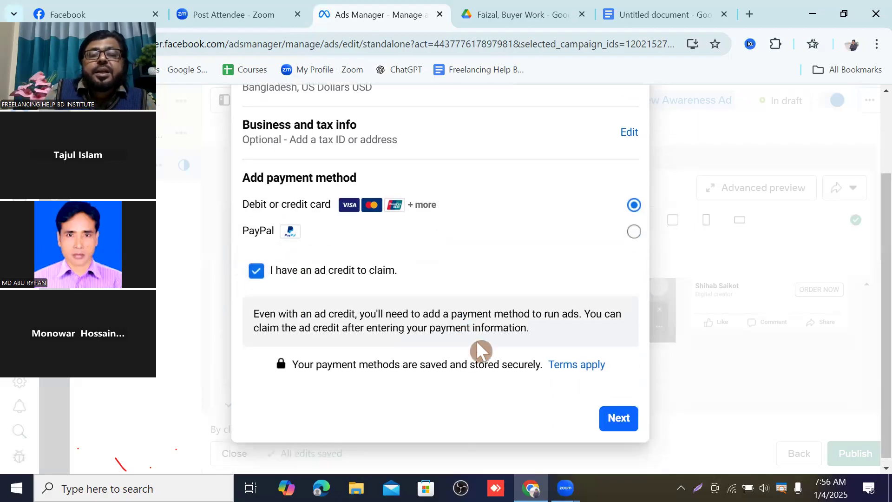
click(621, 413)
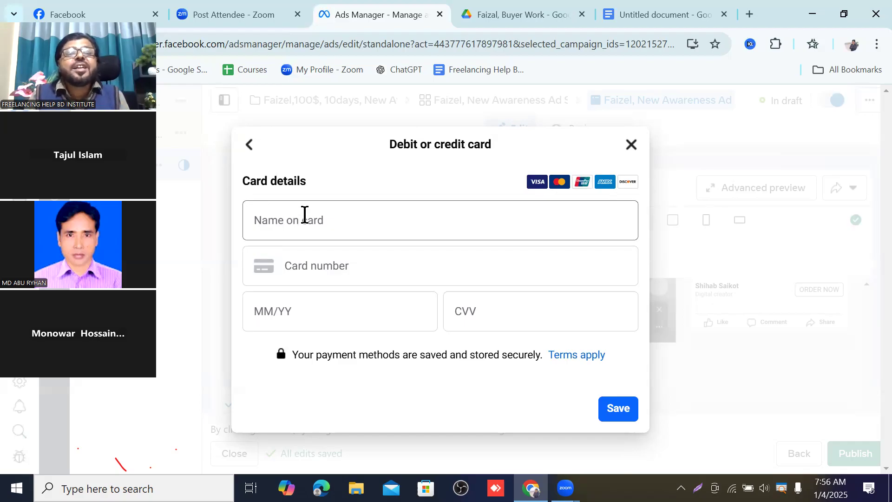
Step: Go through the card detail fields, try saving the empty card form, and close the card dialog
click(326, 255)
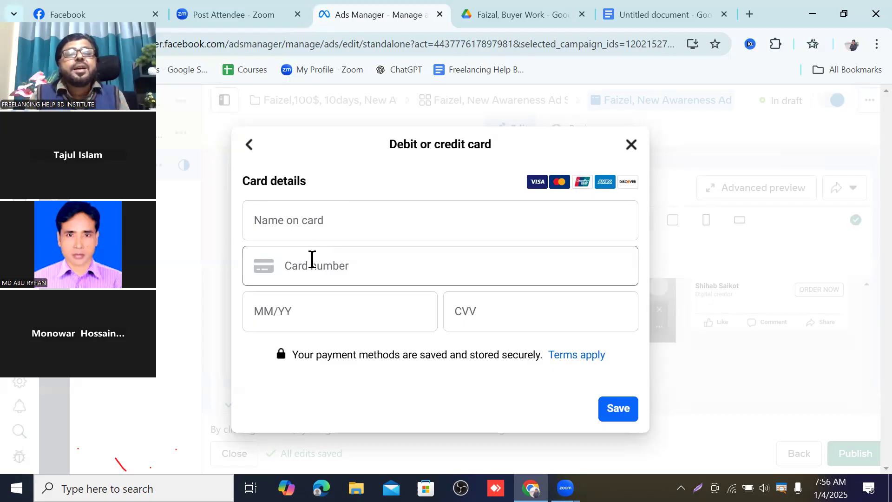
click(315, 218)
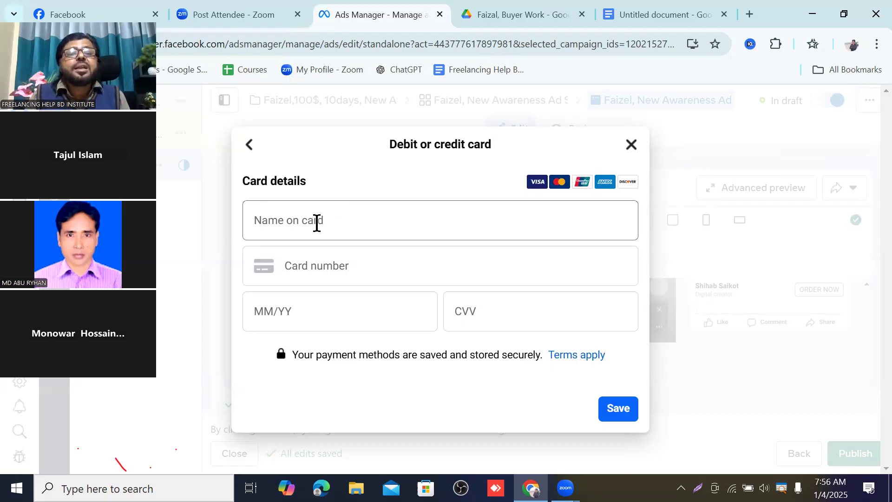
click(334, 266)
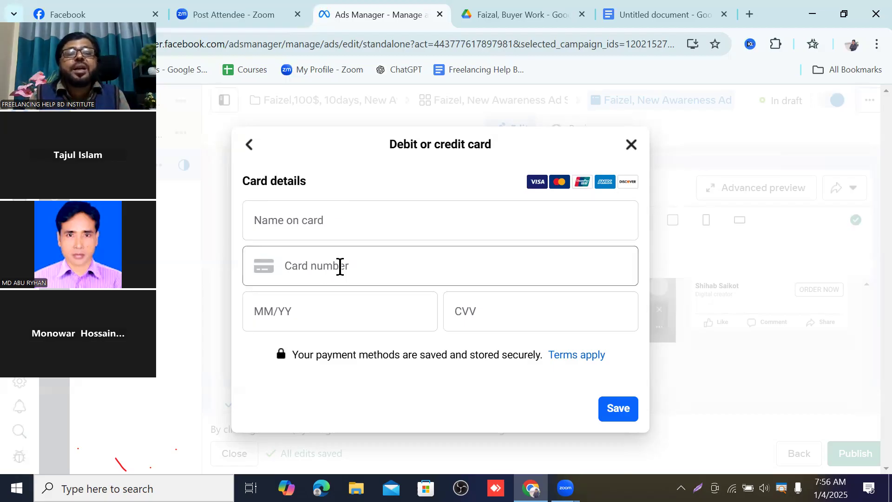
click(325, 302)
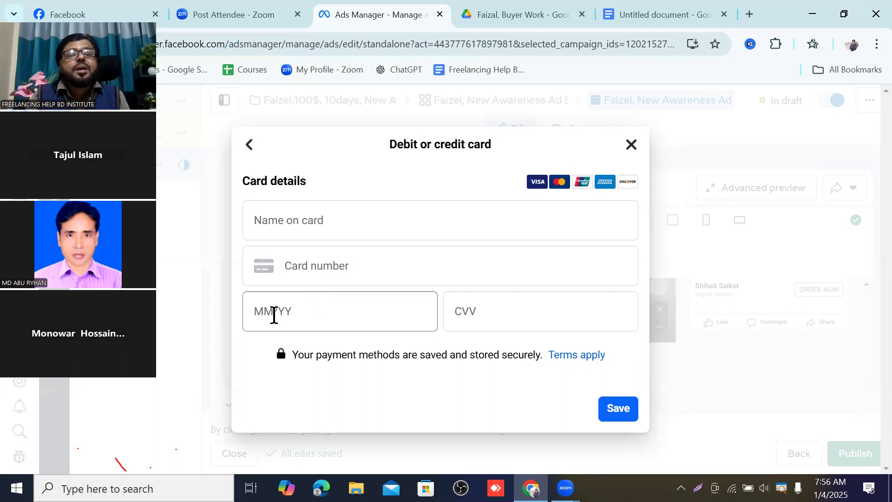
click(448, 310)
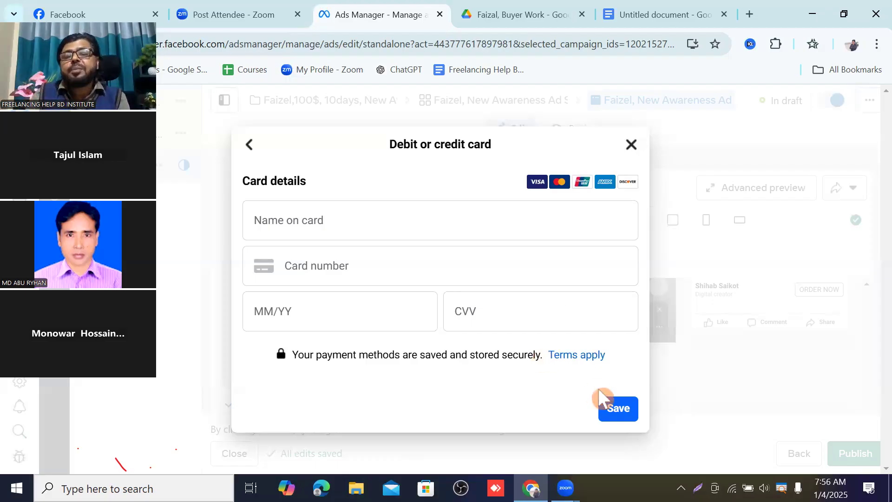
click(616, 419)
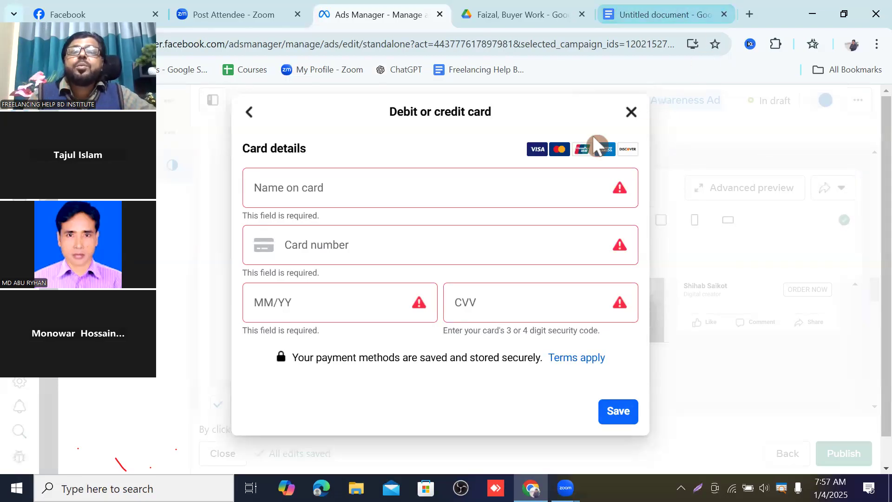
click(630, 112)
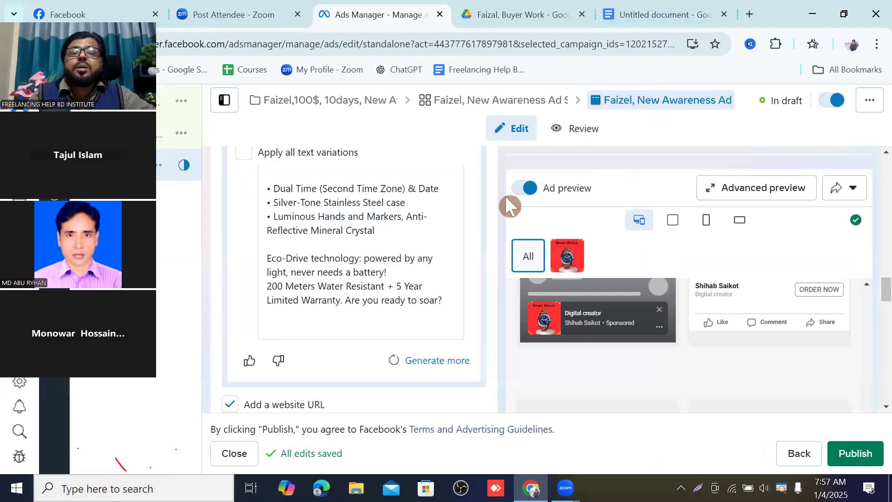